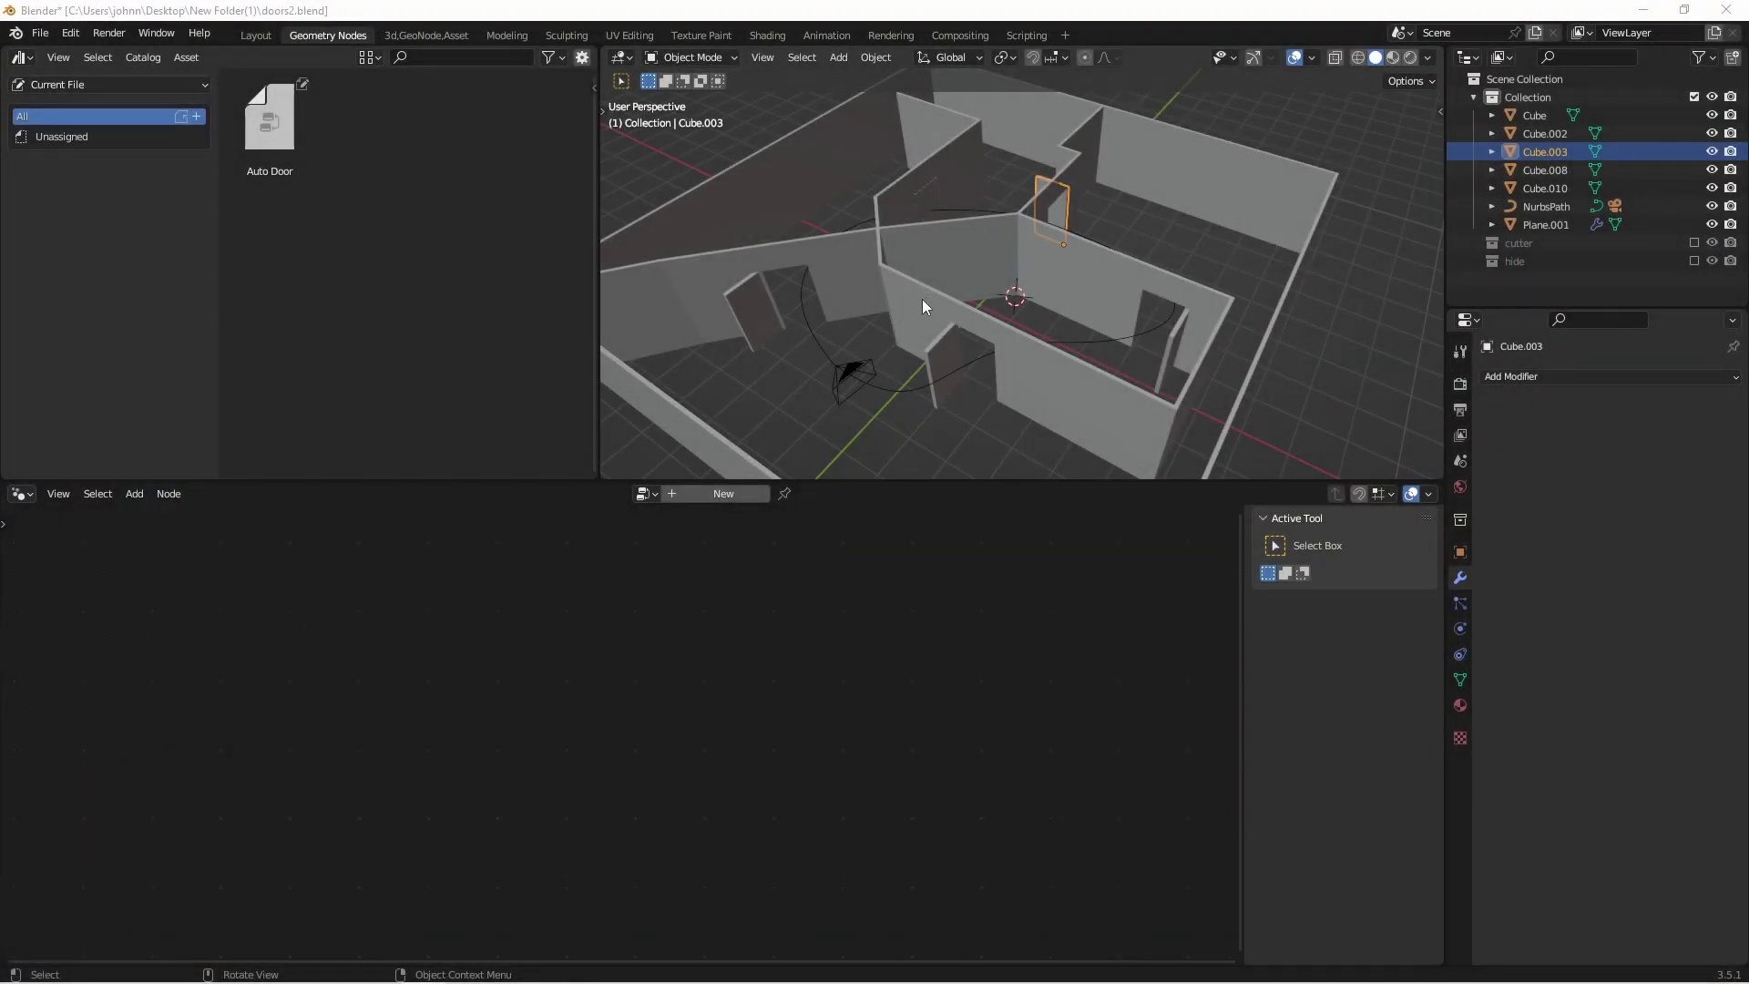
Examine the camera's motion path and the camera, and play the animation.
{"action": "left_click", "coordinate": [1144, 336]}
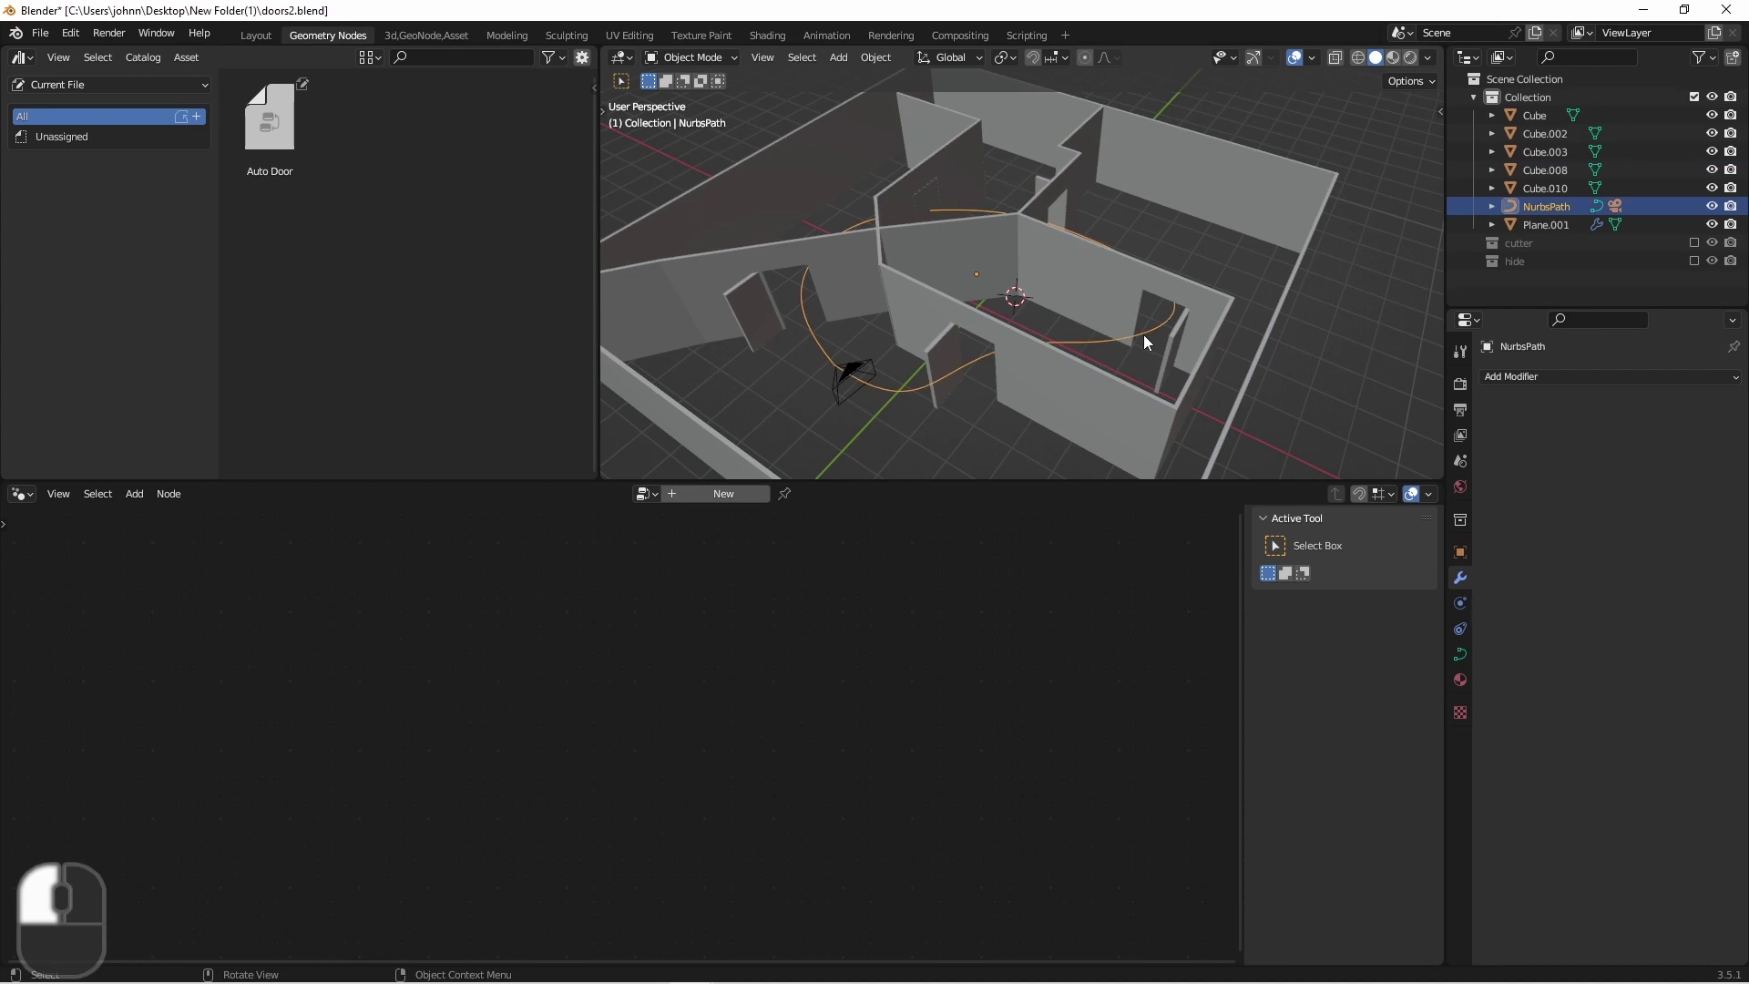
{"action": "left_click", "coordinate": [854, 368]}
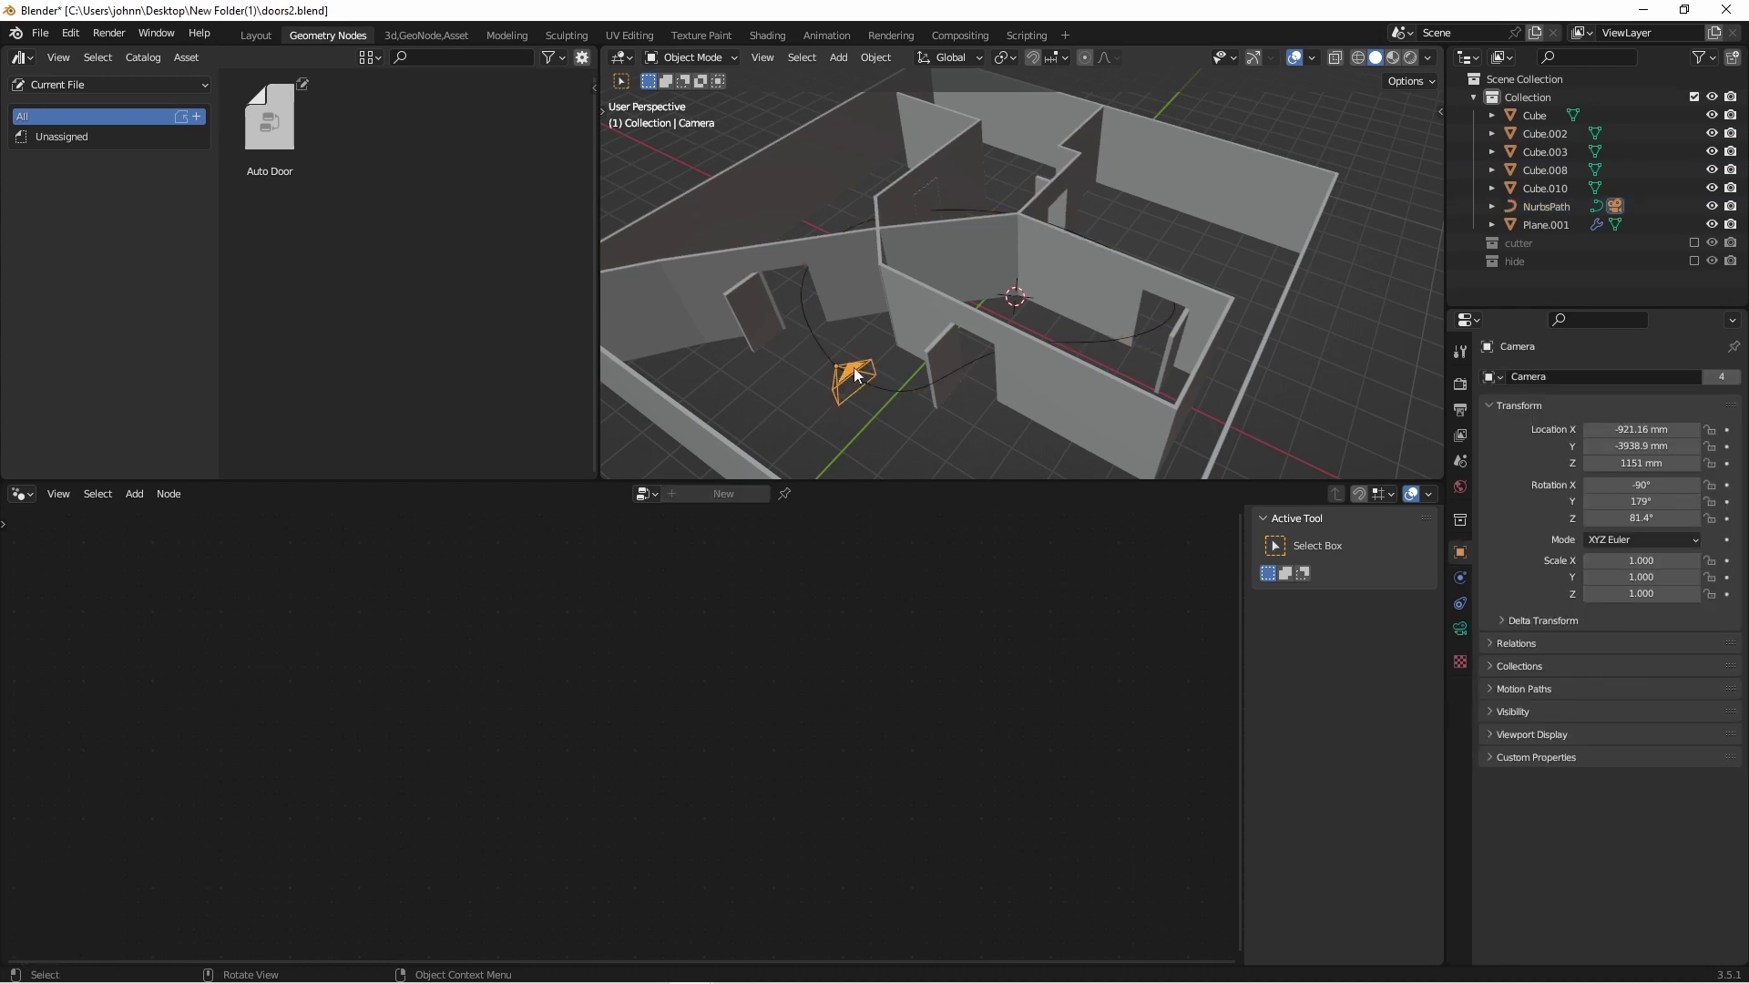
{"action": "key", "text": "space"}
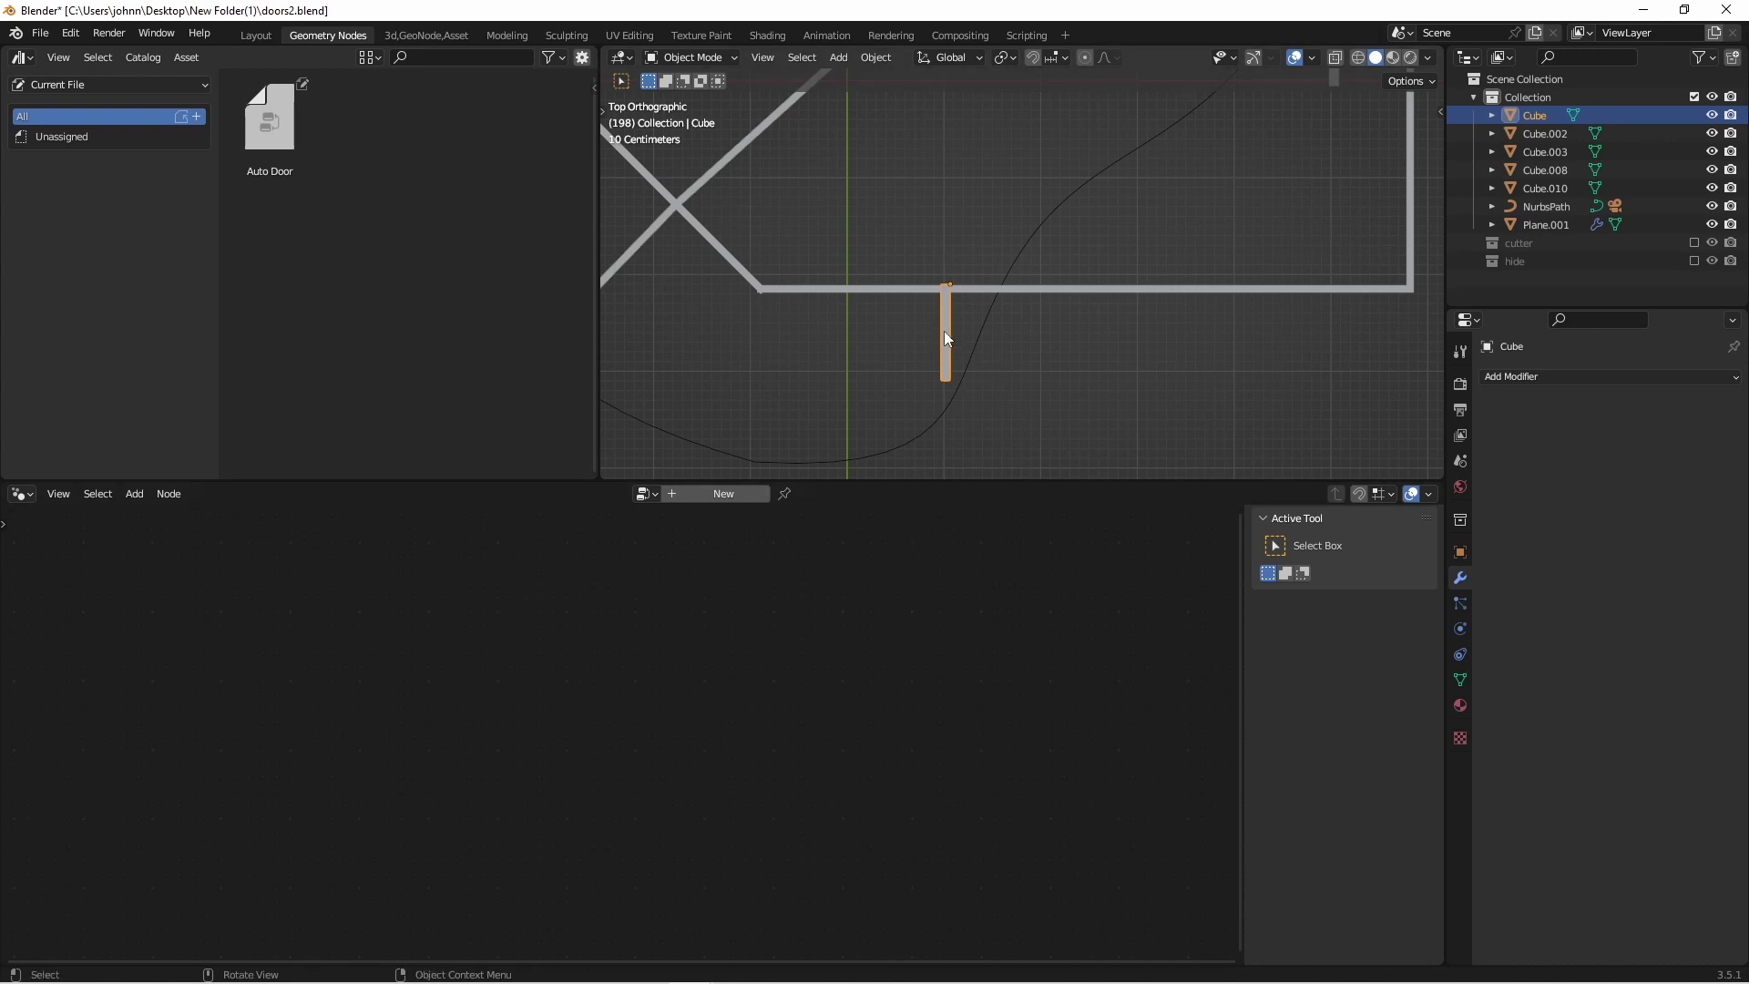
Create a new geometry node tree on the selected door and insert a Transform Geometry node between Group Input and Group Output.
{"action": "left_click", "coordinate": [757, 496]}
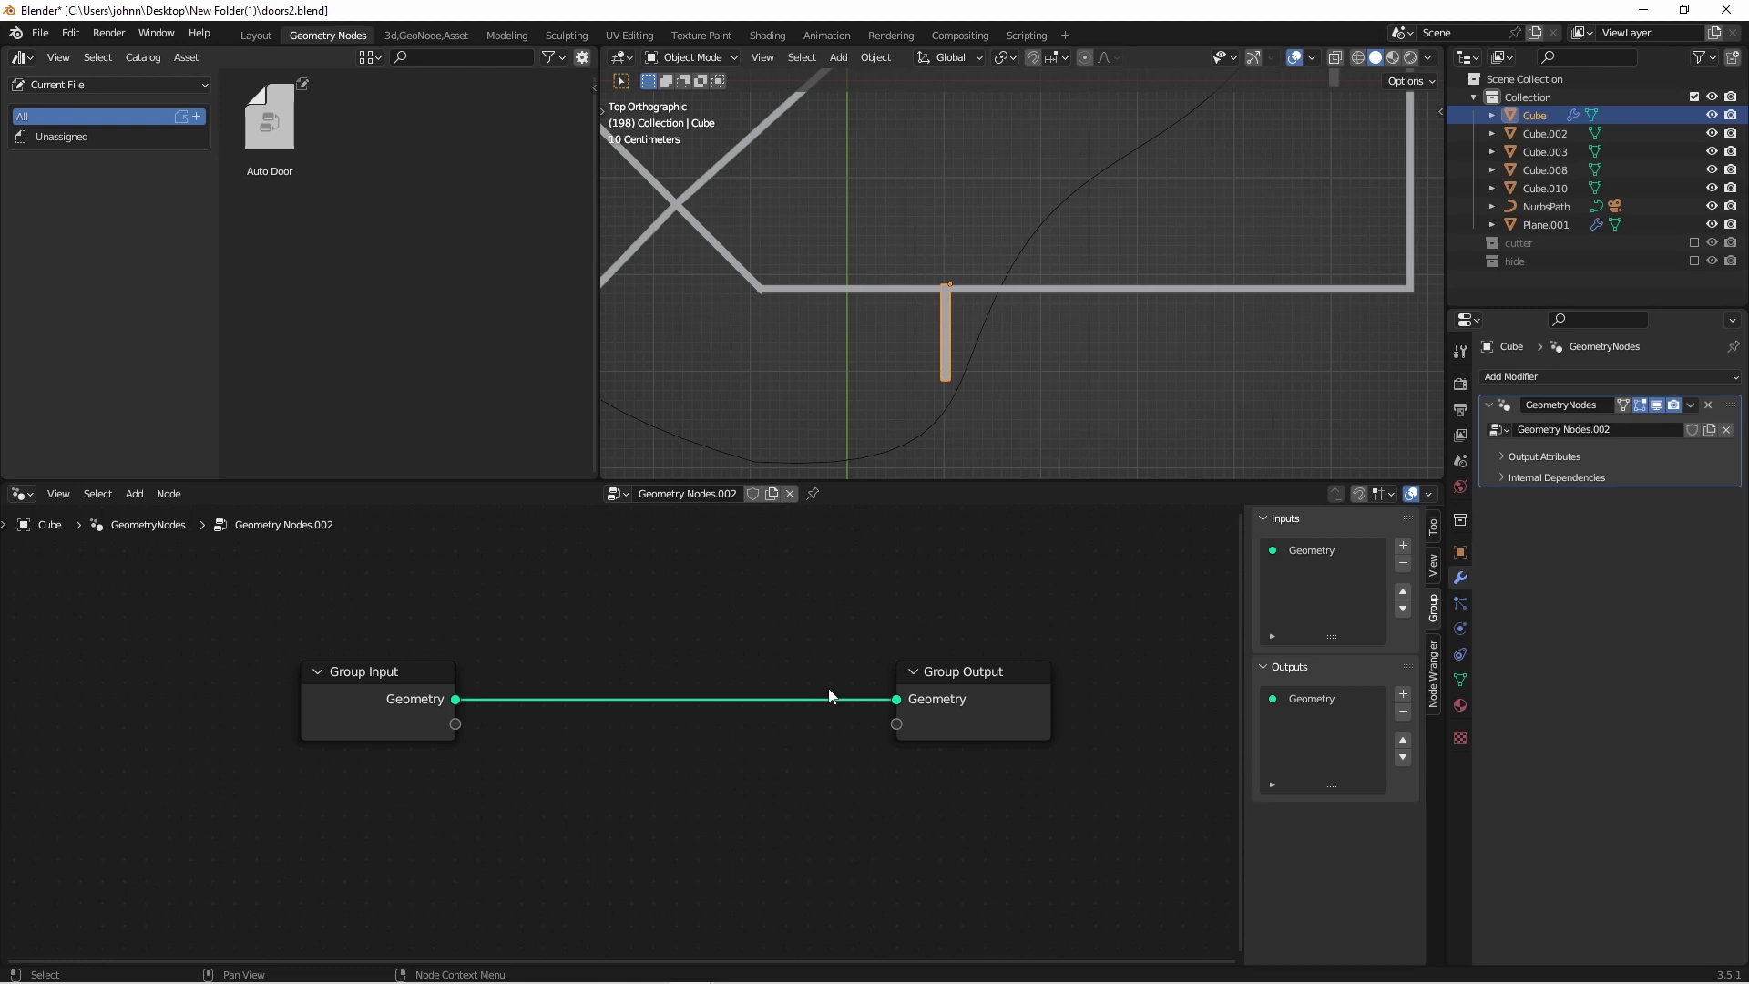
{"action": "key", "text": "shift+a"}
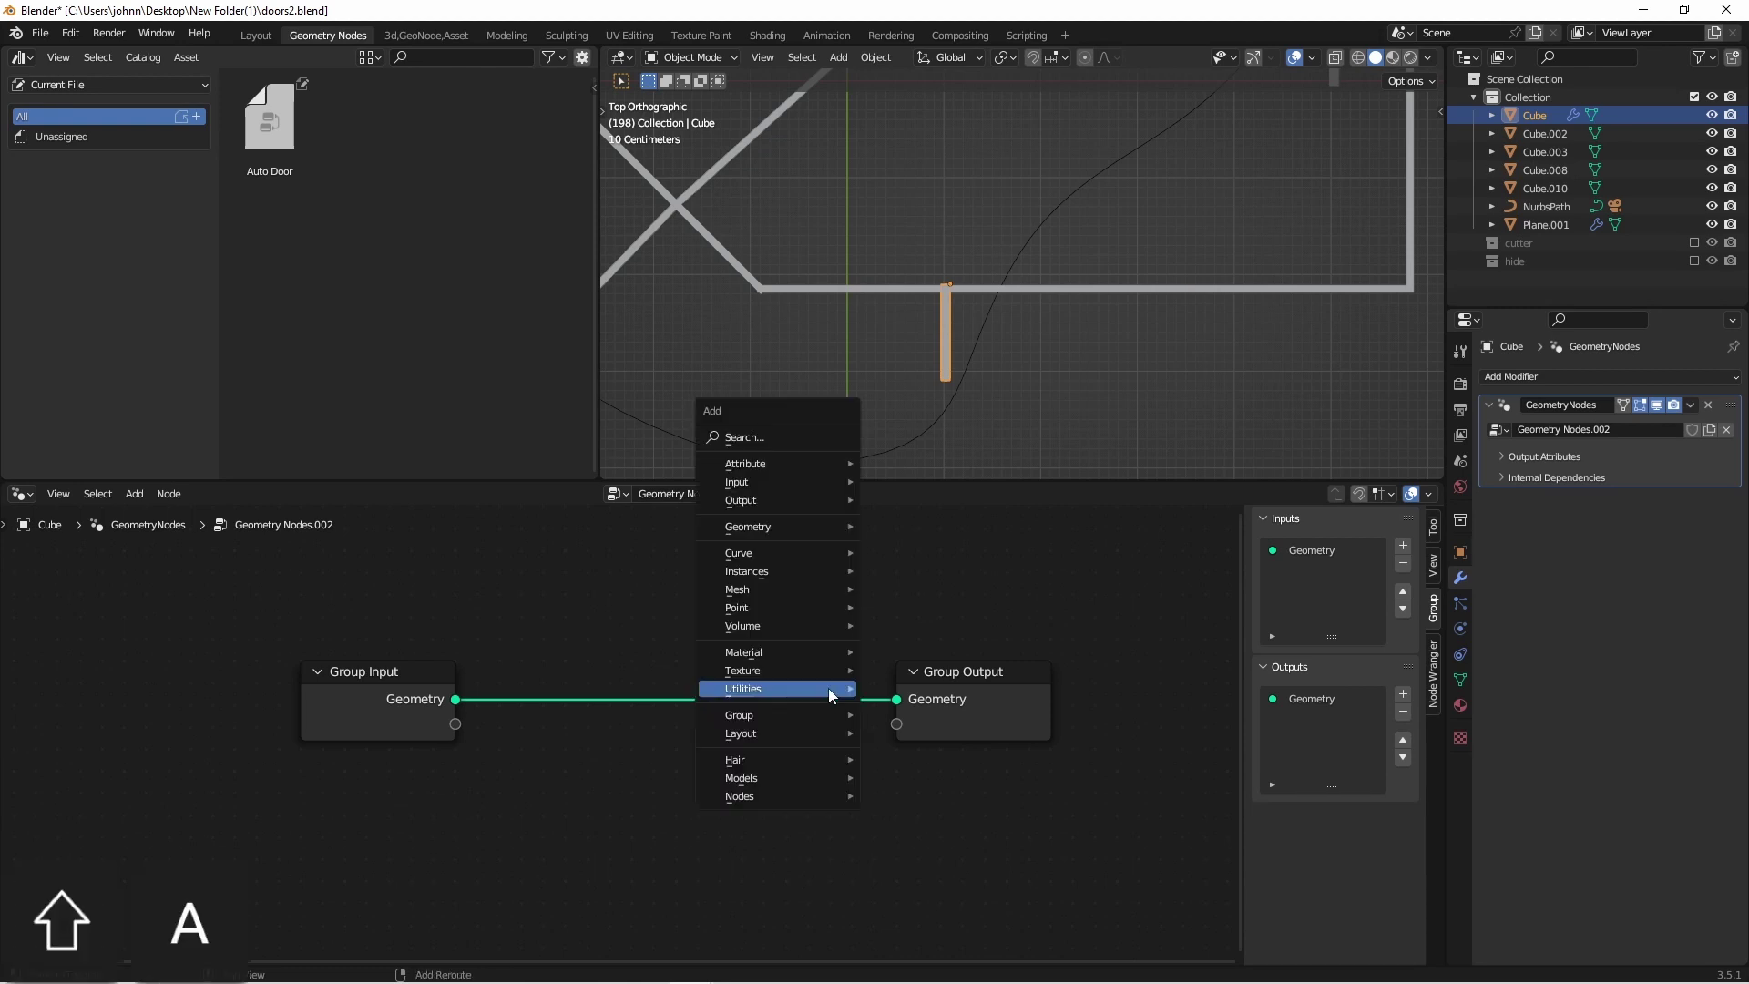
{"action": "mouse_move", "coordinate": [815, 520]}
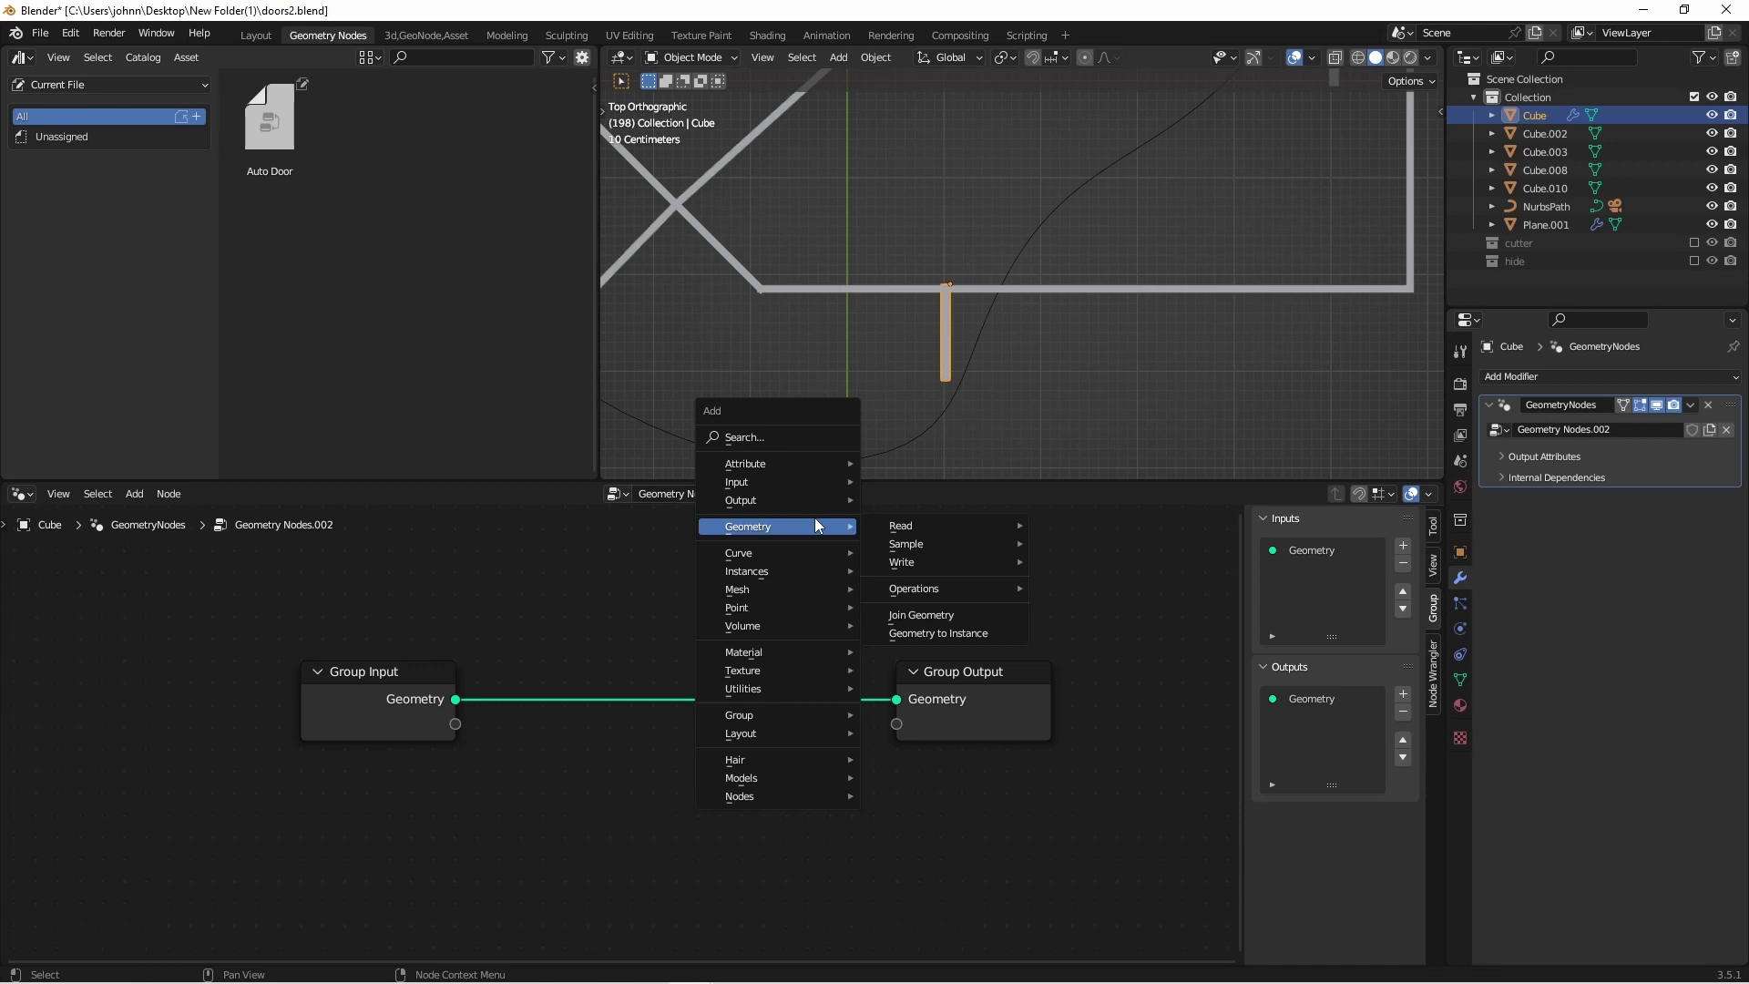
{"action": "mouse_move", "coordinate": [920, 588]}
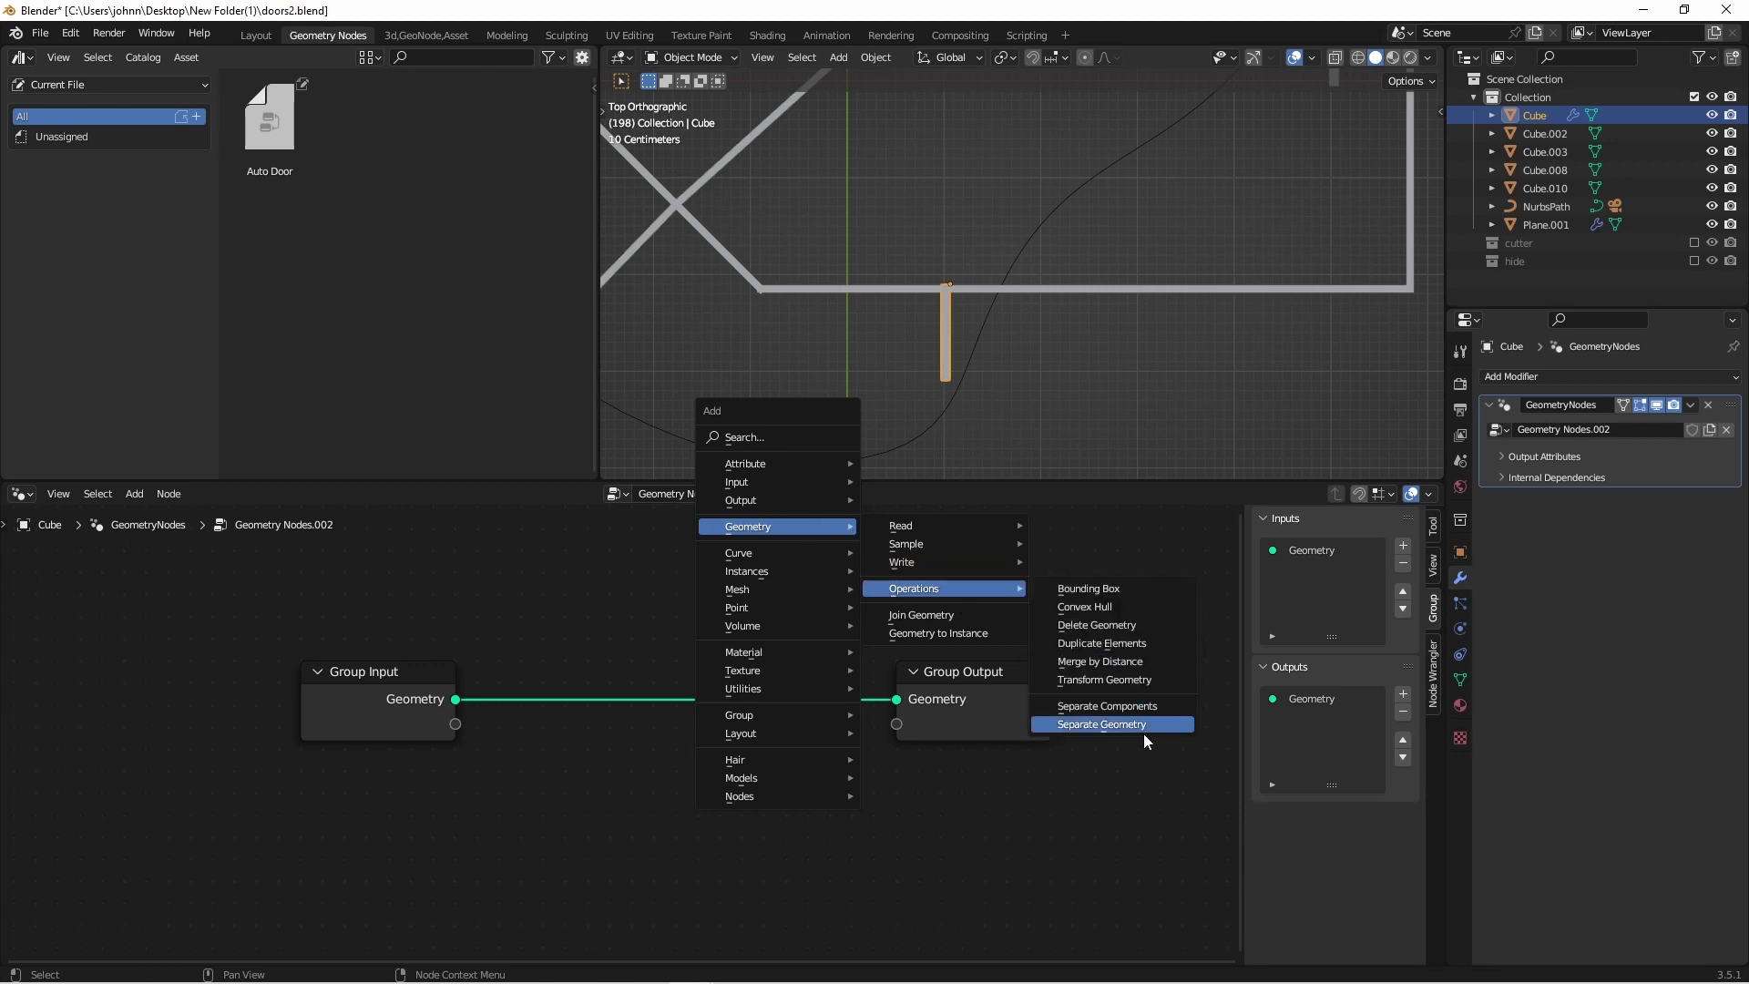
{"action": "left_click", "coordinate": [1104, 680]}
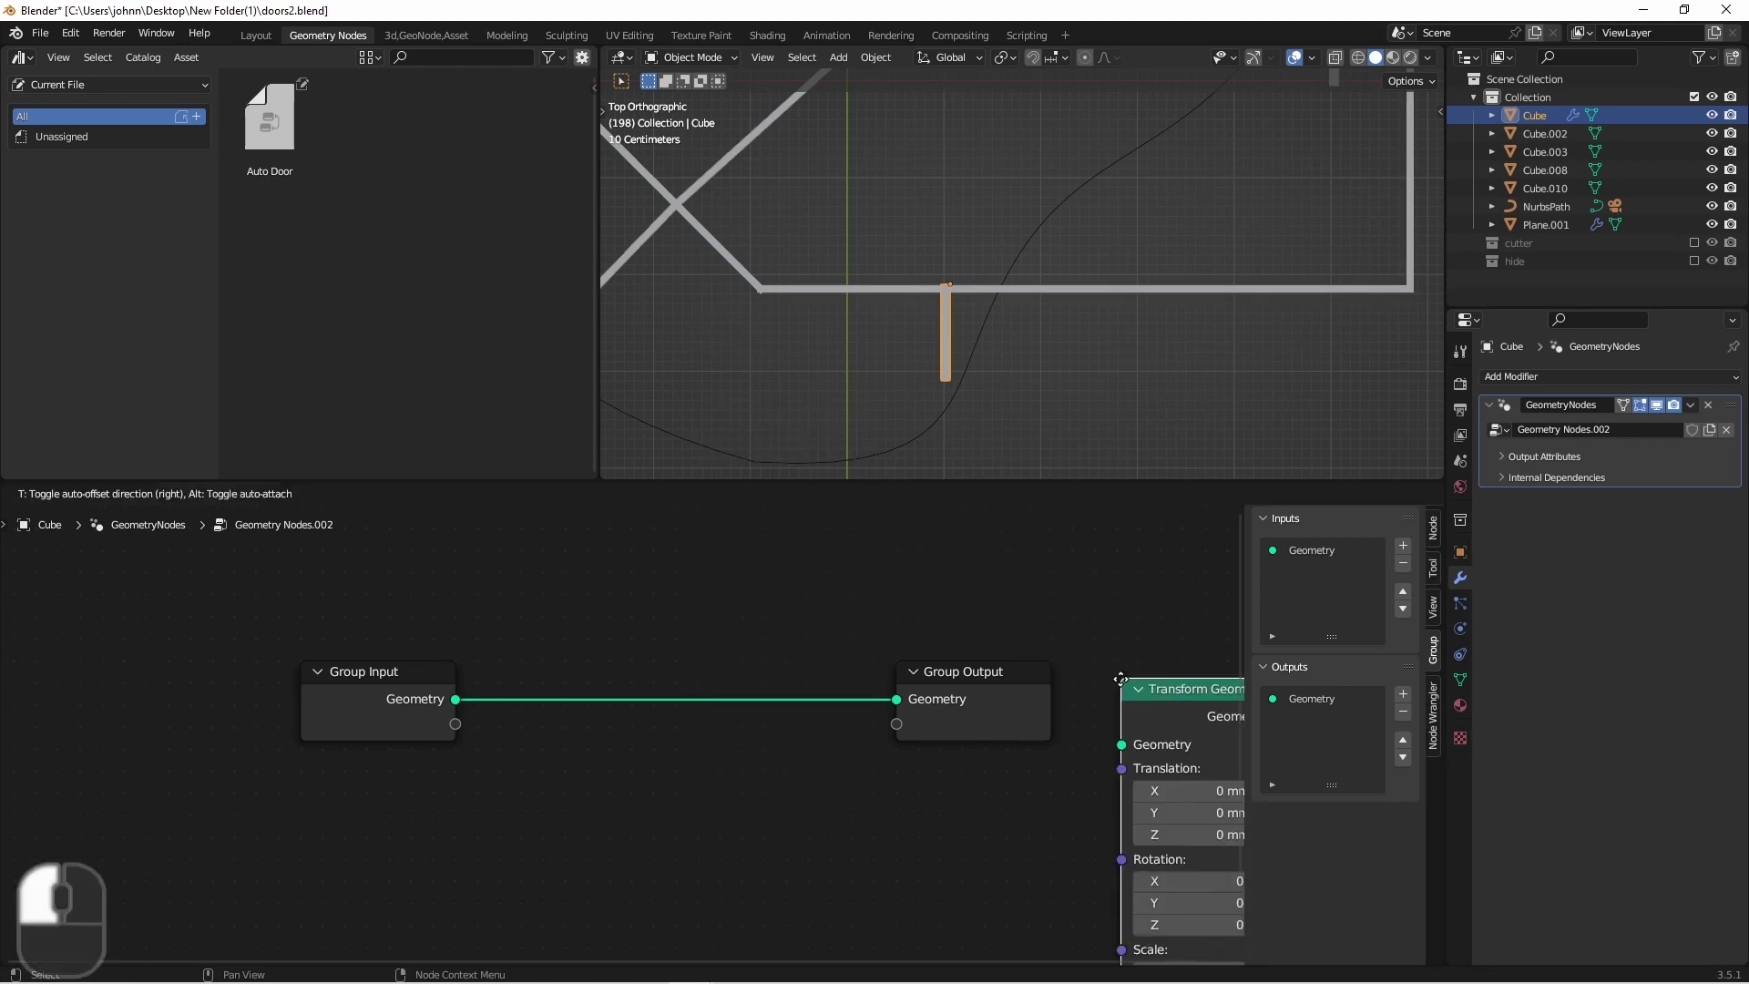
{"action": "left_click", "coordinate": [734, 572]}
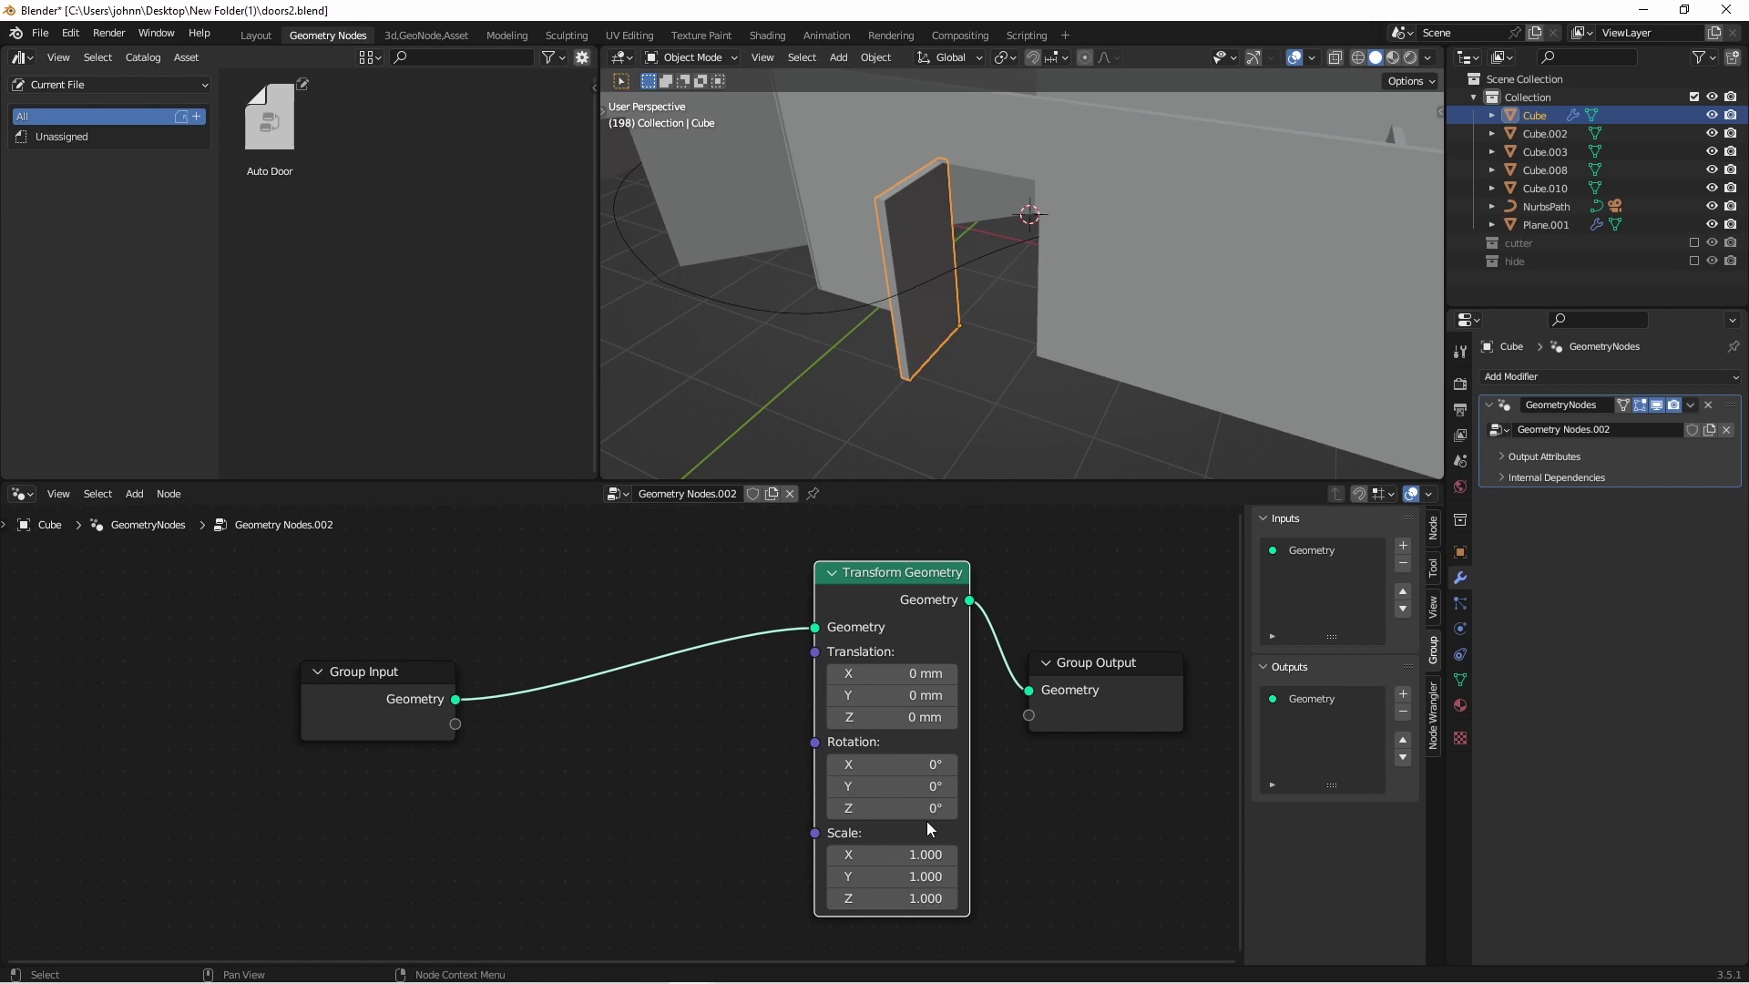
Try rotating the door about Z to about 33°, and set the Z rotation back to 0°.
{"action": "mouse_move", "coordinate": [922, 814]}
{"action": "left_mouse_down"}
{"action": "mouse_move", "coordinate": [984, 815]}
{"action": "mouse_move", "coordinate": [910, 813]}
{"action": "left_mouse_up"}
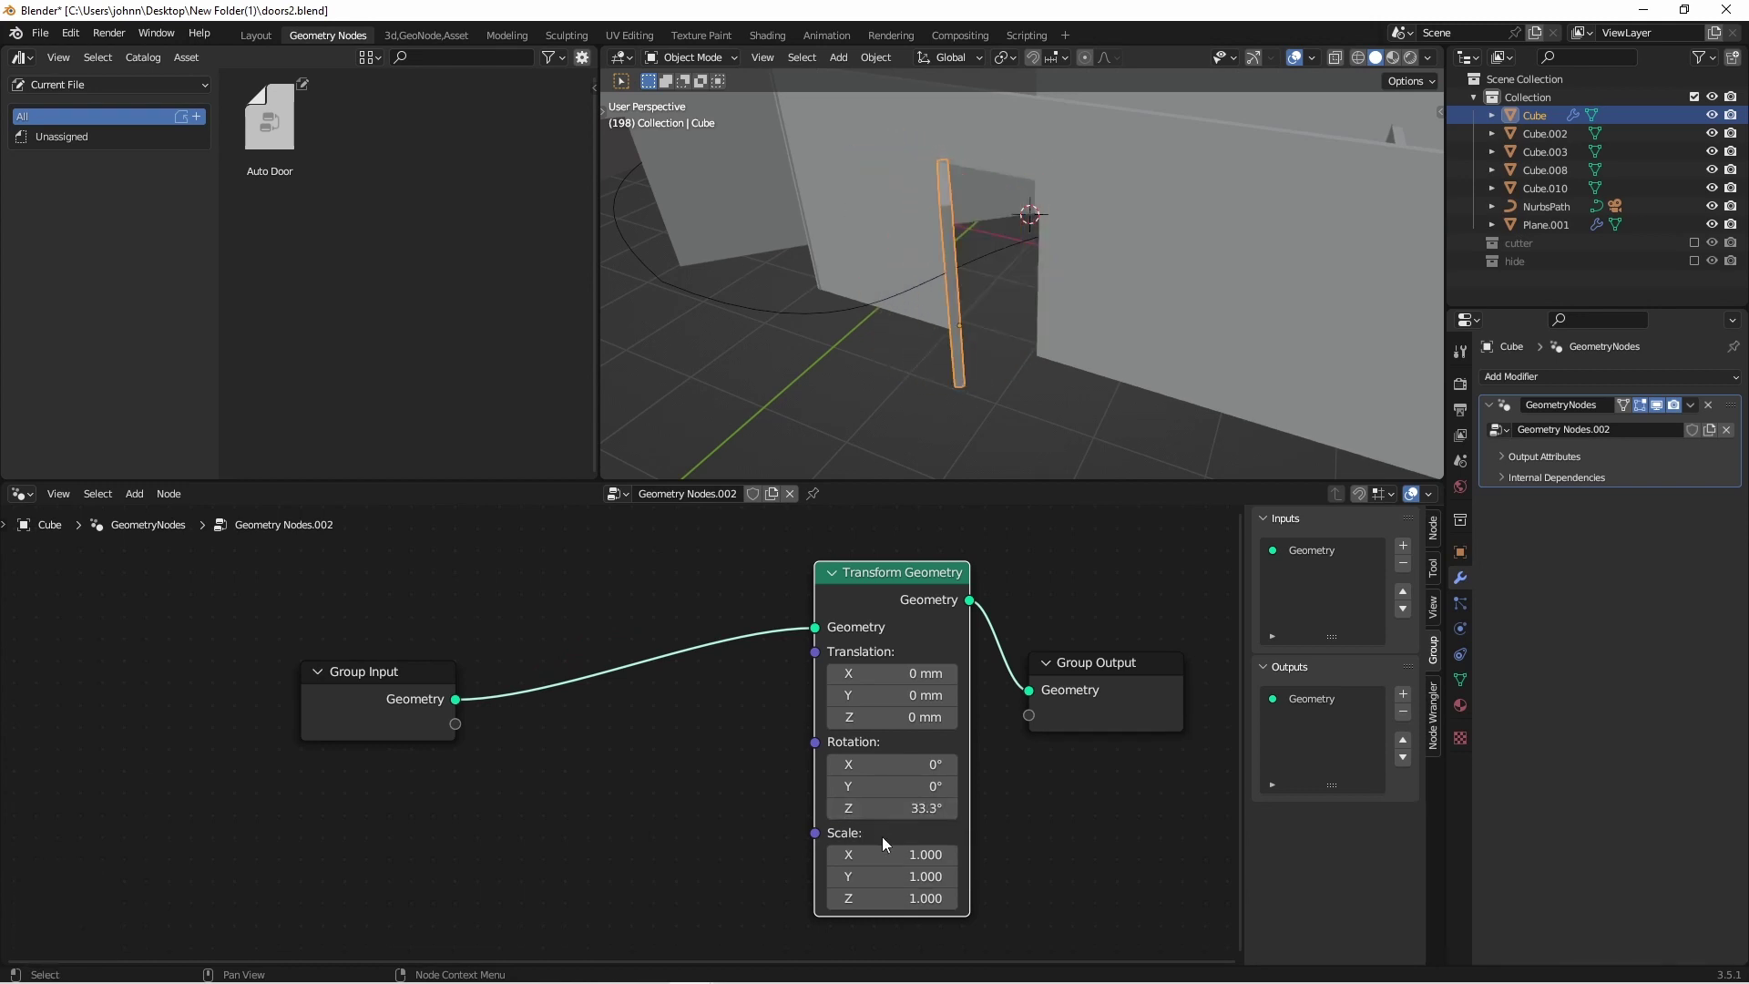
{"action": "left_click", "coordinate": [923, 807]}
{"action": "type", "text": "0"}
{"action": "key", "text": "Return"}
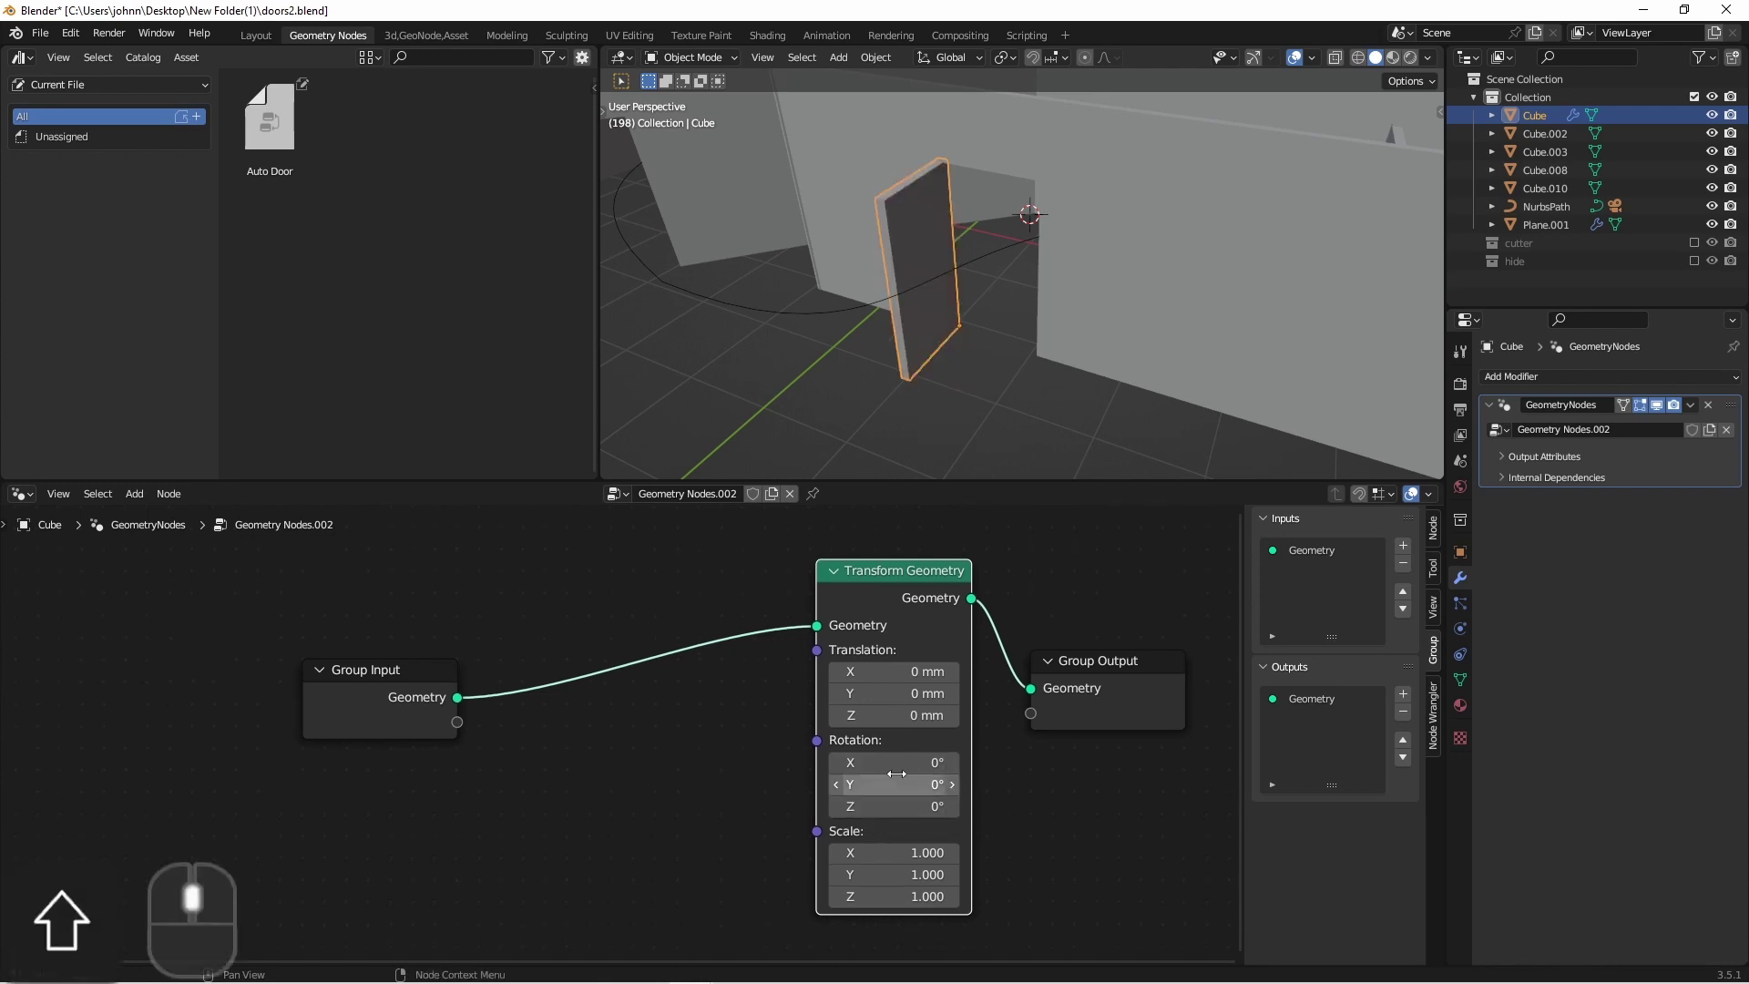
Add a Combine XYZ node that feeds the Rotation input of Transform Geometry.
{"action": "left_click_drag", "start_coordinate": [815, 742], "coordinate": [674, 773]}
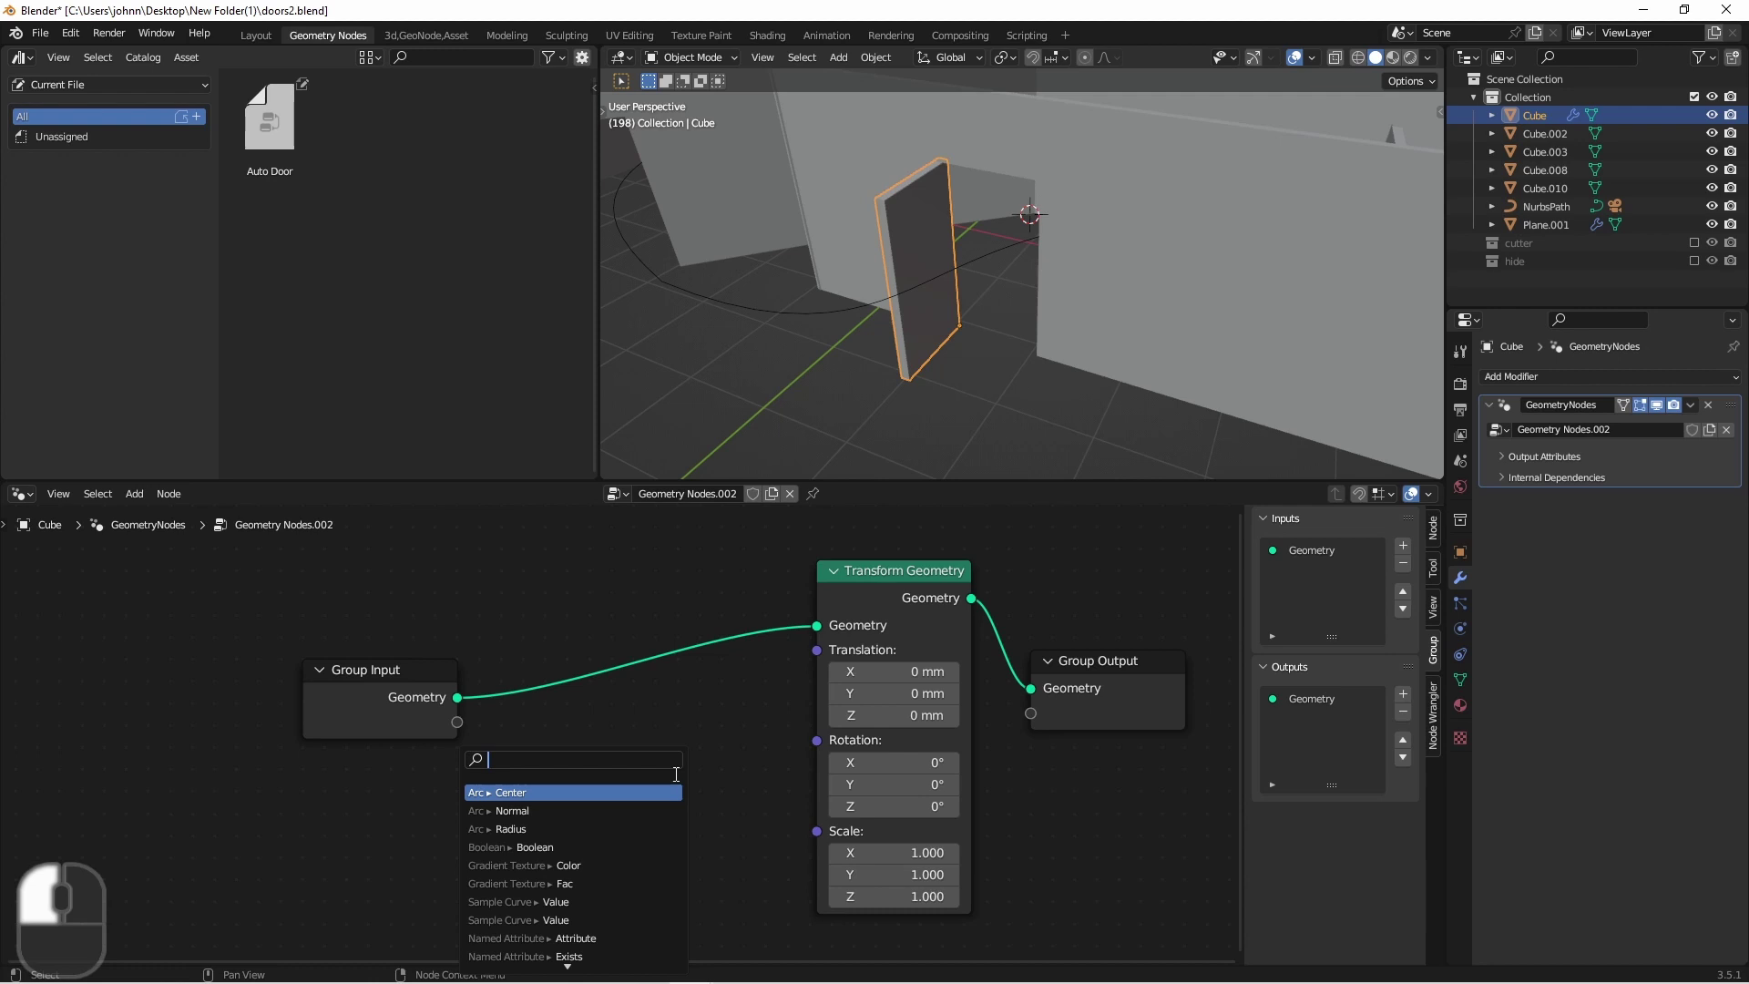
{"action": "type", "text": "combine"}
{"action": "key", "text": "Return"}
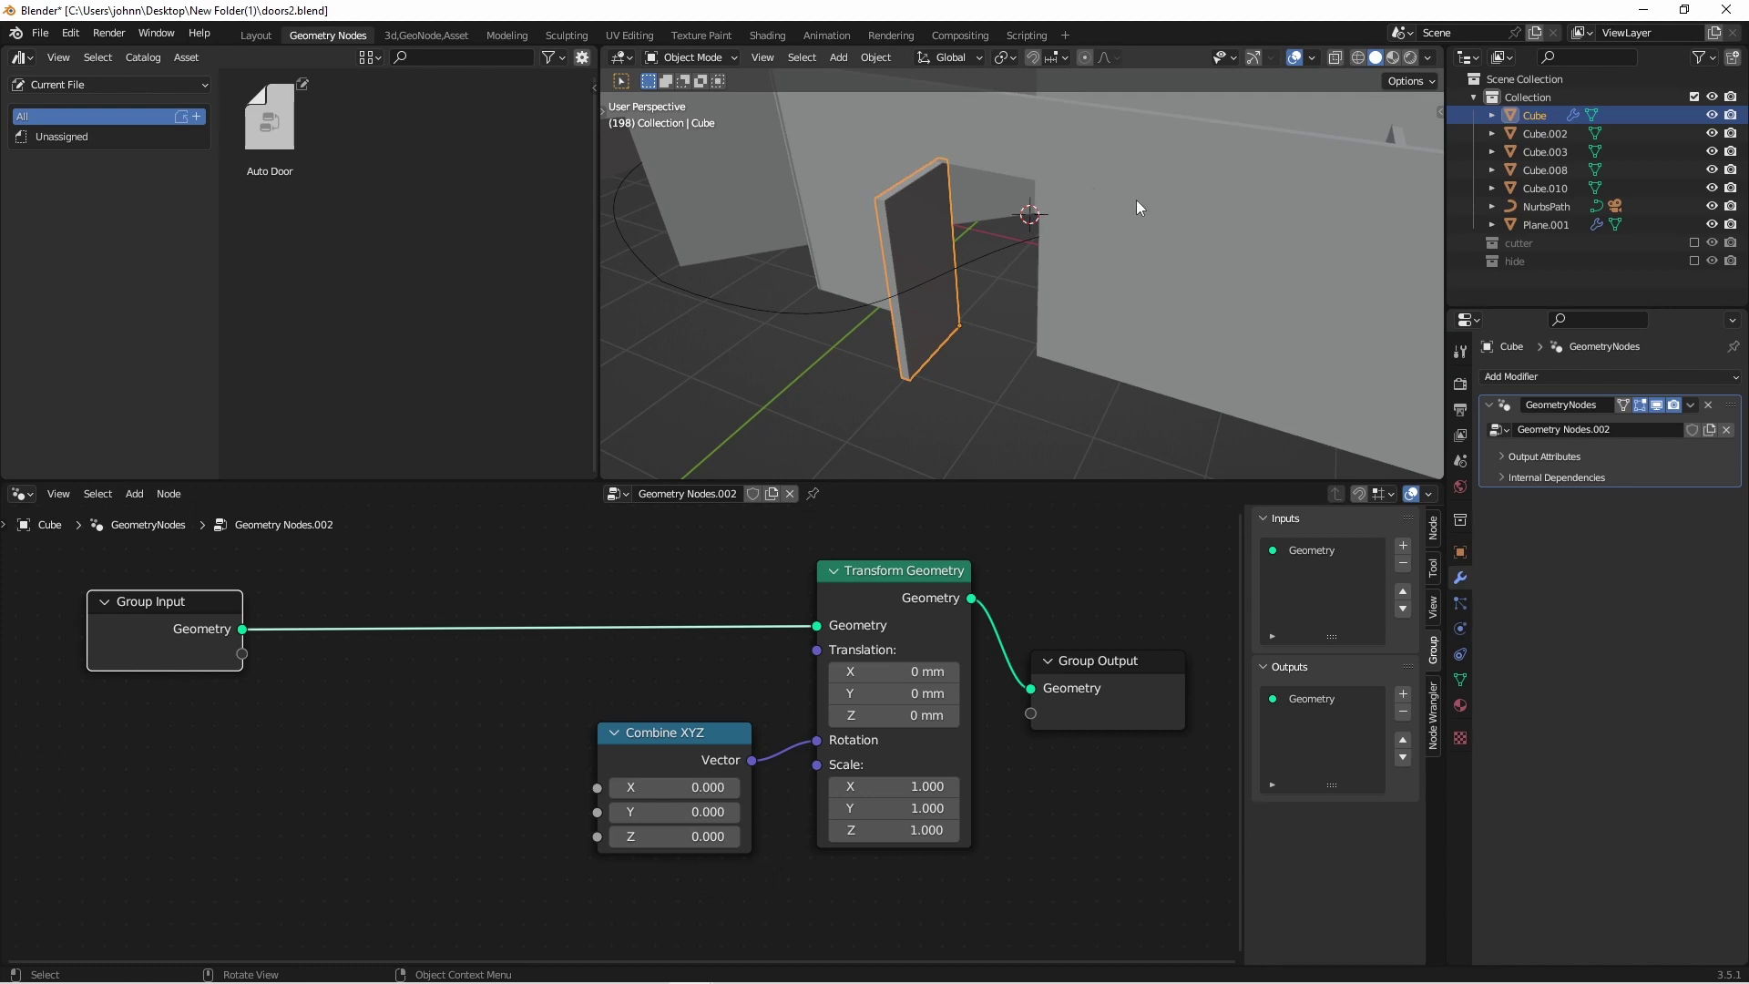
Add an Object Info node below Group Input and place a duplicate of it nearby.
{"action": "scroll", "coordinate": [505, 745], "scroll_direction": "down", "scroll_amount": 2}
{"action": "key", "text": "Escape"}
{"action": "mouse_move", "coordinate": [394, 604]}
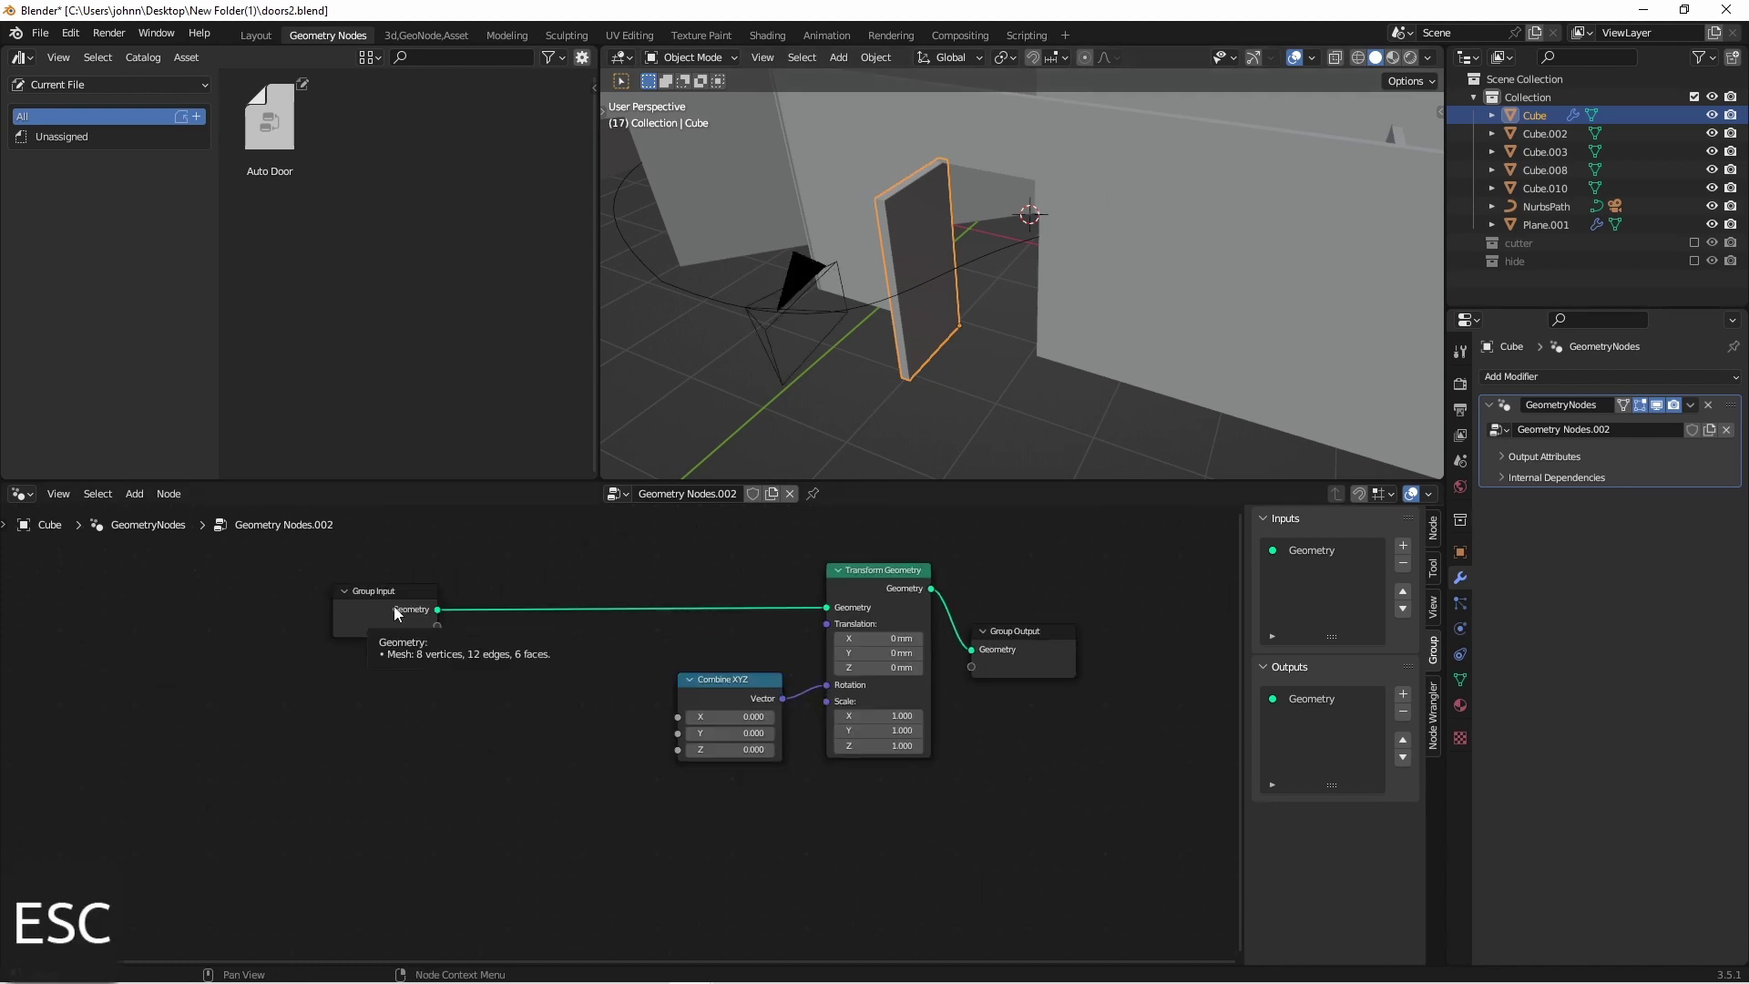
{"action": "key", "text": "shift+a"}
{"action": "left_click", "coordinate": [394, 605]}
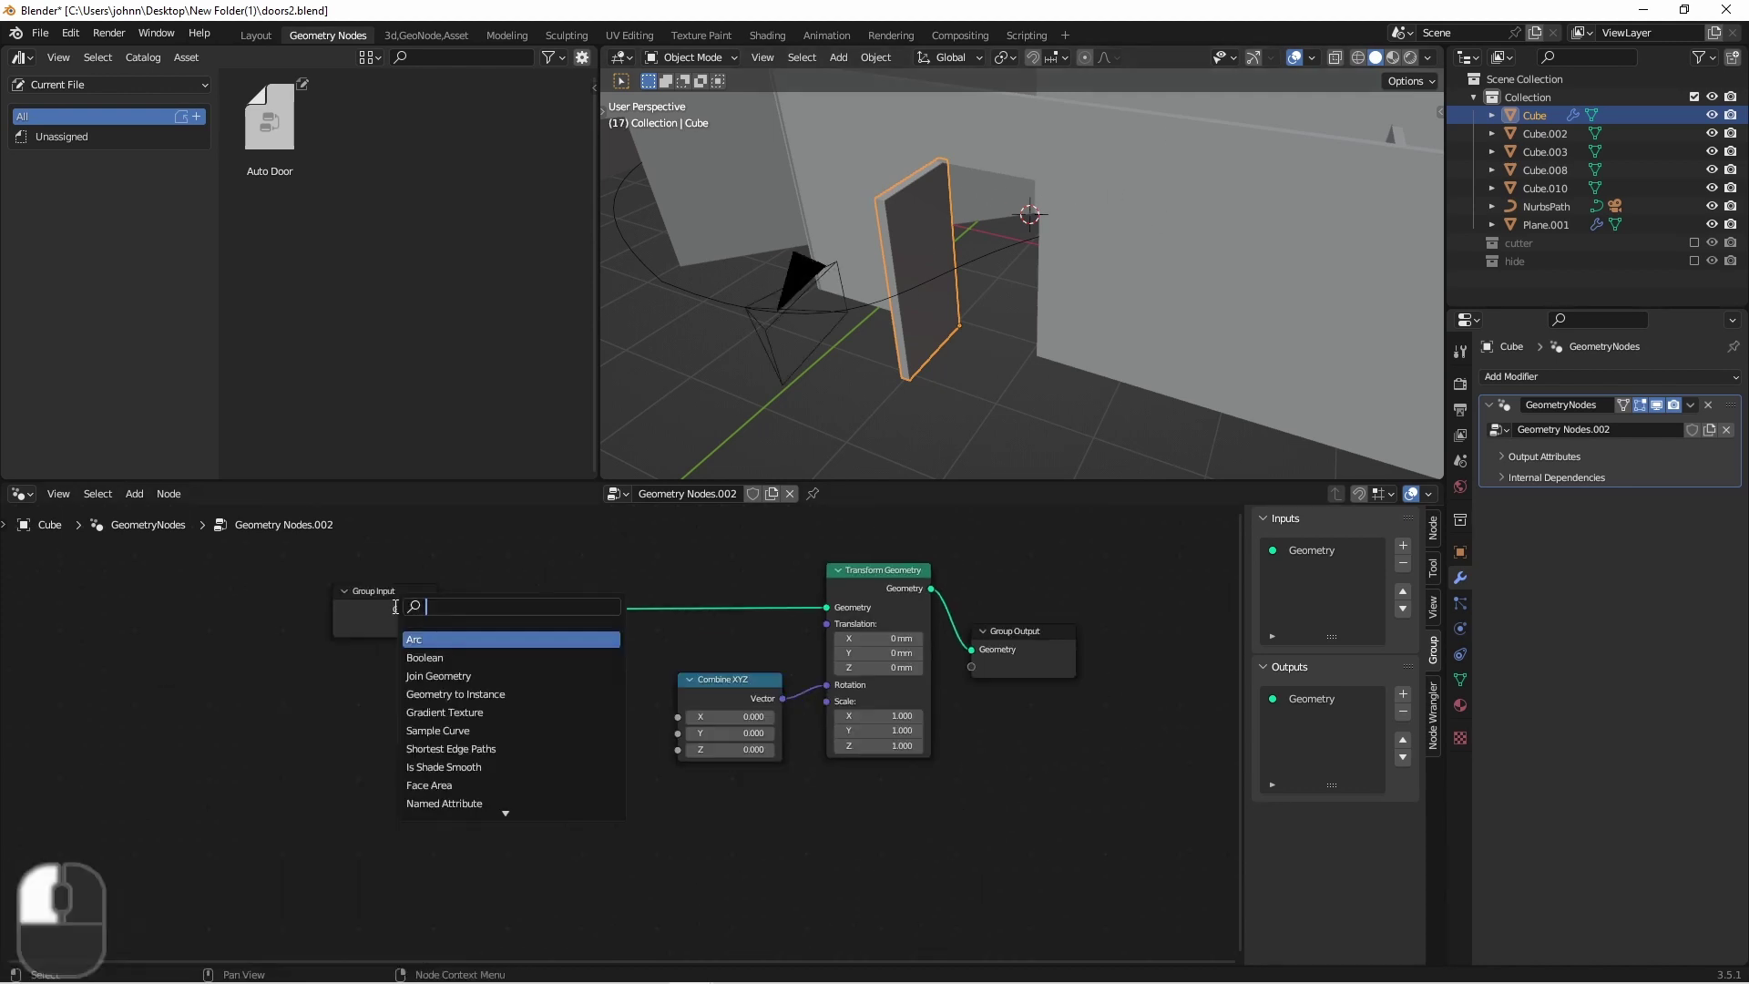
{"action": "type", "text": "object"}
{"action": "key", "text": "Return"}
{"action": "left_click", "coordinate": [457, 722]}
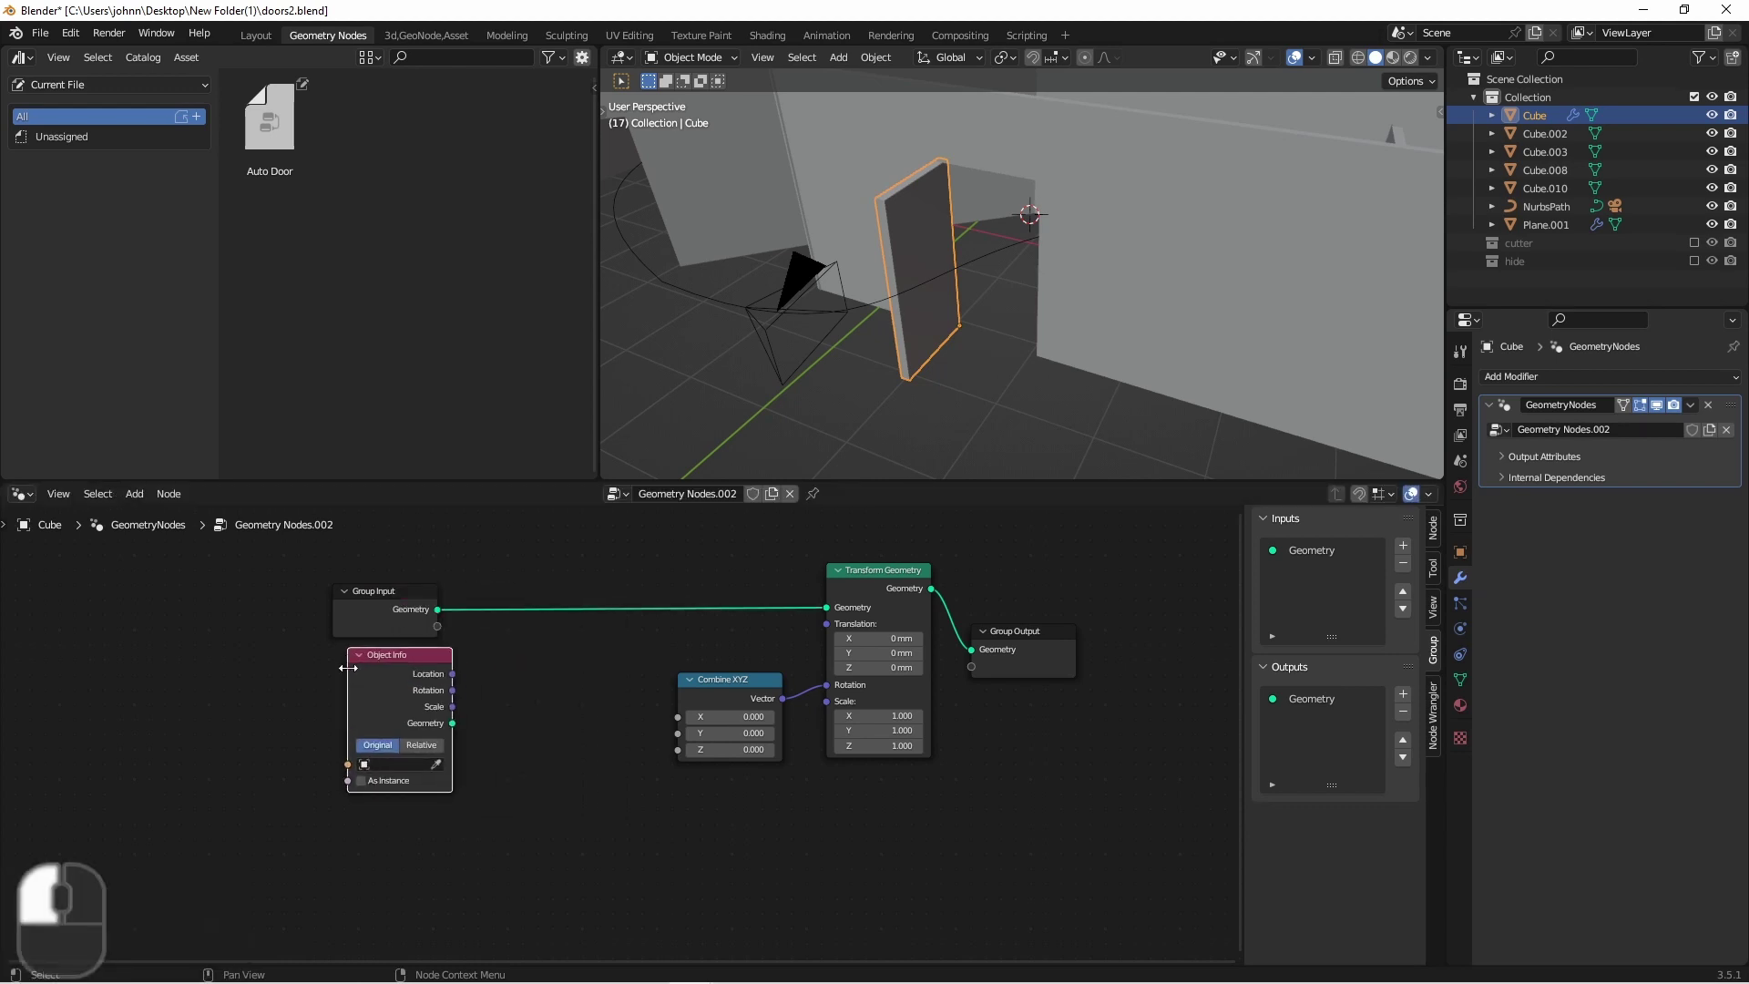
{"action": "key", "text": "shift+d"}
{"action": "left_click", "coordinate": [492, 765]}
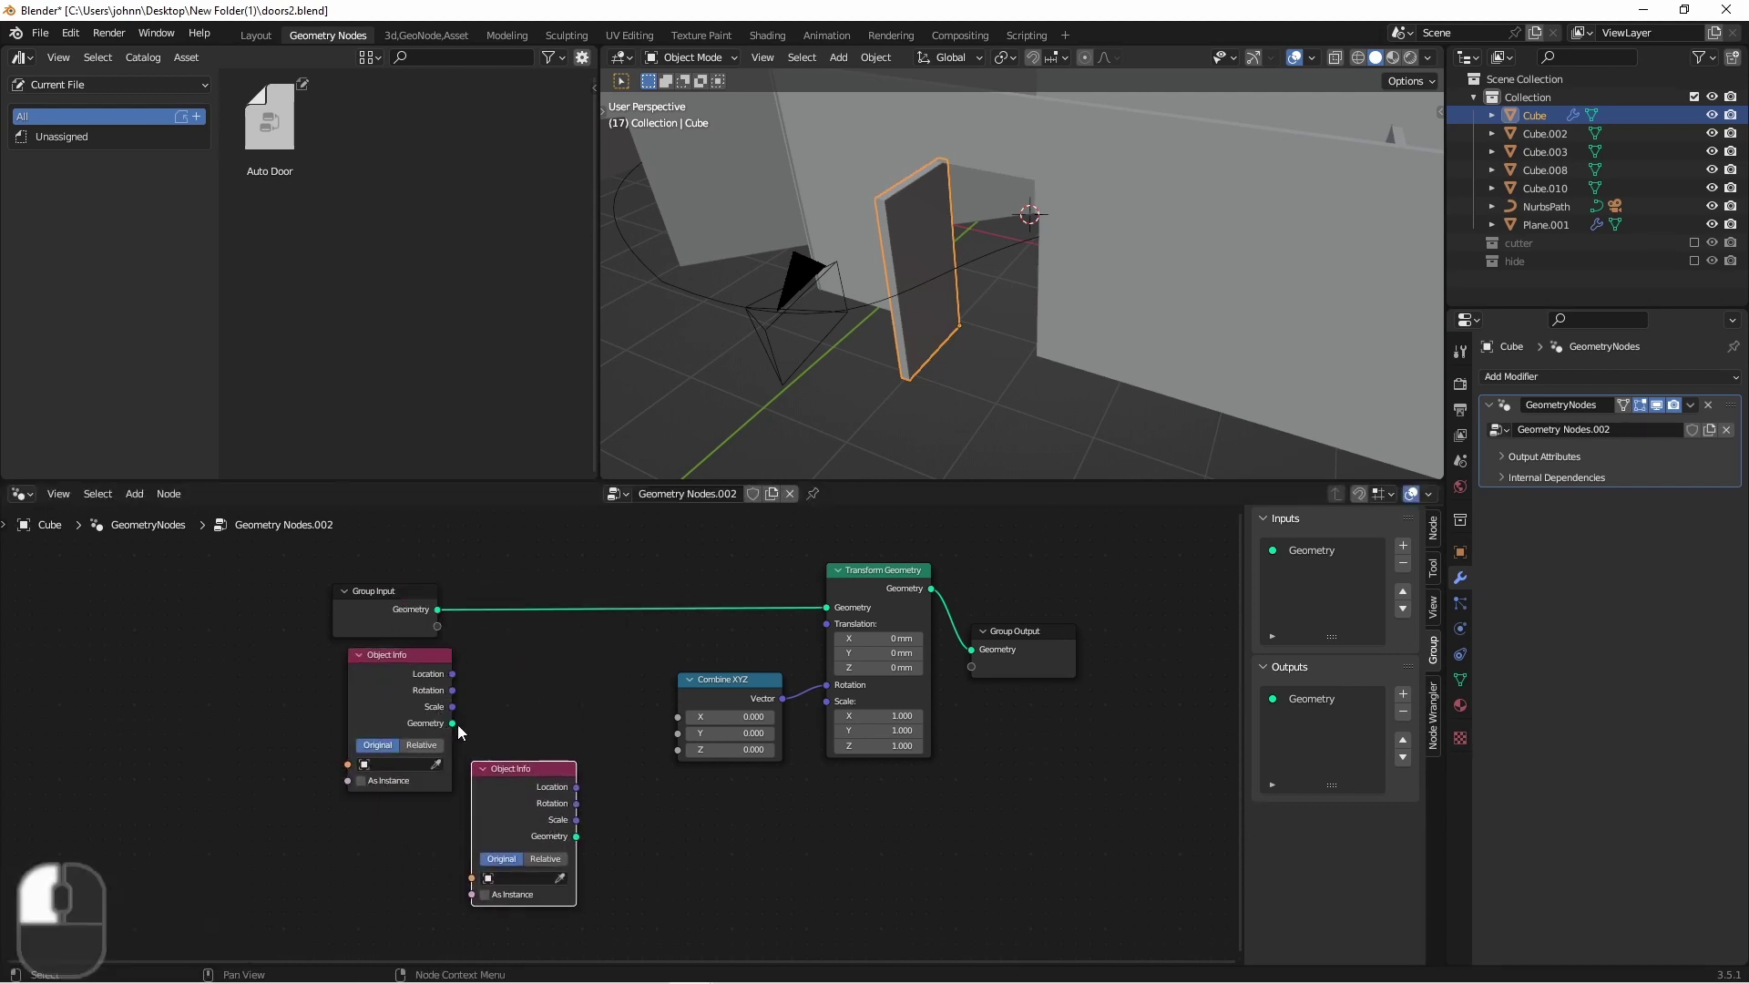
Set both Object Info nodes to Relative and assign the scene's Camera to the first one.
{"action": "left_click", "coordinate": [545, 858], "text": "alt"}
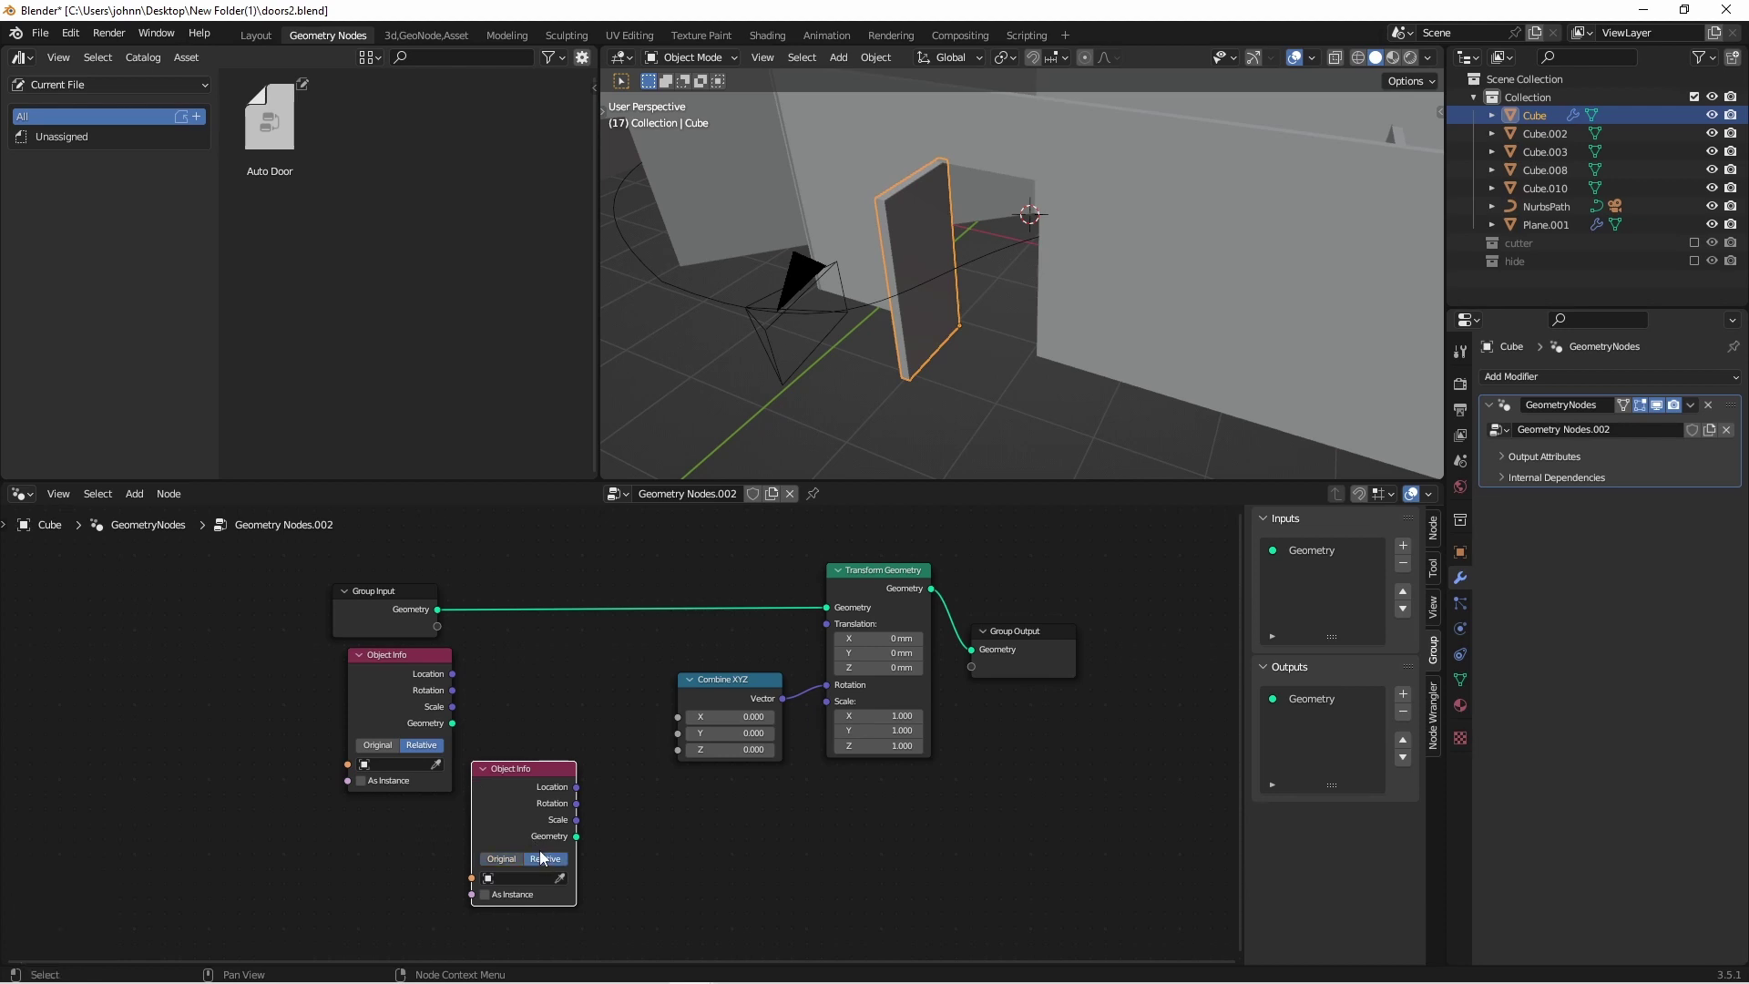
{"action": "left_click", "coordinate": [436, 765]}
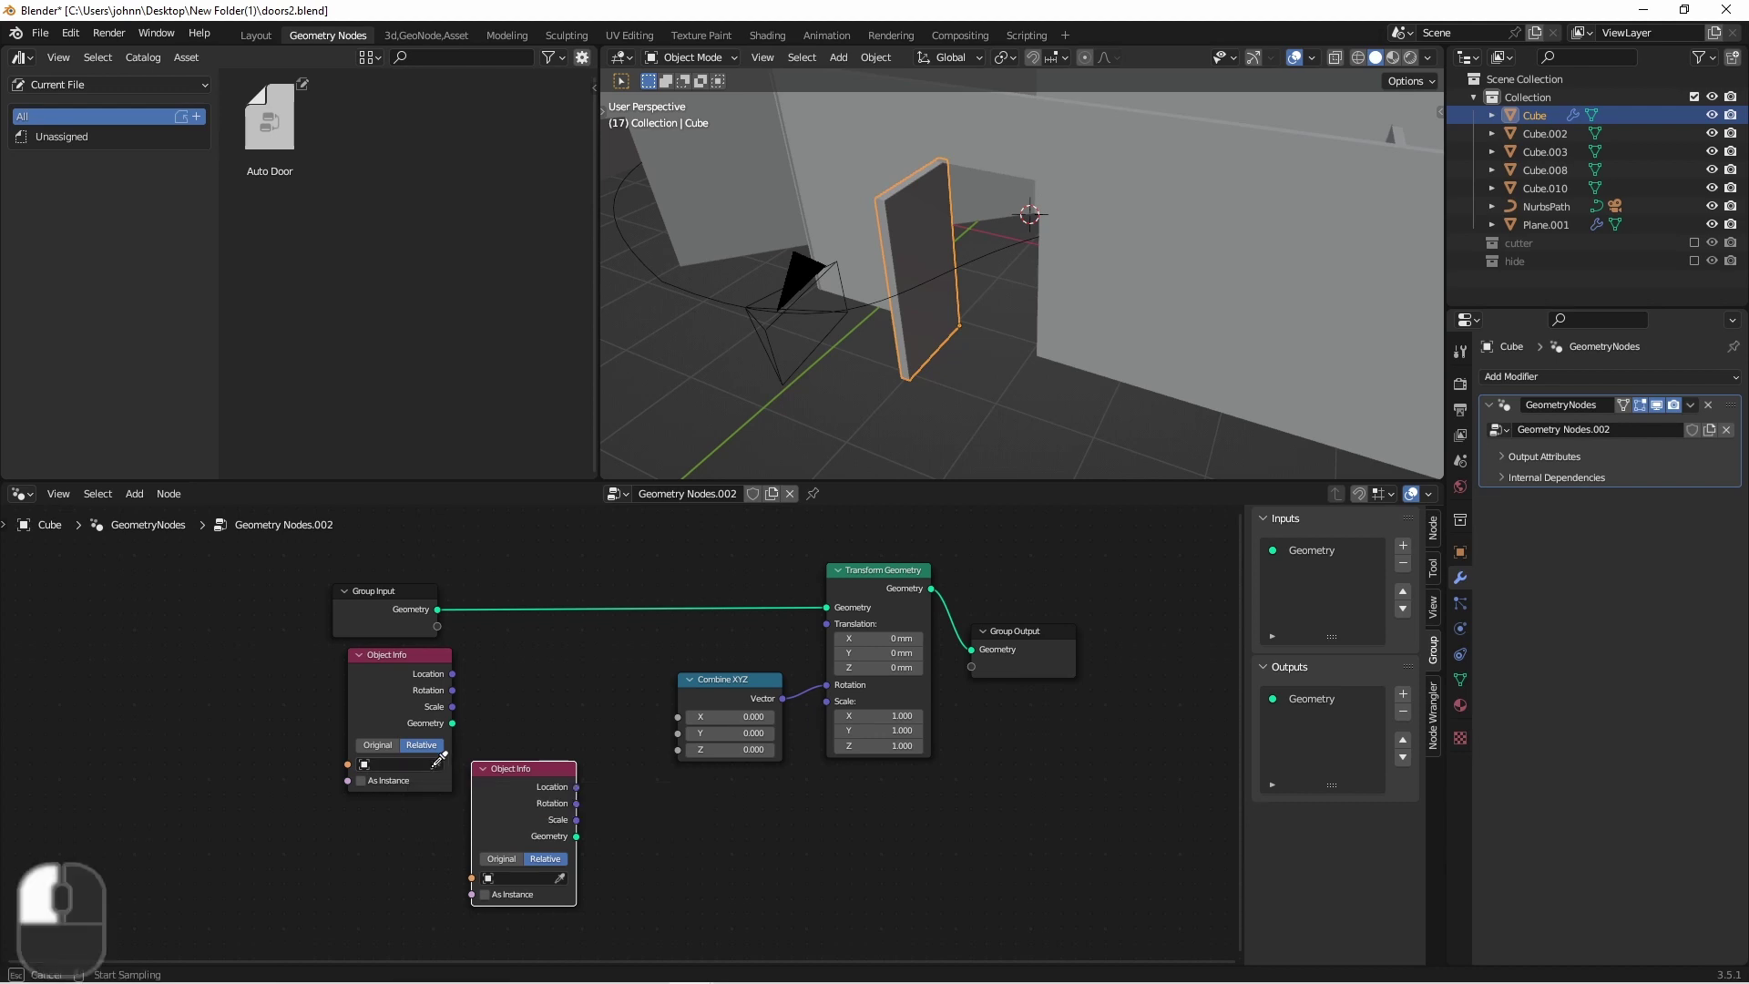
{"action": "left_click", "coordinate": [800, 275]}
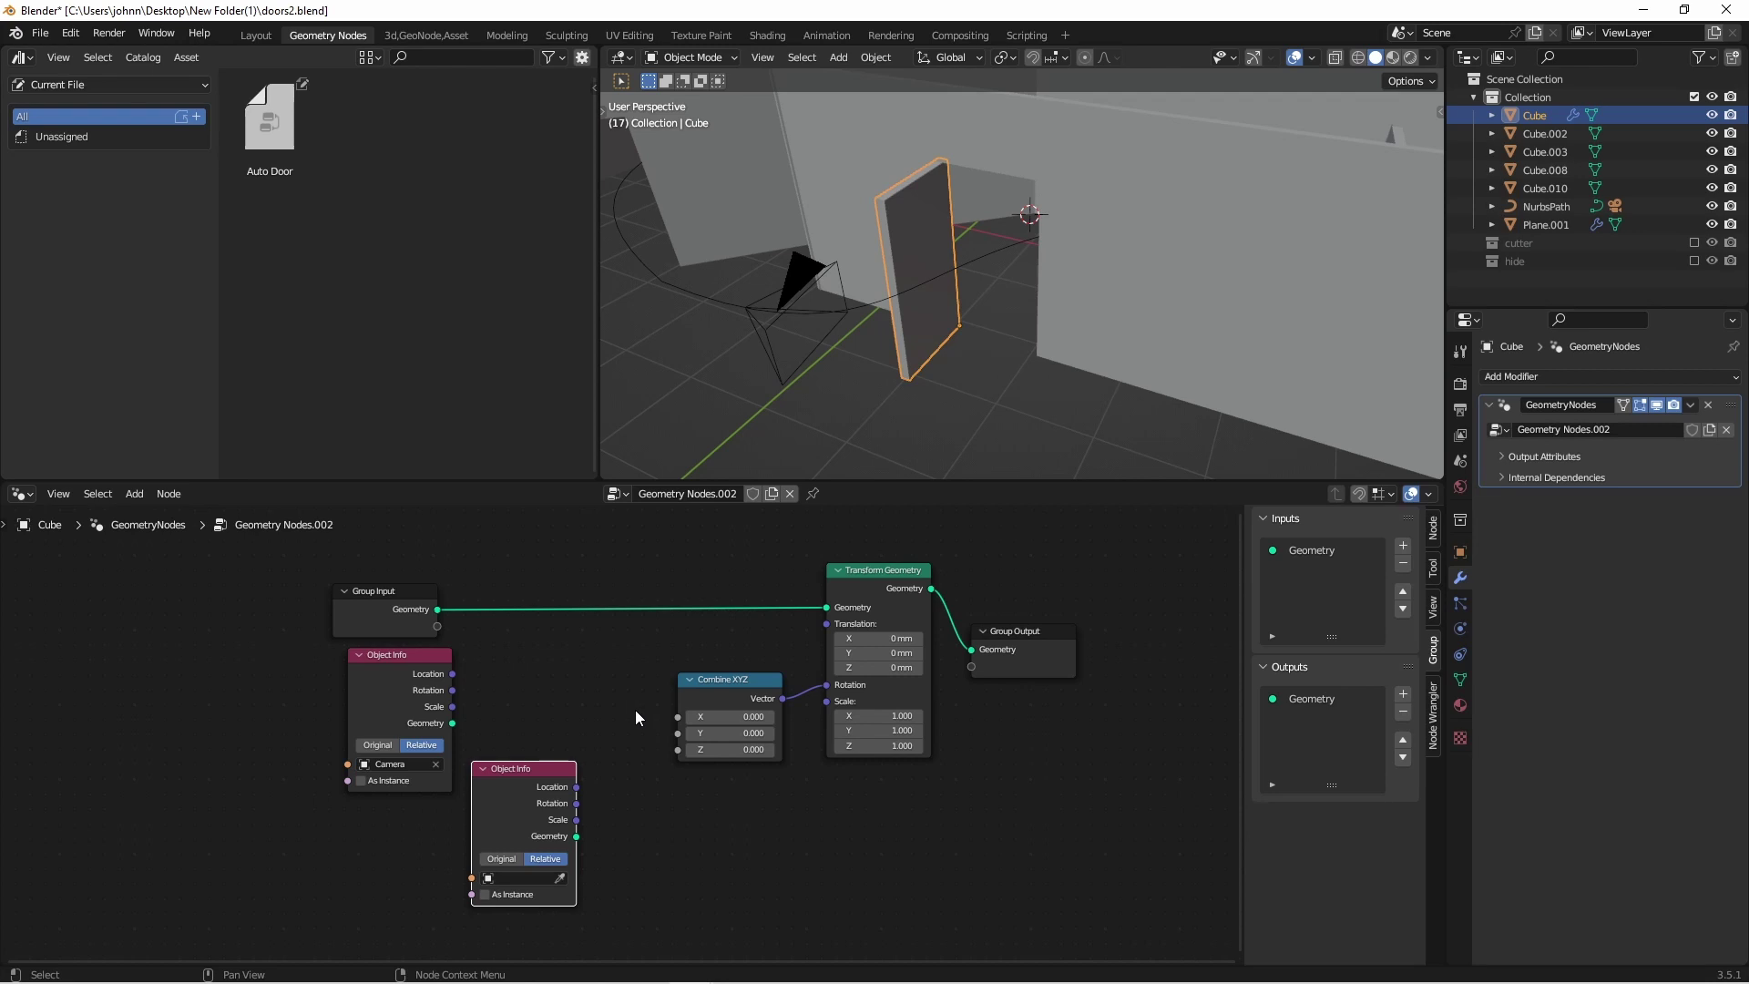
Add a Self Object node and connect it to the Object input of the second Object Info node.
{"action": "key", "text": "shift+a"}
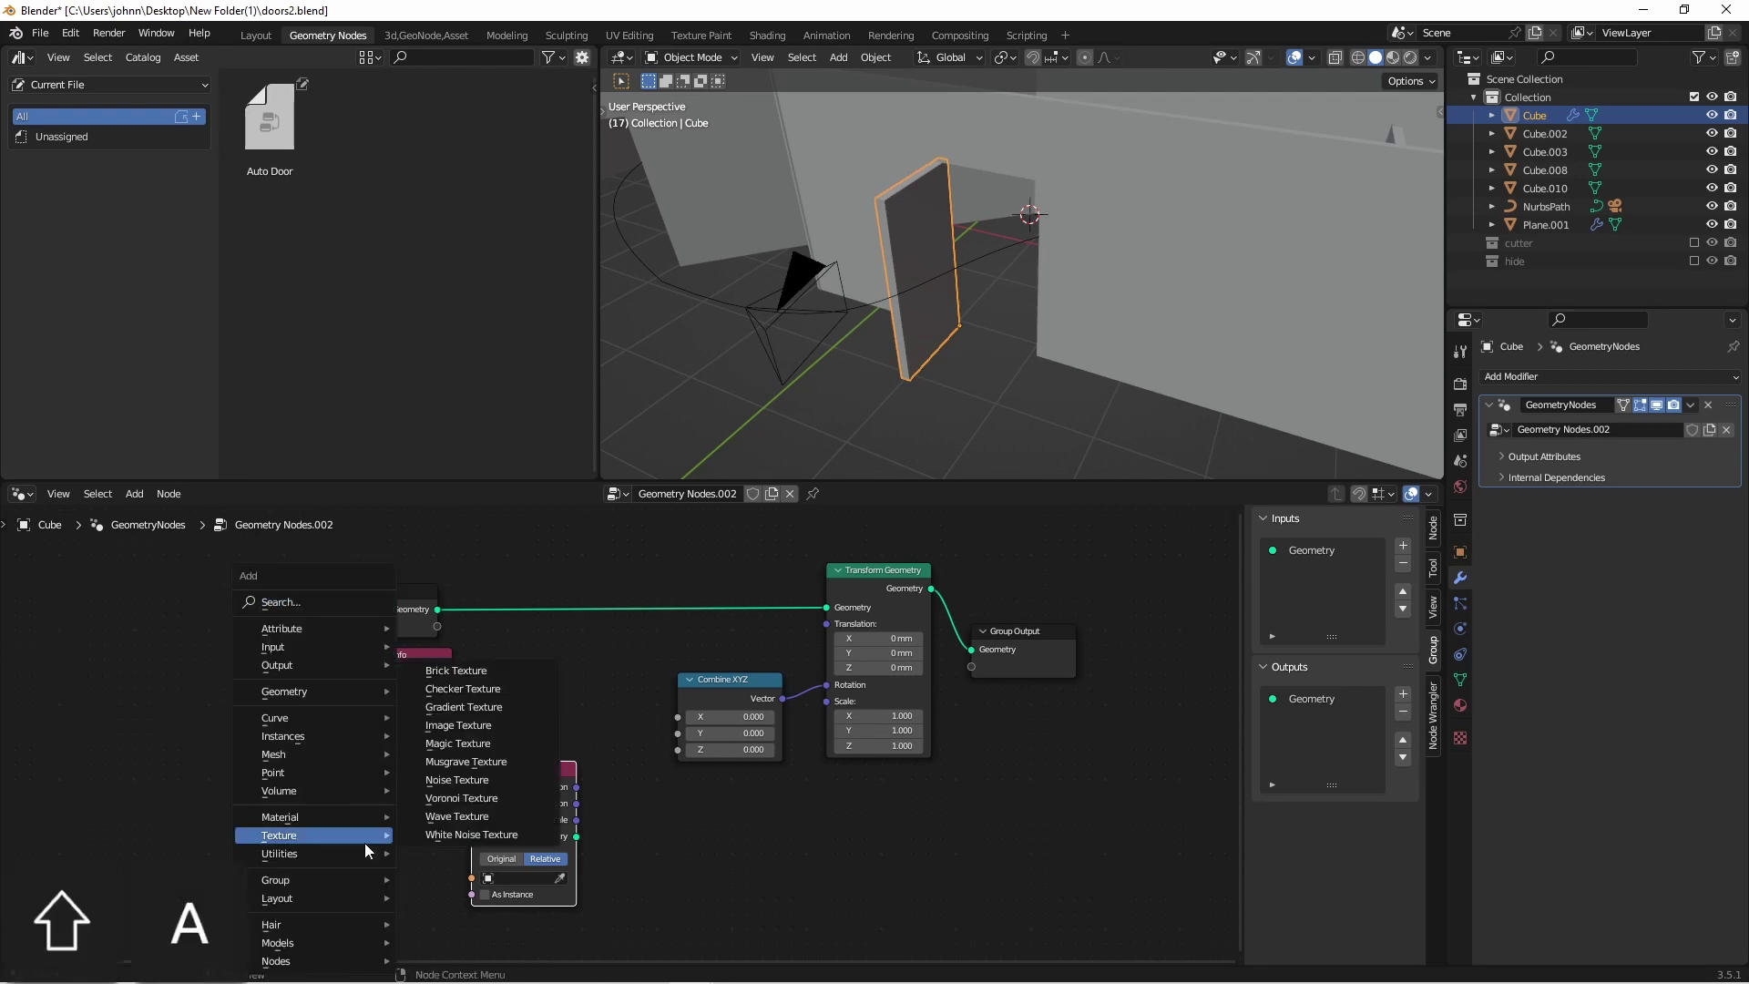
{"action": "left_click", "coordinate": [335, 603]}
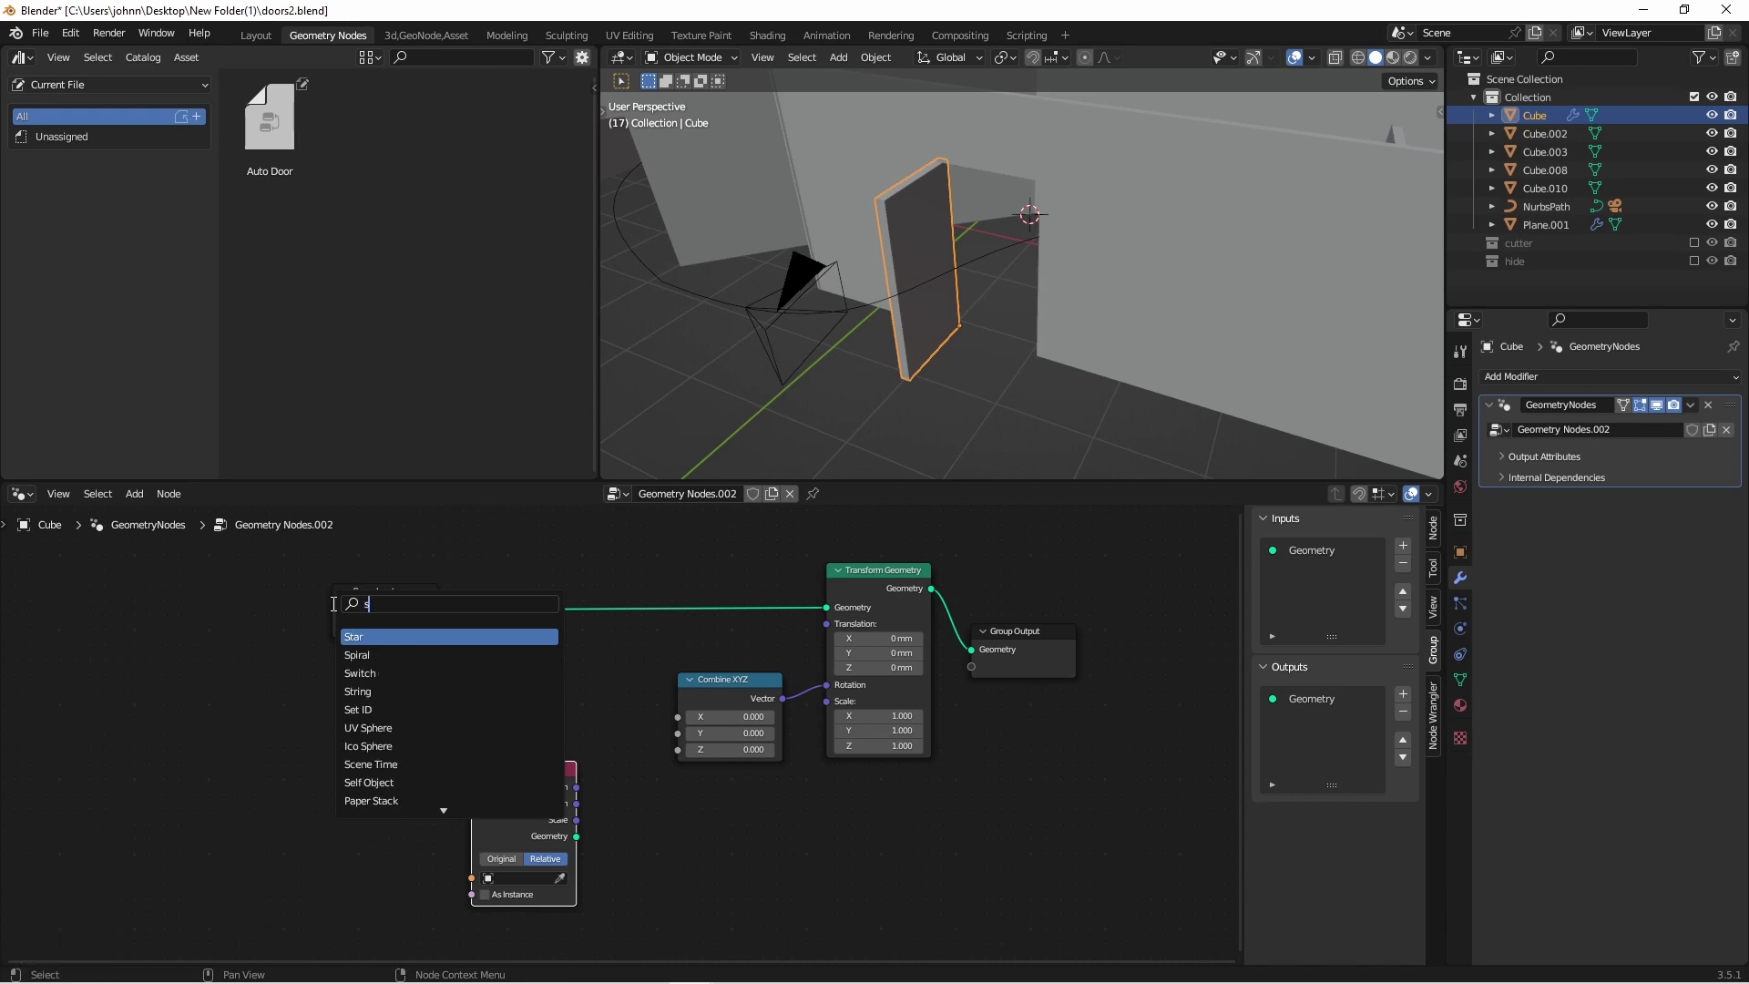
{"action": "key", "text": "Escape"}
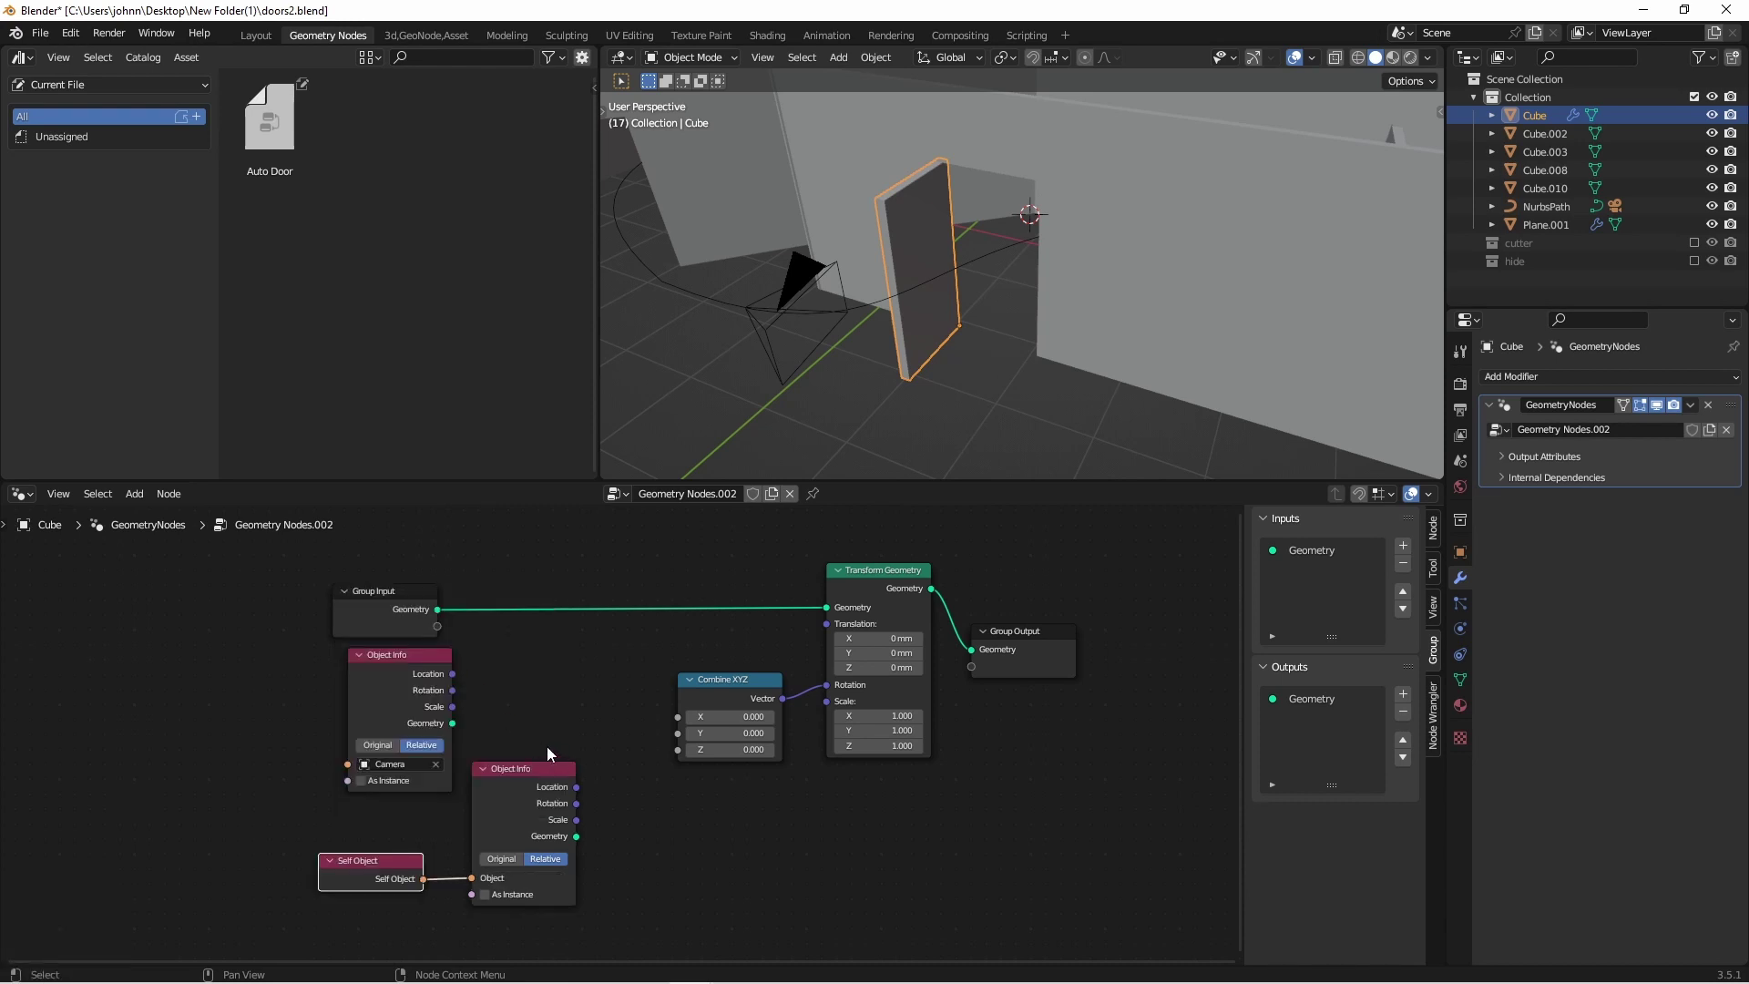
Add a Vector Math Distance node fed by both Object Info locations and connect its value to the Z input of Combine XYZ.
{"action": "left_click_drag", "start_coordinate": [452, 673], "coordinate": [577, 705]}
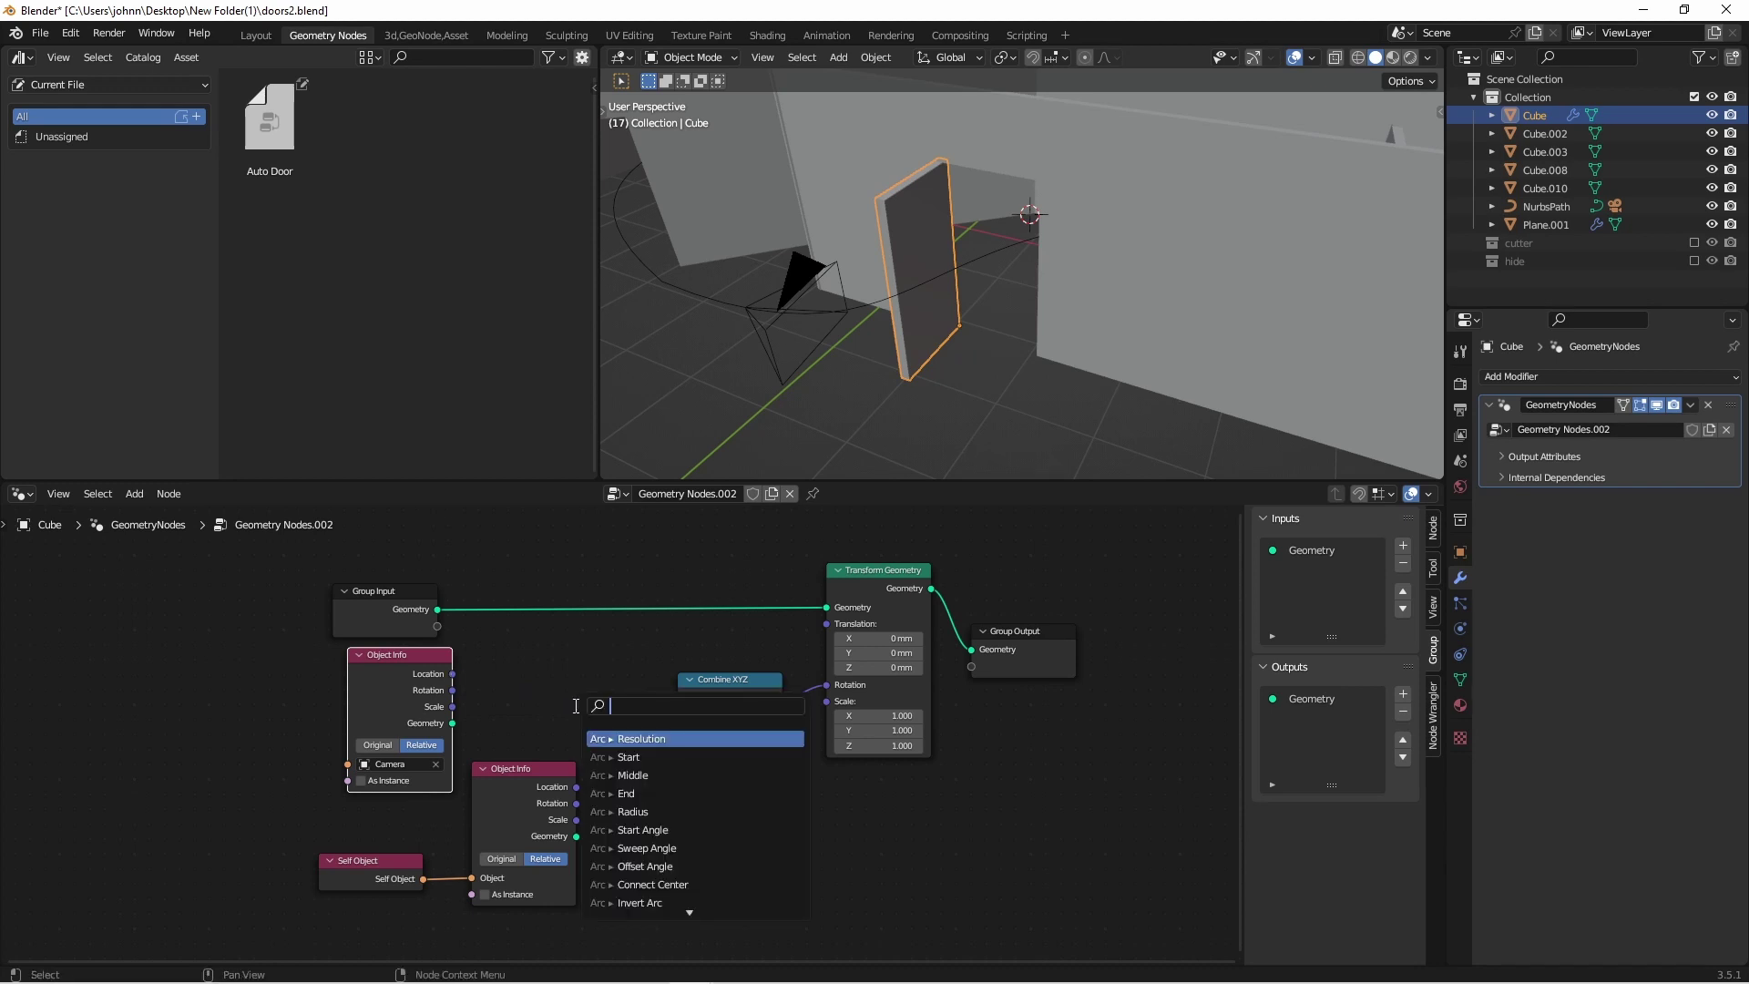
{"action": "type", "text": "ditan"}
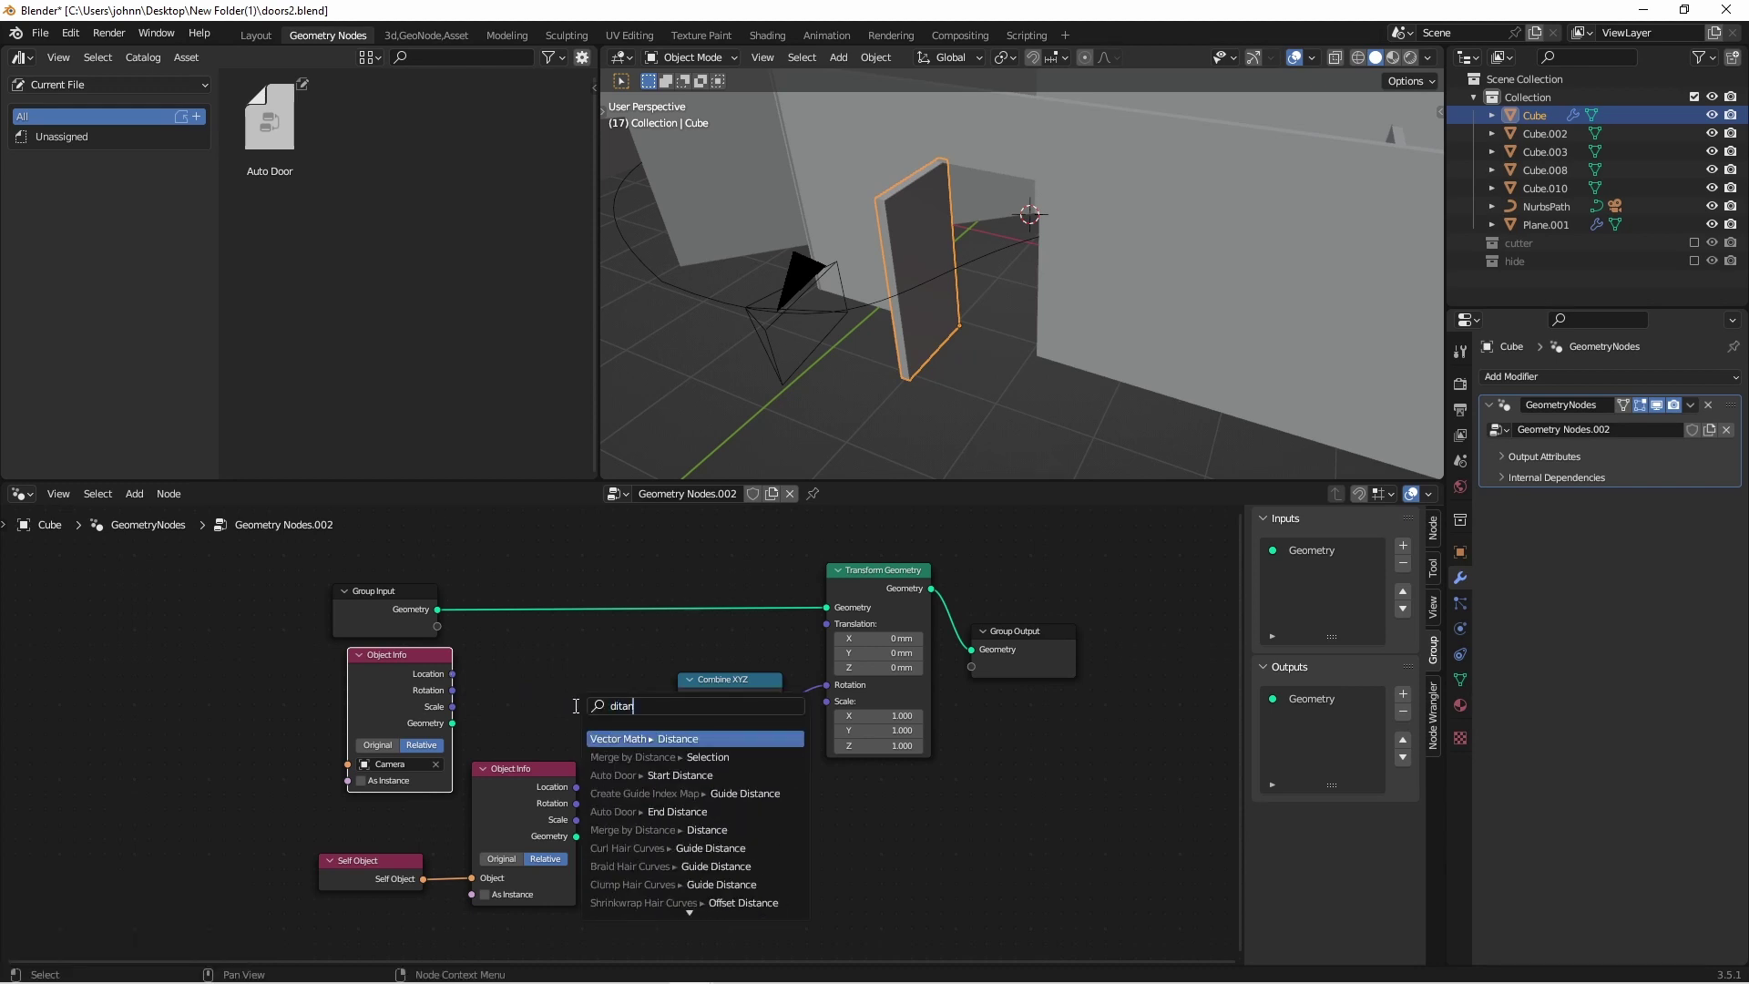
{"action": "key", "text": "Return"}
{"action": "left_click_drag", "start_coordinate": [575, 793], "coordinate": [534, 734]}
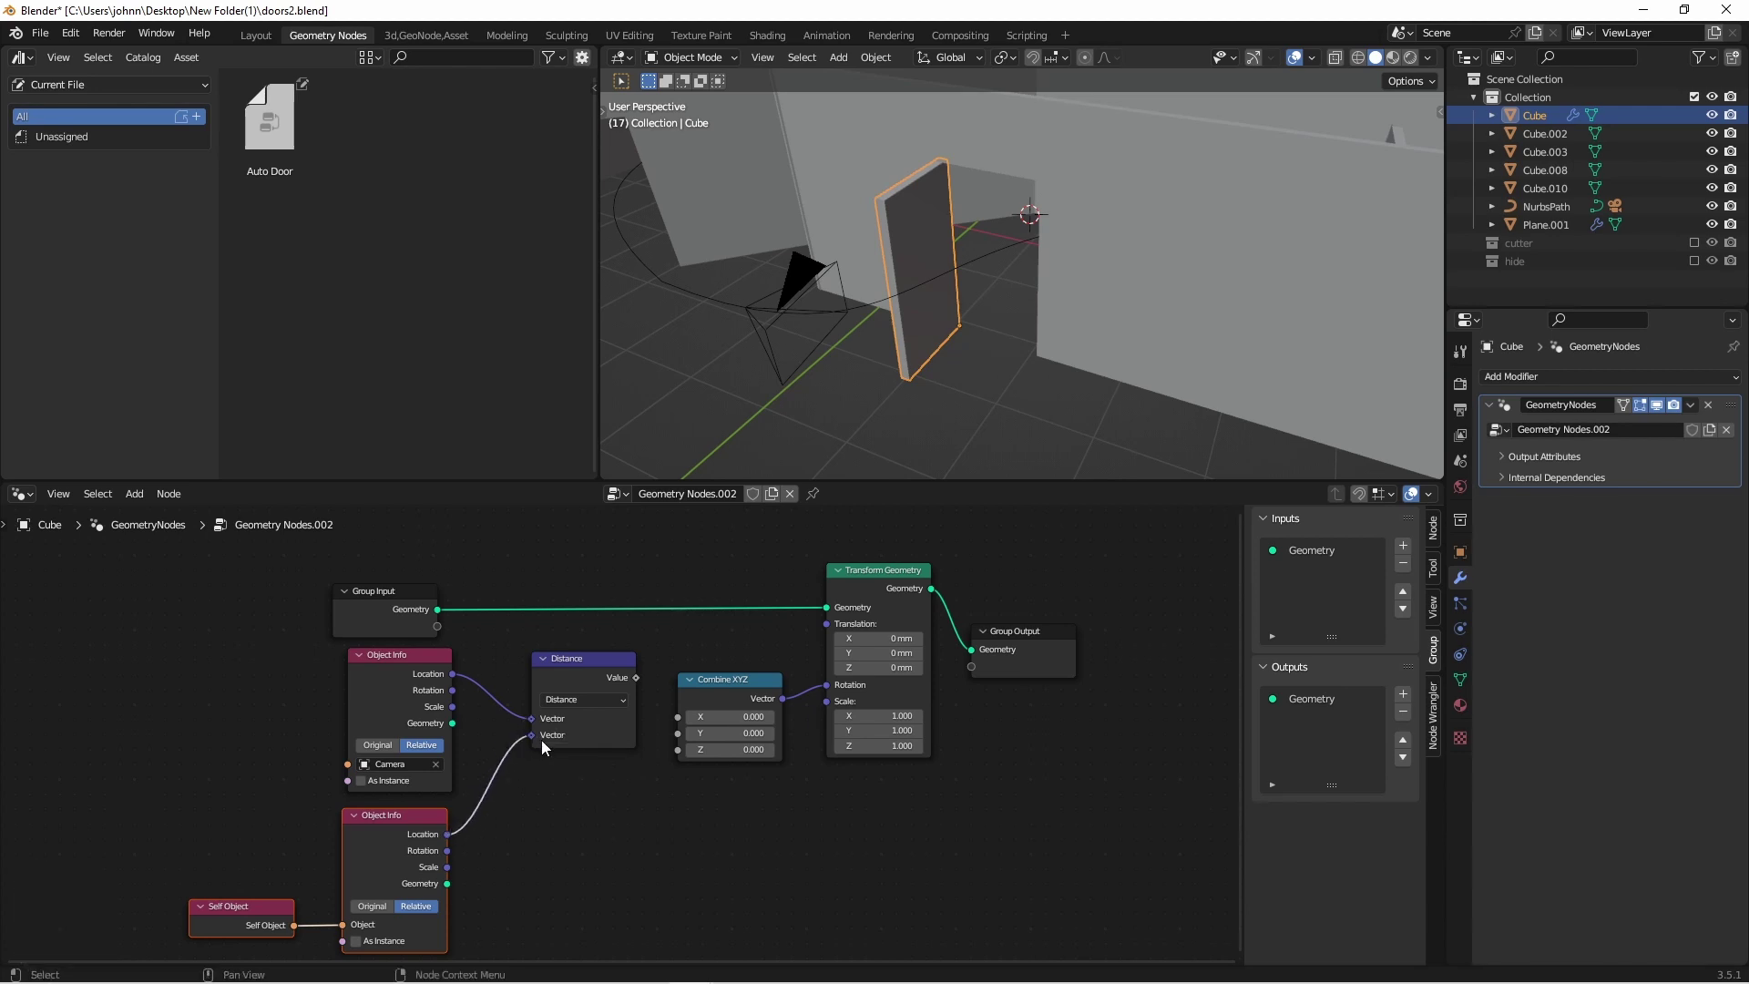
{"action": "left_click_drag", "start_coordinate": [609, 686], "coordinate": [673, 755]}
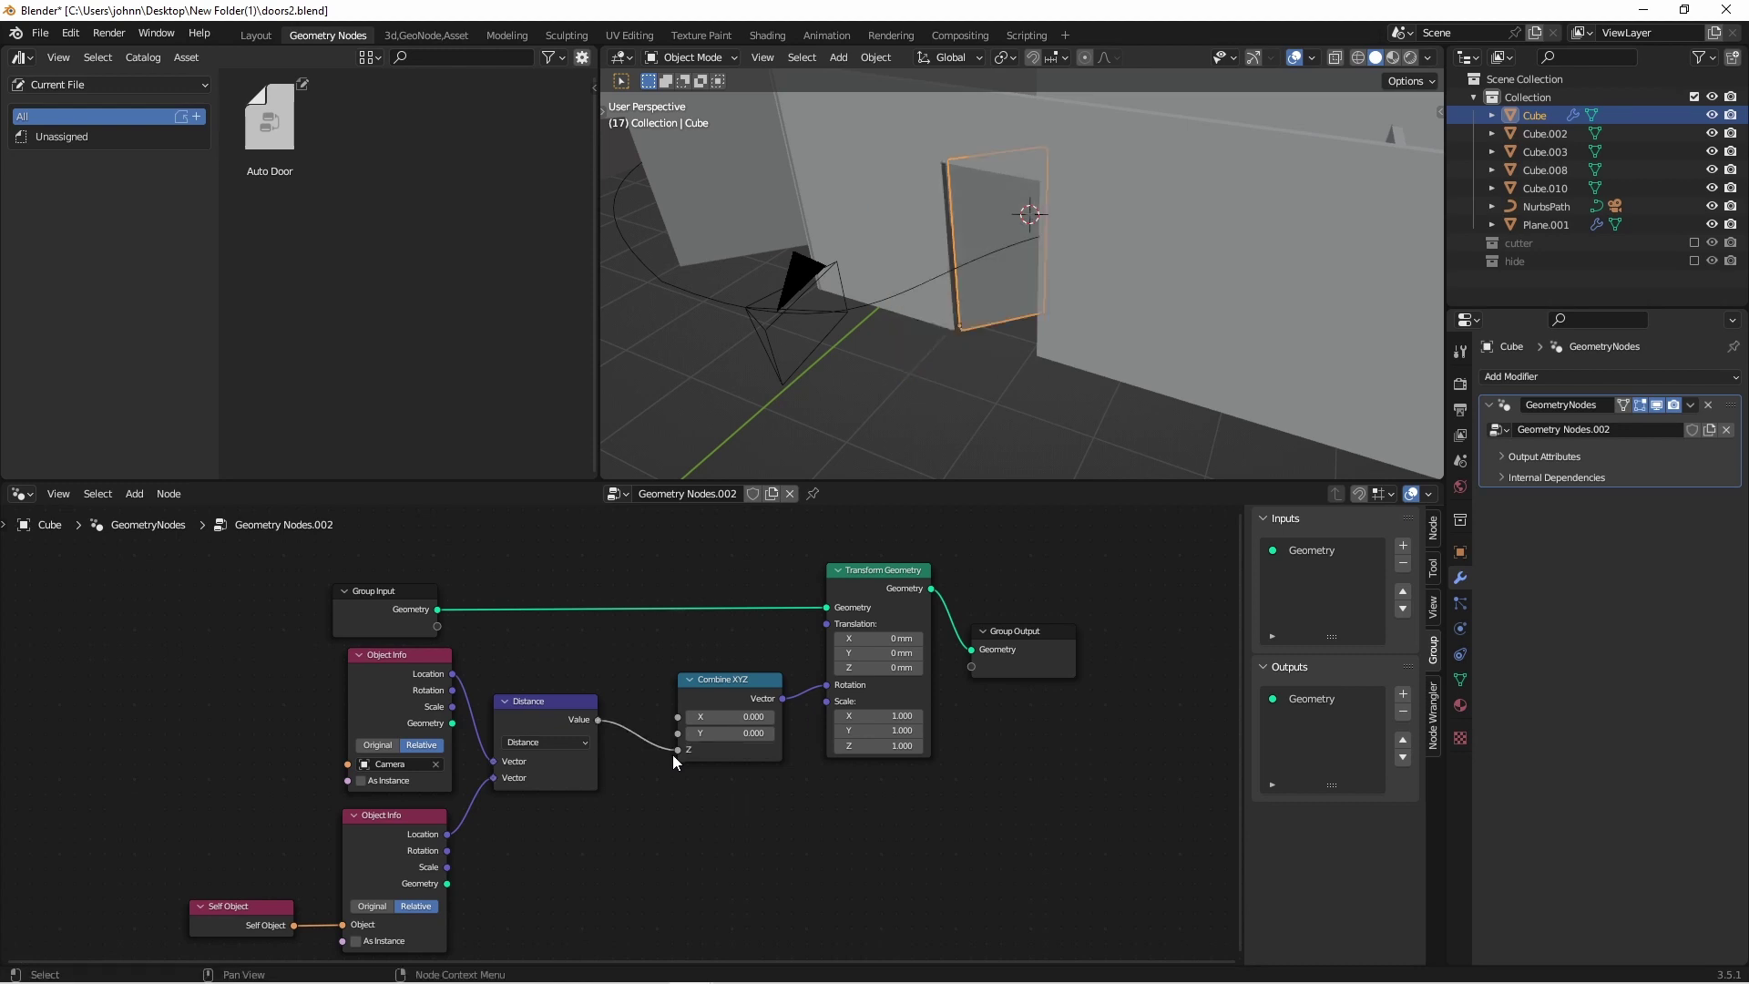
Play the animation from the first frame in top view to check how the door rotates as the camera moves.
{"action": "key", "text": "grave"}
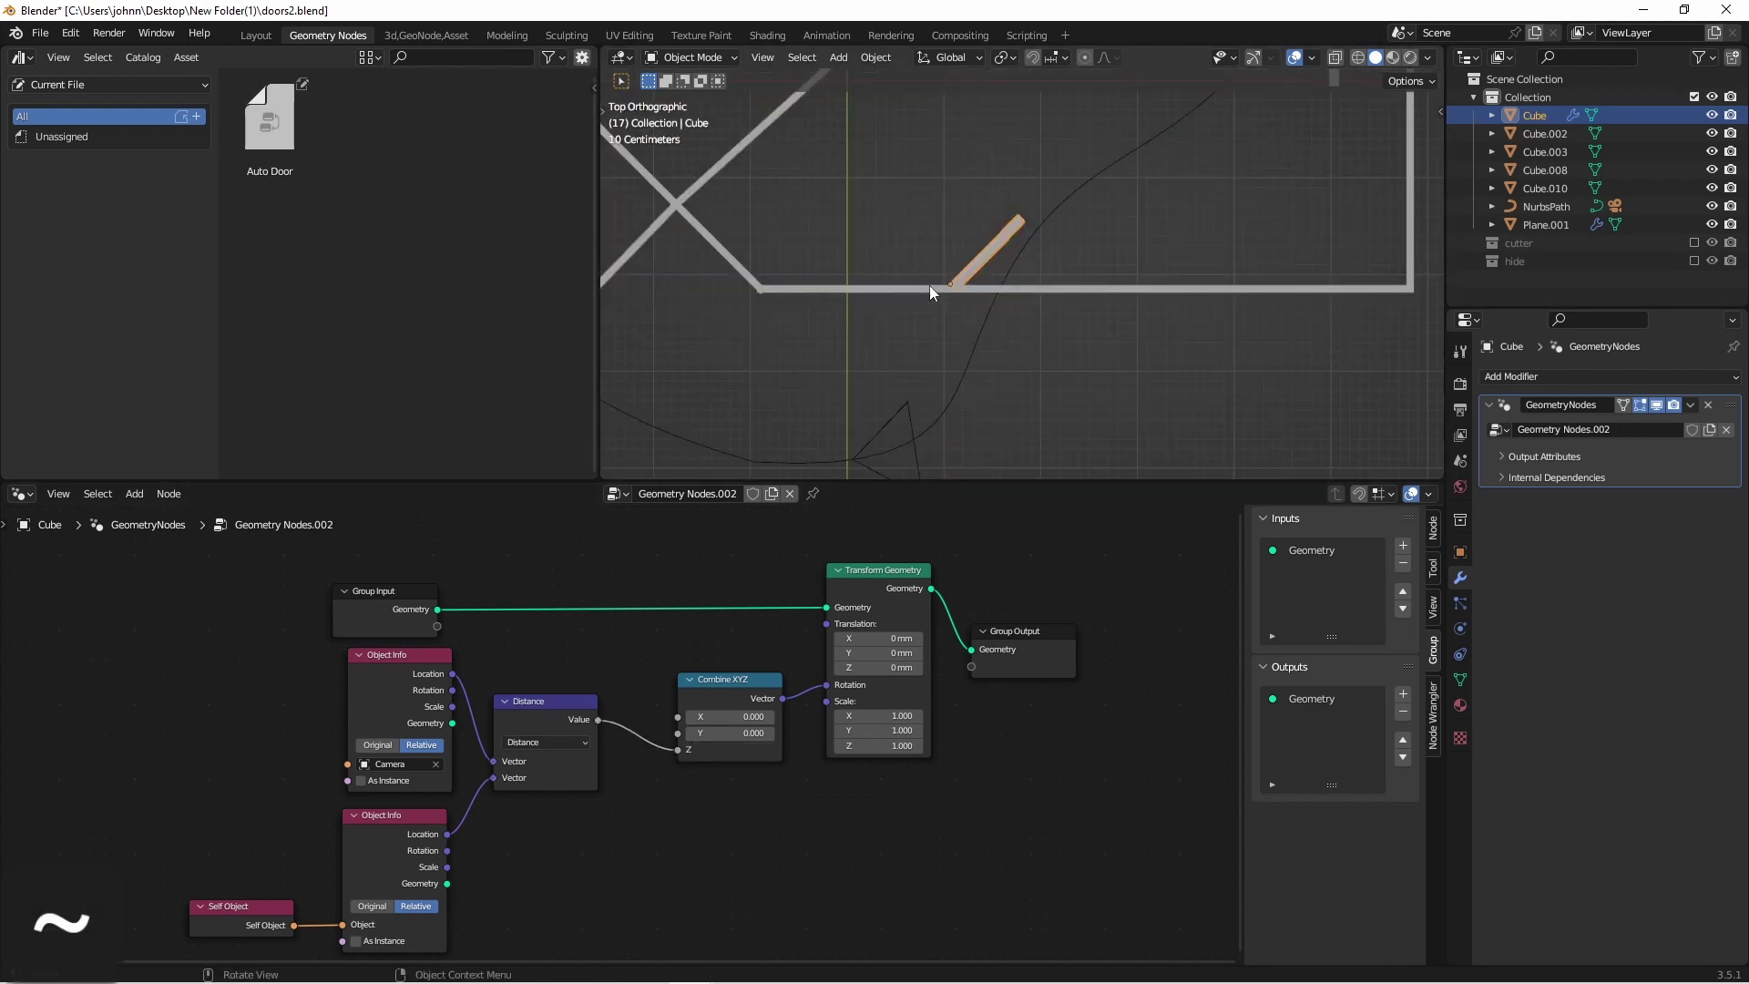
{"action": "key", "text": "shift+Left"}
{"action": "key", "text": "space"}
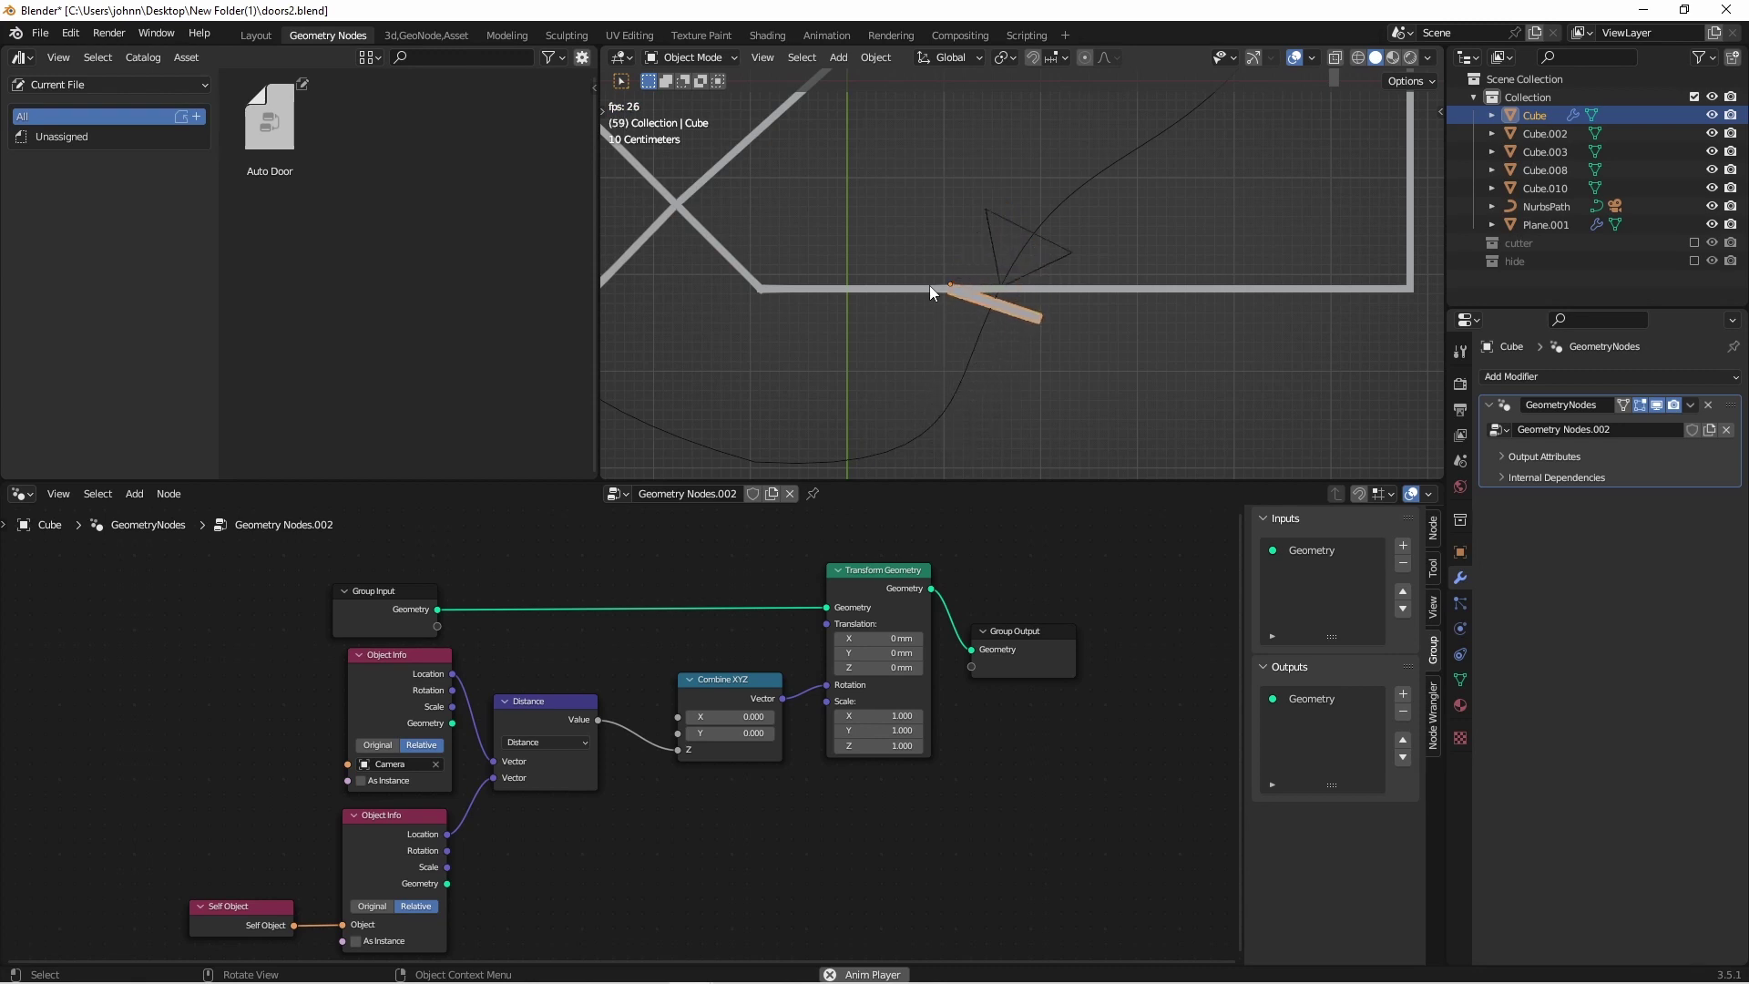
{"action": "key", "text": "space"}
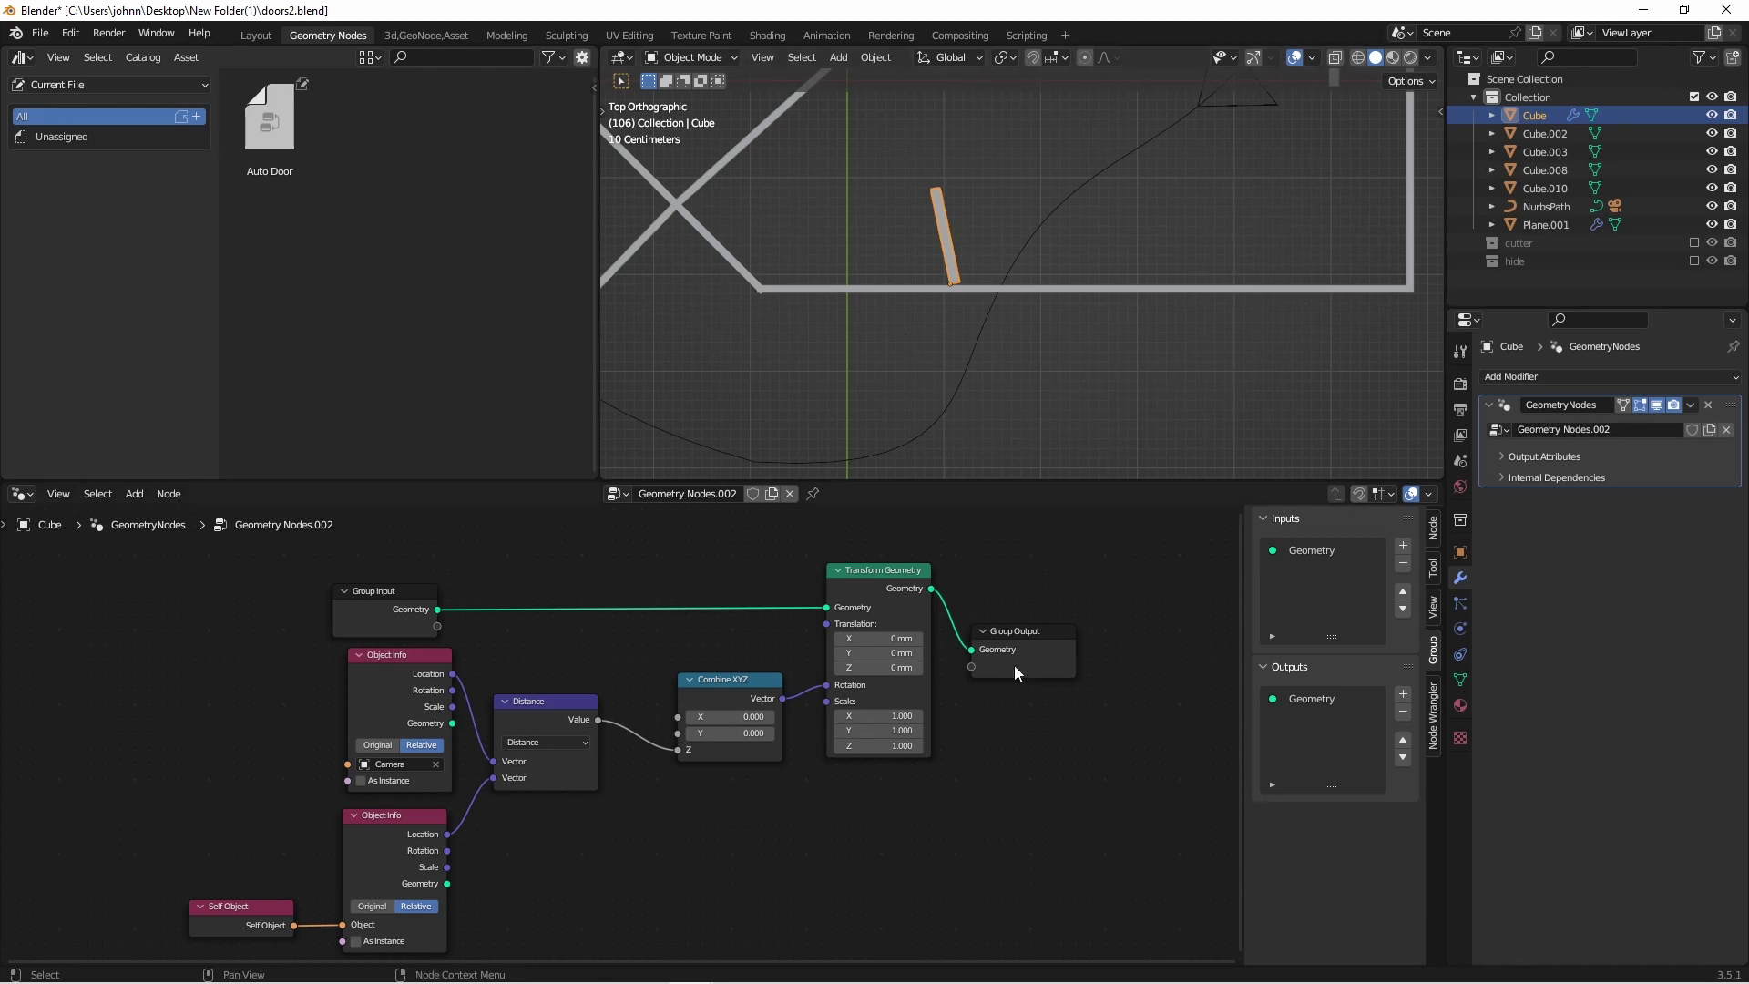
Move Combine XYZ, Transform Geometry and Group Output away from the Distance node to make room, and nudge the Distance node.
{"action": "left_click_drag", "start_coordinate": [1091, 807], "coordinate": [671, 558]}
{"action": "key", "text": "g"}
{"action": "left_click", "coordinate": [818, 588]}
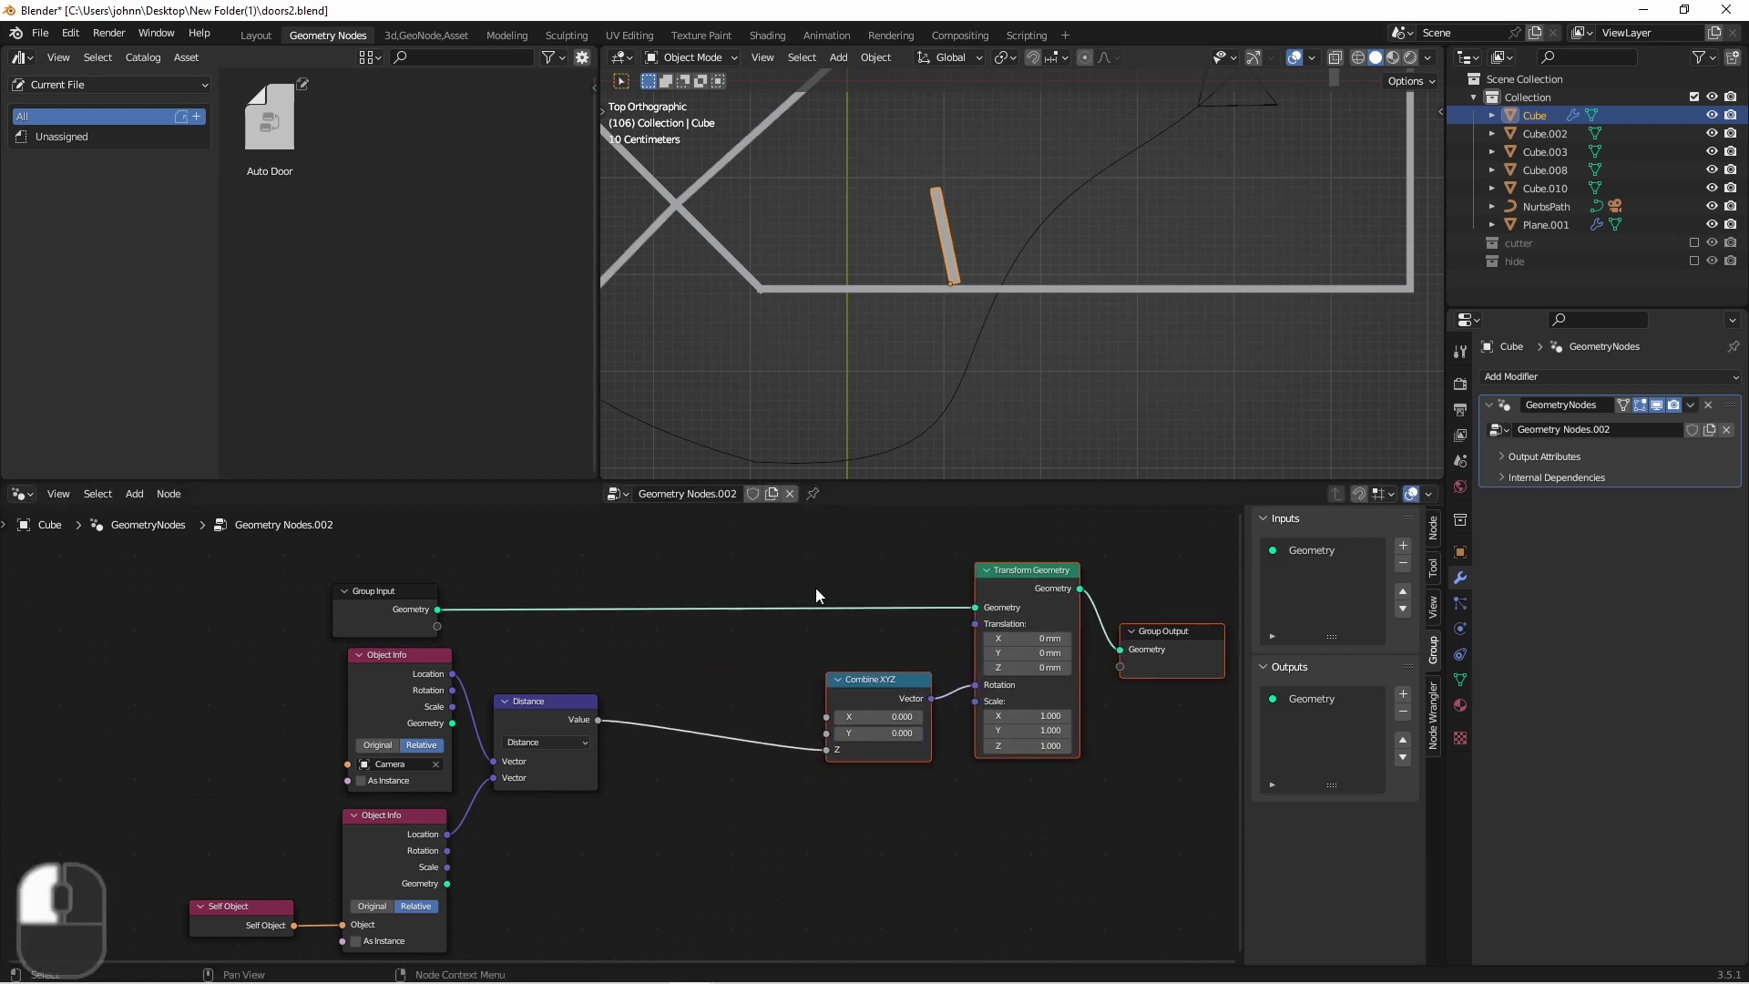
{"action": "left_click_drag", "start_coordinate": [539, 712], "coordinate": [534, 721]}
{"action": "mouse_move", "coordinate": [595, 732]}
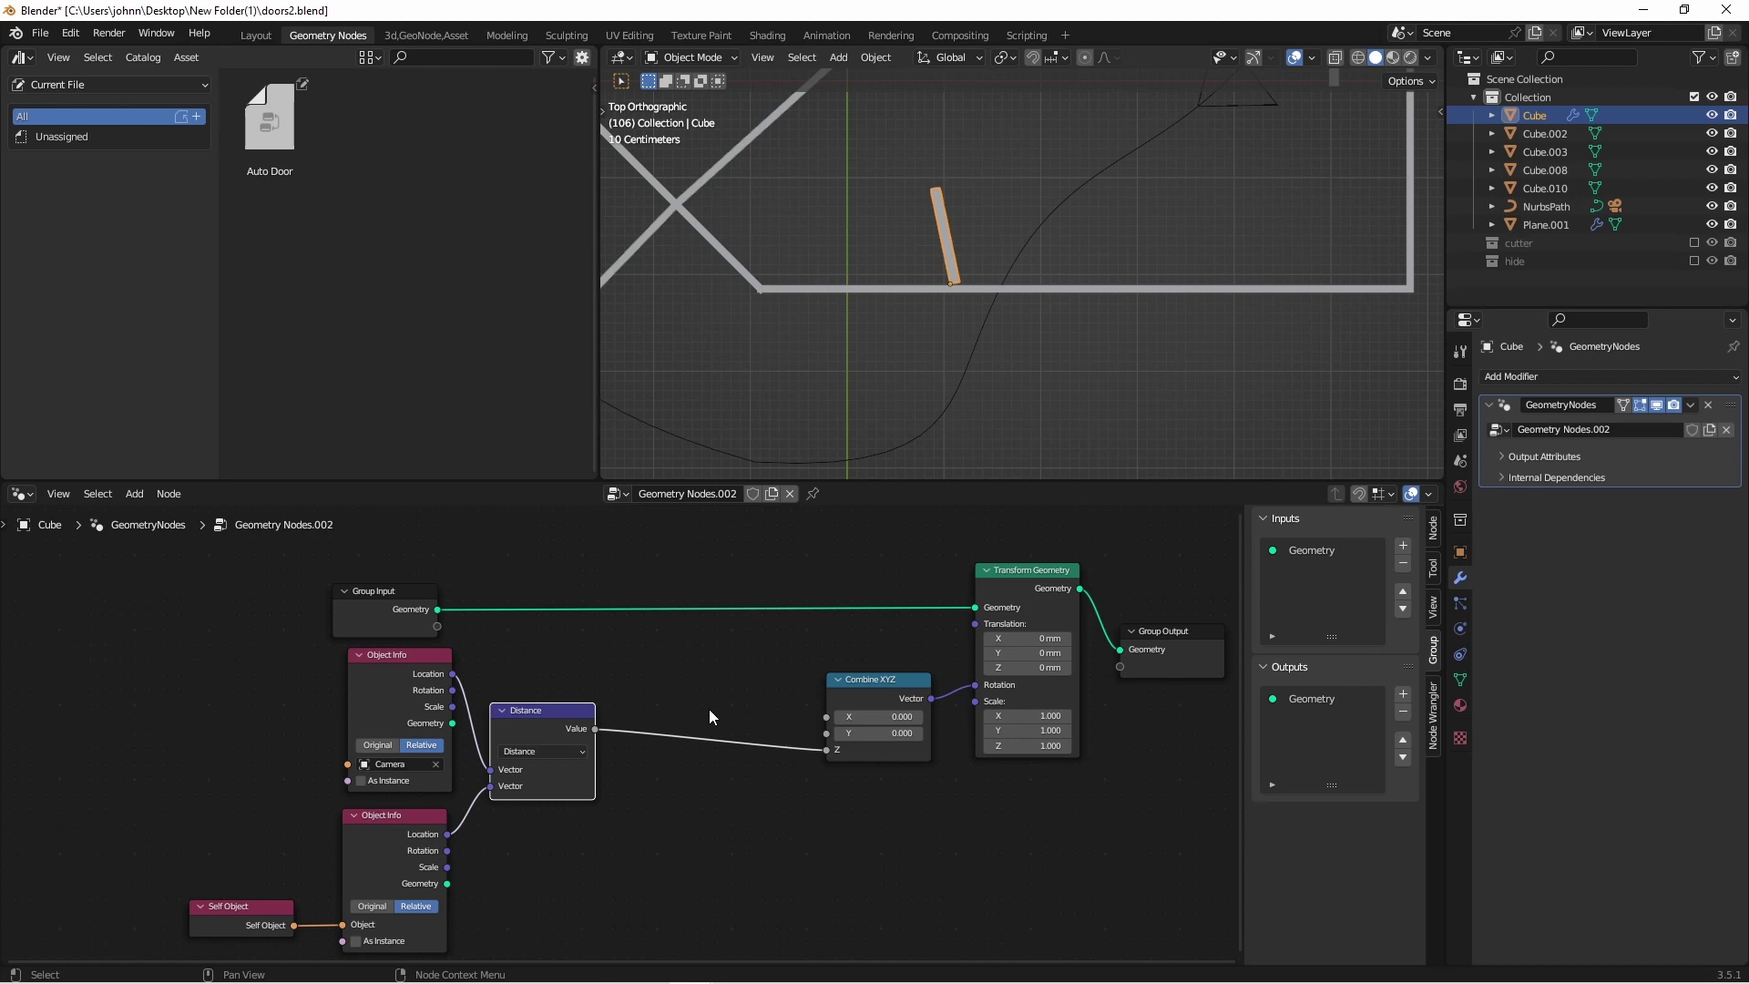
Insert a Clamp node on the link between Distance and the Z input of Combine XYZ.
{"action": "key", "text": "shift+a"}
{"action": "type", "text": "clamp"}
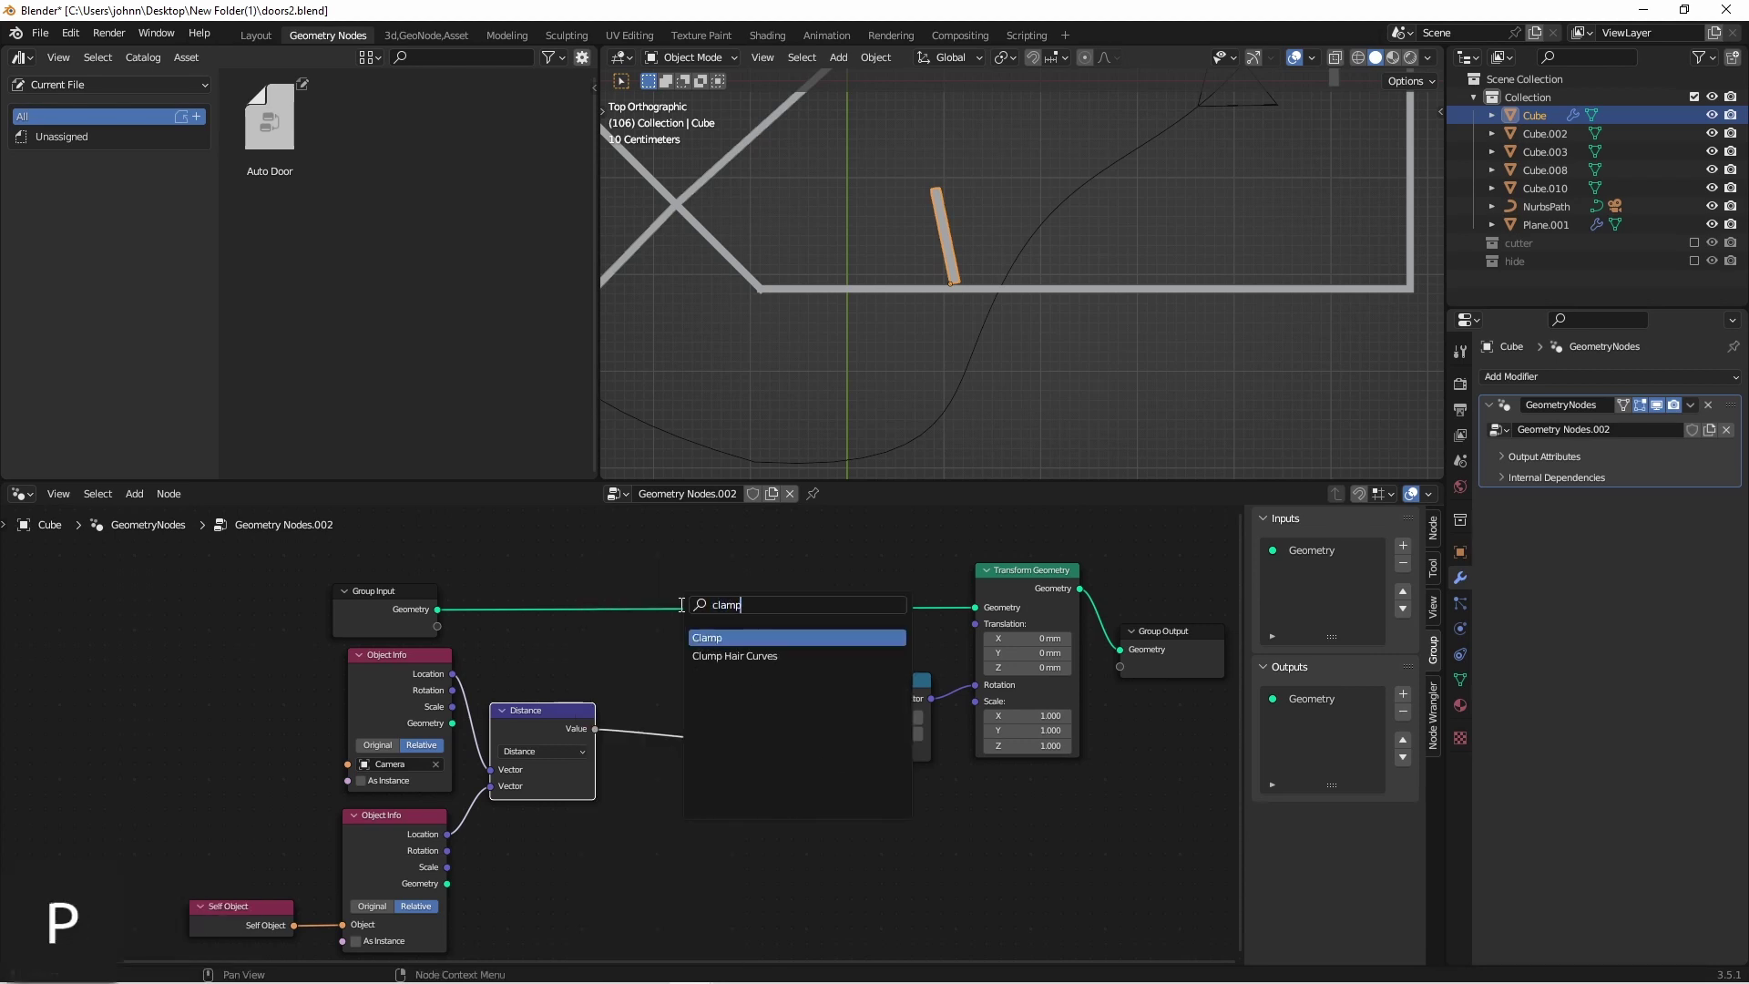
{"action": "key", "text": "Return"}
{"action": "left_click", "coordinate": [660, 697]}
Set the Clamp node's Max value to 2.
{"action": "scroll", "coordinate": [728, 792], "scroll_direction": "up", "scroll_amount": 1}
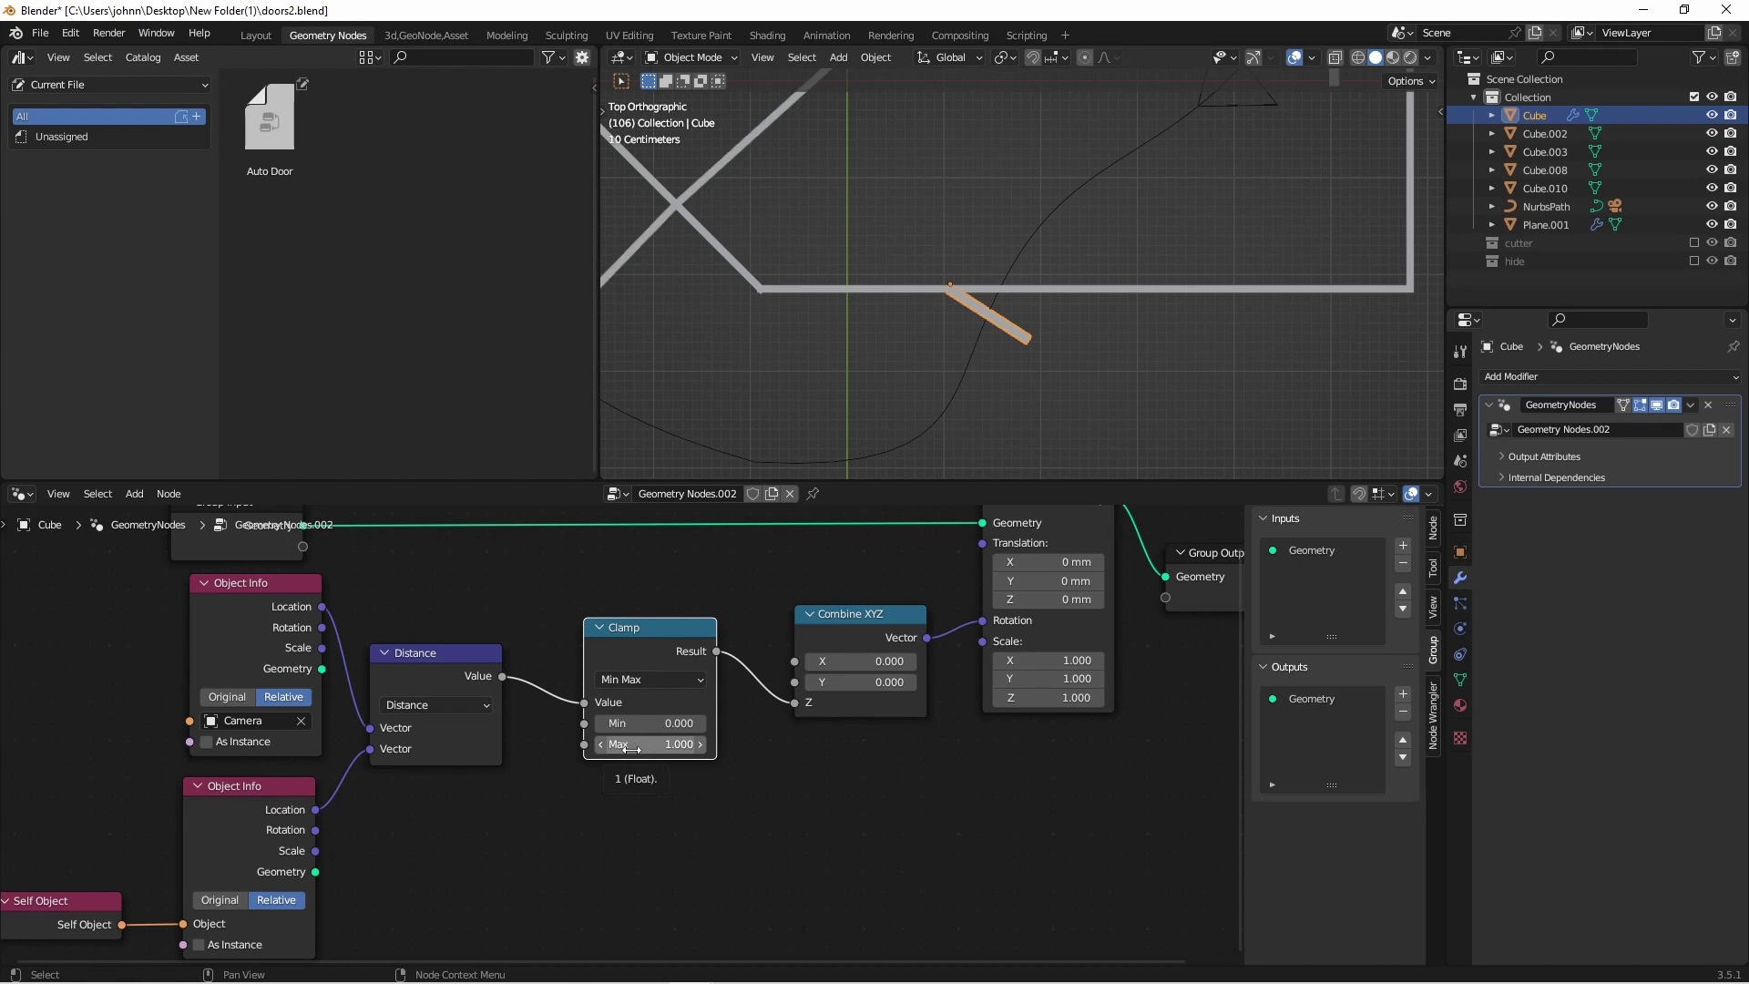
{"action": "left_click", "coordinate": [635, 746]}
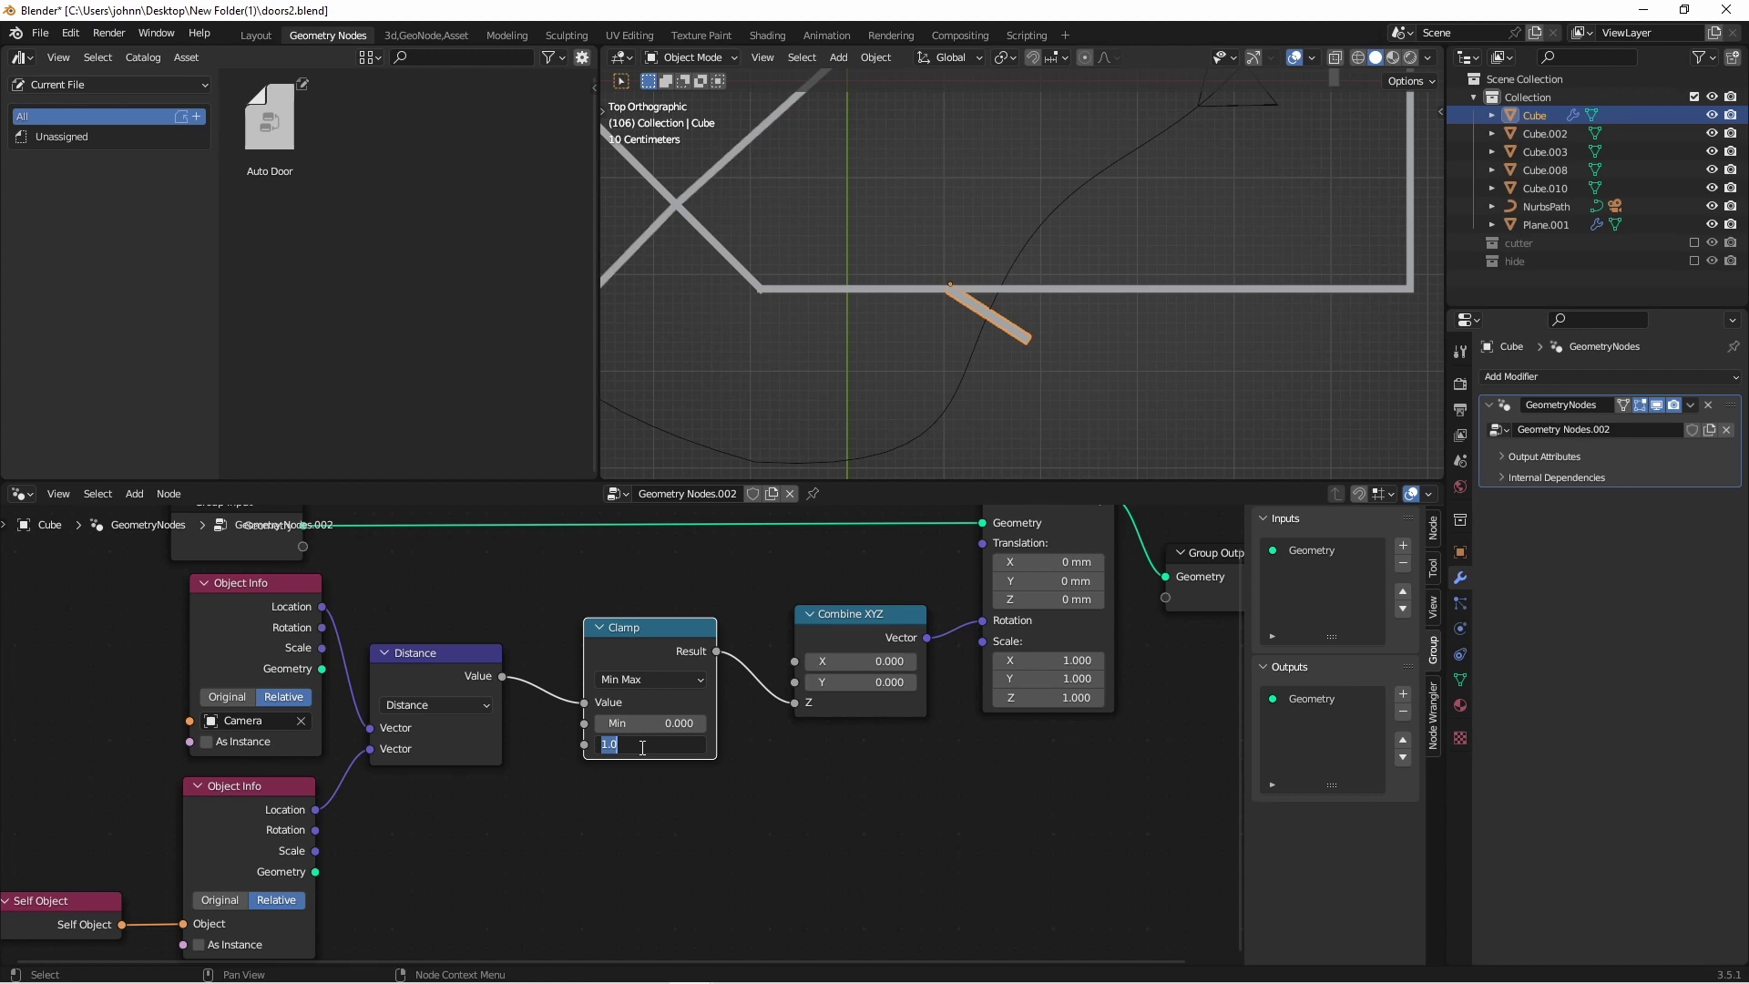
{"action": "type", "text": "2"}
{"action": "key", "text": "Return"}
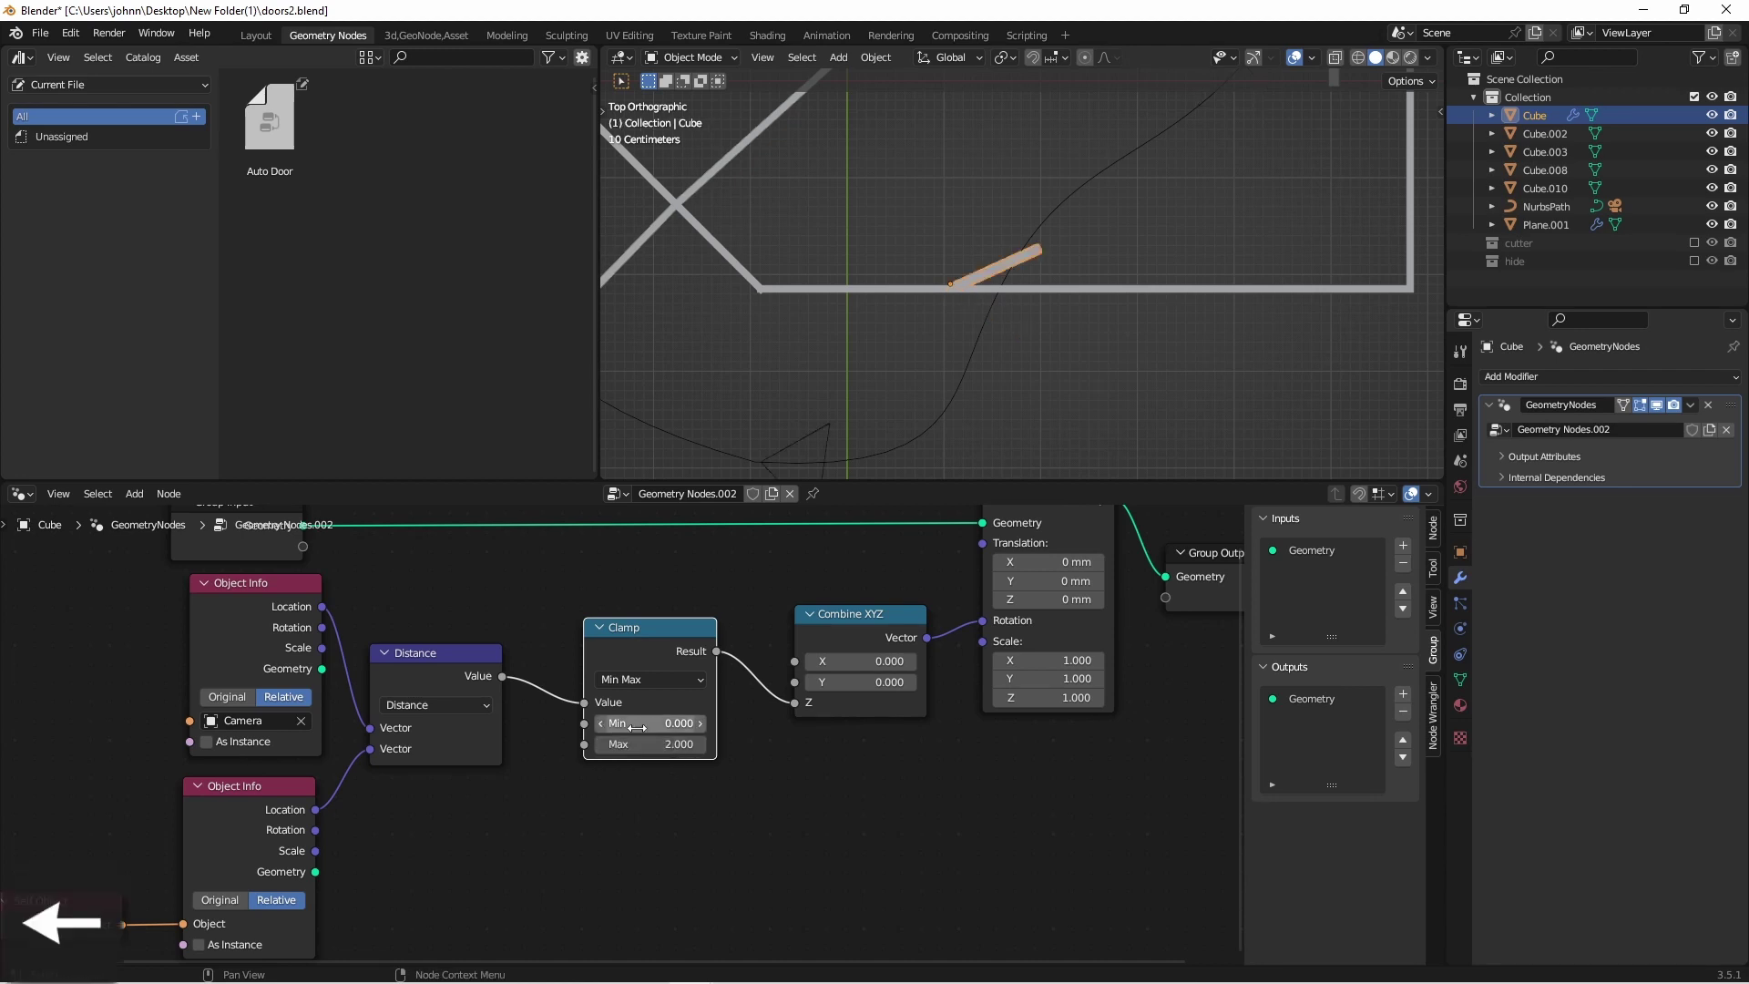
Play the animation to check how the door rotates with the clamped distance, and return to the first frame.
{"action": "key", "text": "space"}
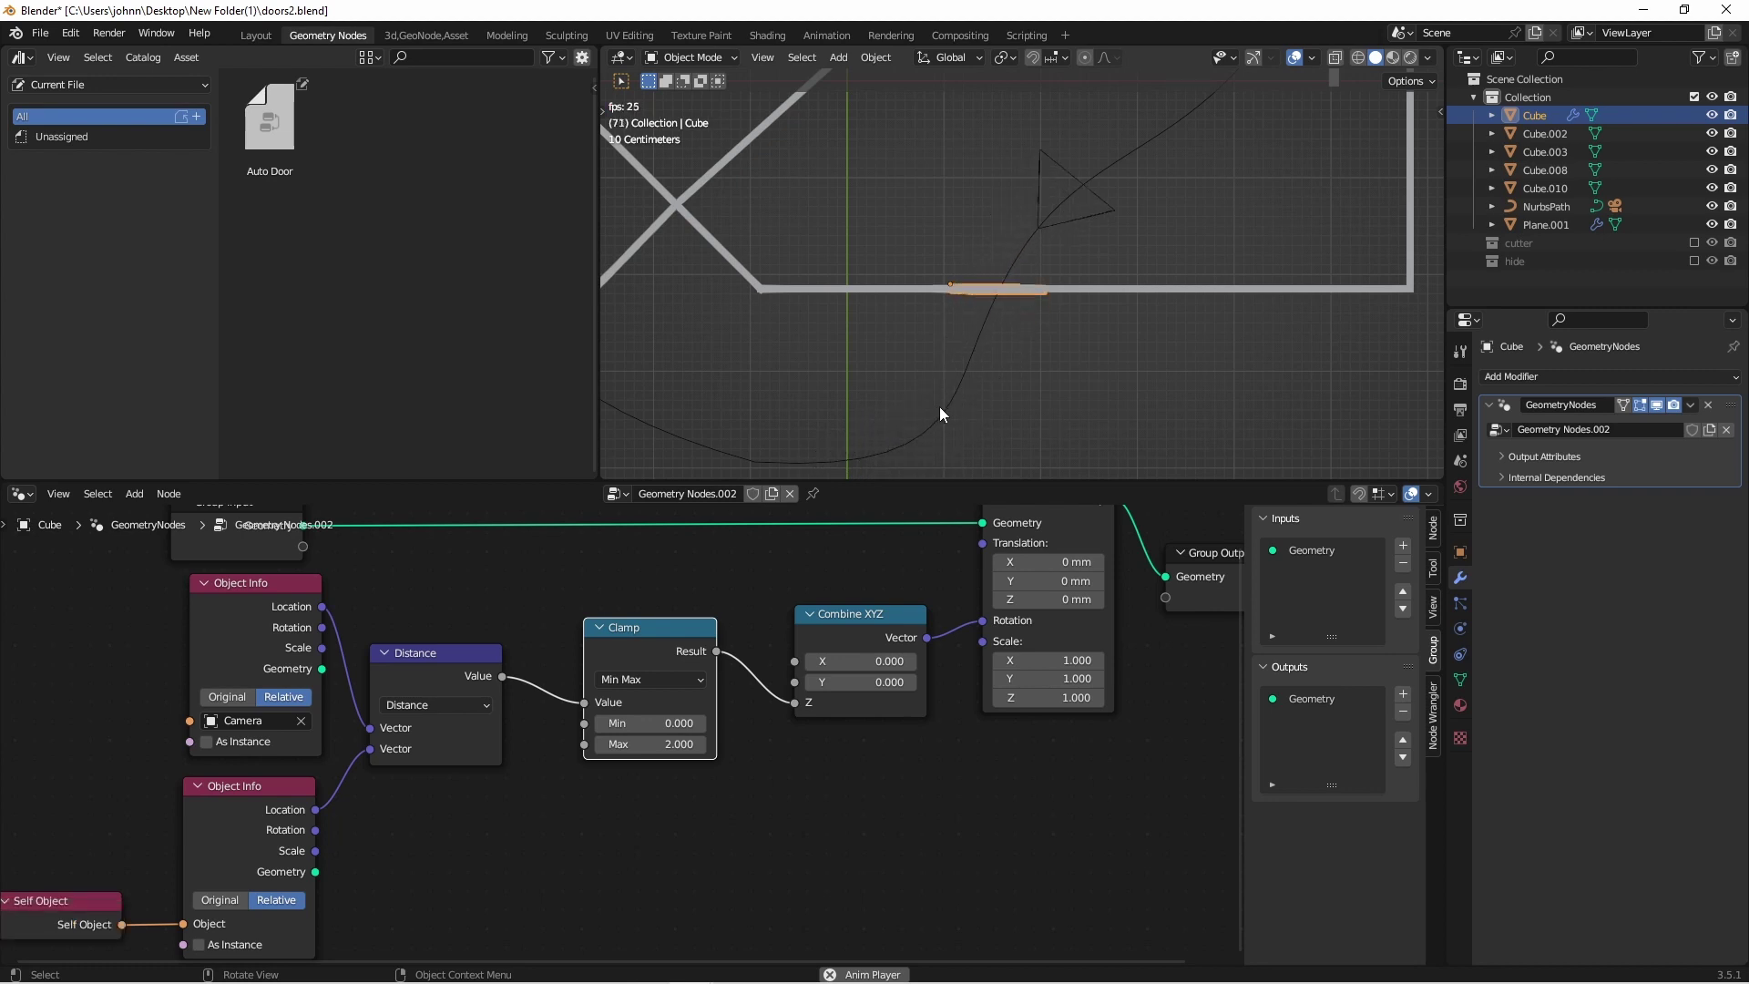
{"action": "key", "text": "space"}
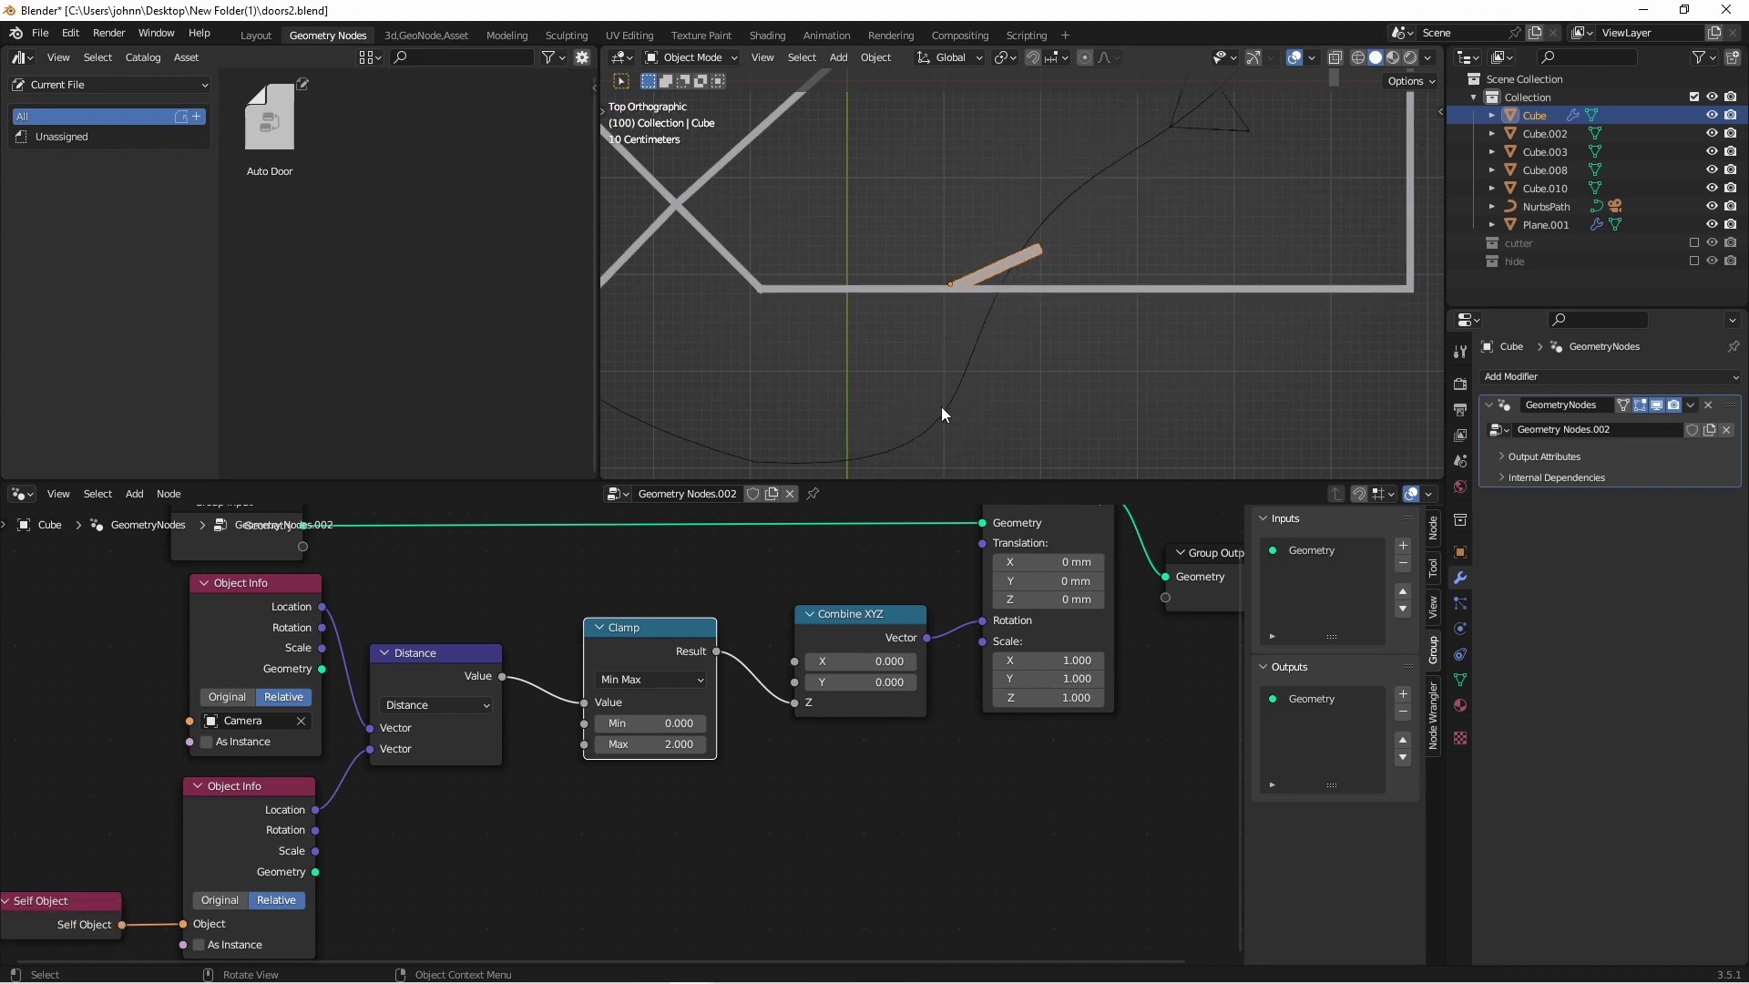
{"action": "key", "text": "shift+Left"}
Make room before Combine XYZ and insert a Map Range node on the link between Clamp and its Z input.
{"action": "scroll", "coordinate": [1103, 740], "scroll_direction": "down", "scroll_amount": 3}
{"action": "middle_click_drag", "start_coordinate": [1036, 779], "coordinate": [771, 659], "text": "shift"}
{"action": "scroll", "coordinate": [554, 763], "scroll_direction": "up", "scroll_amount": 2}
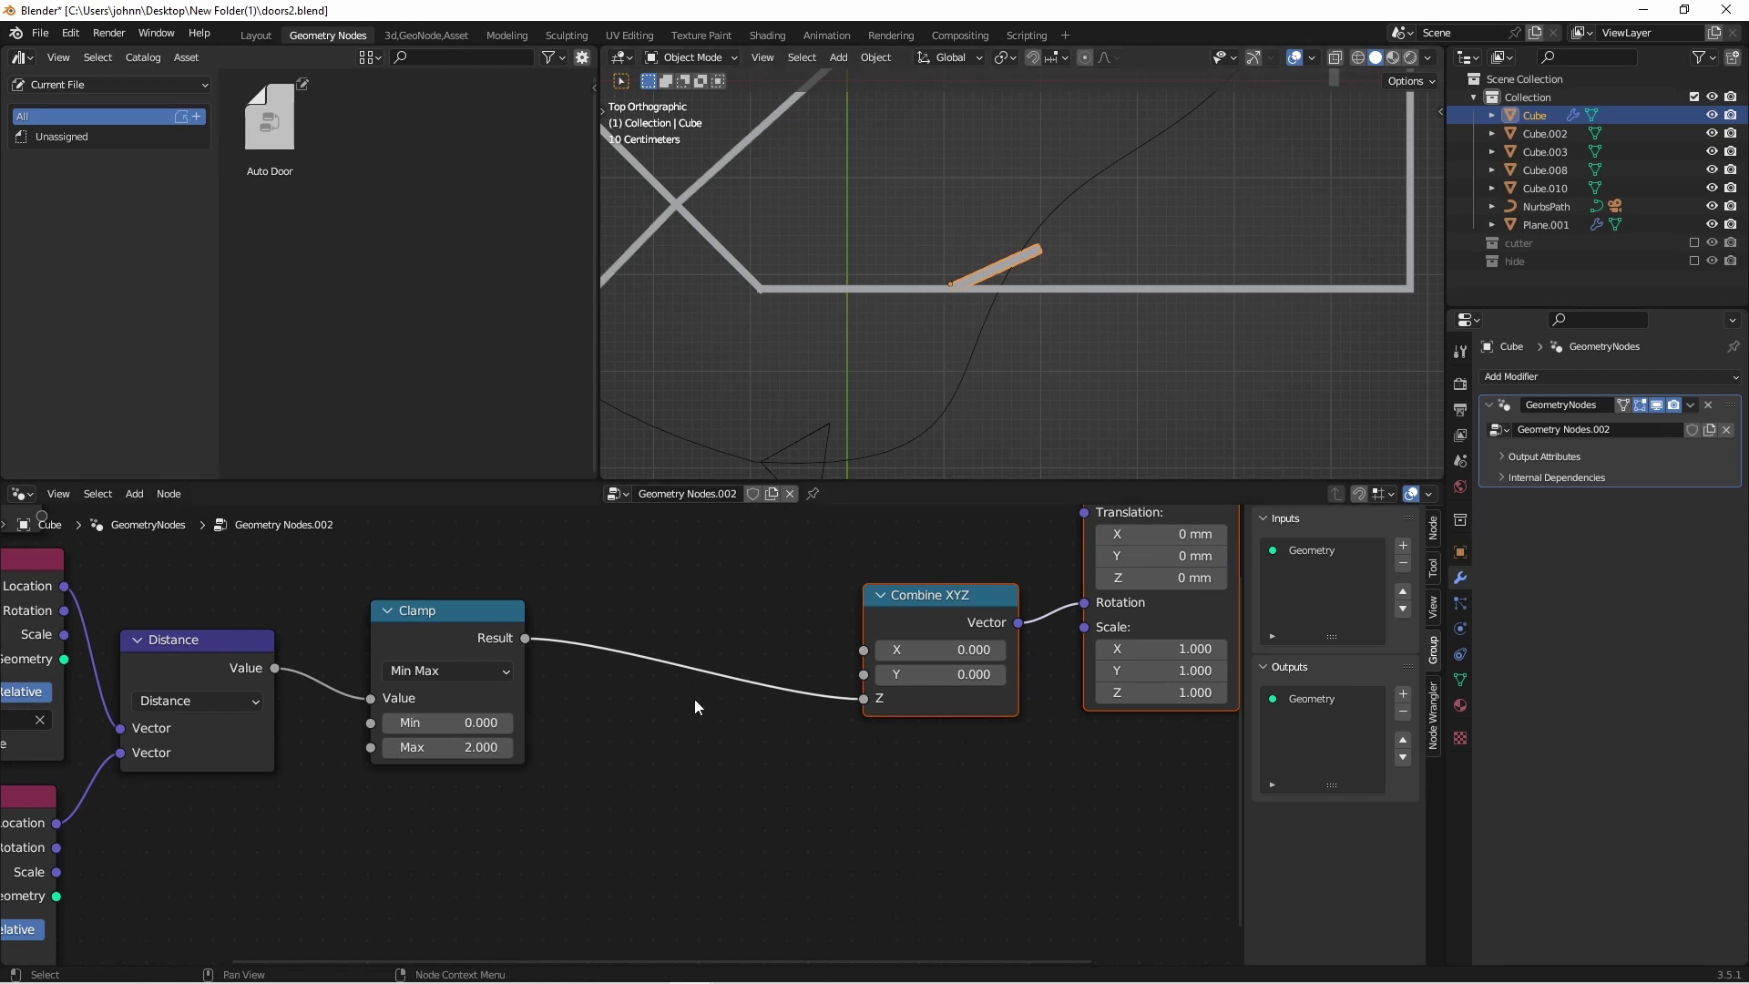
{"action": "key", "text": "shift+a"}
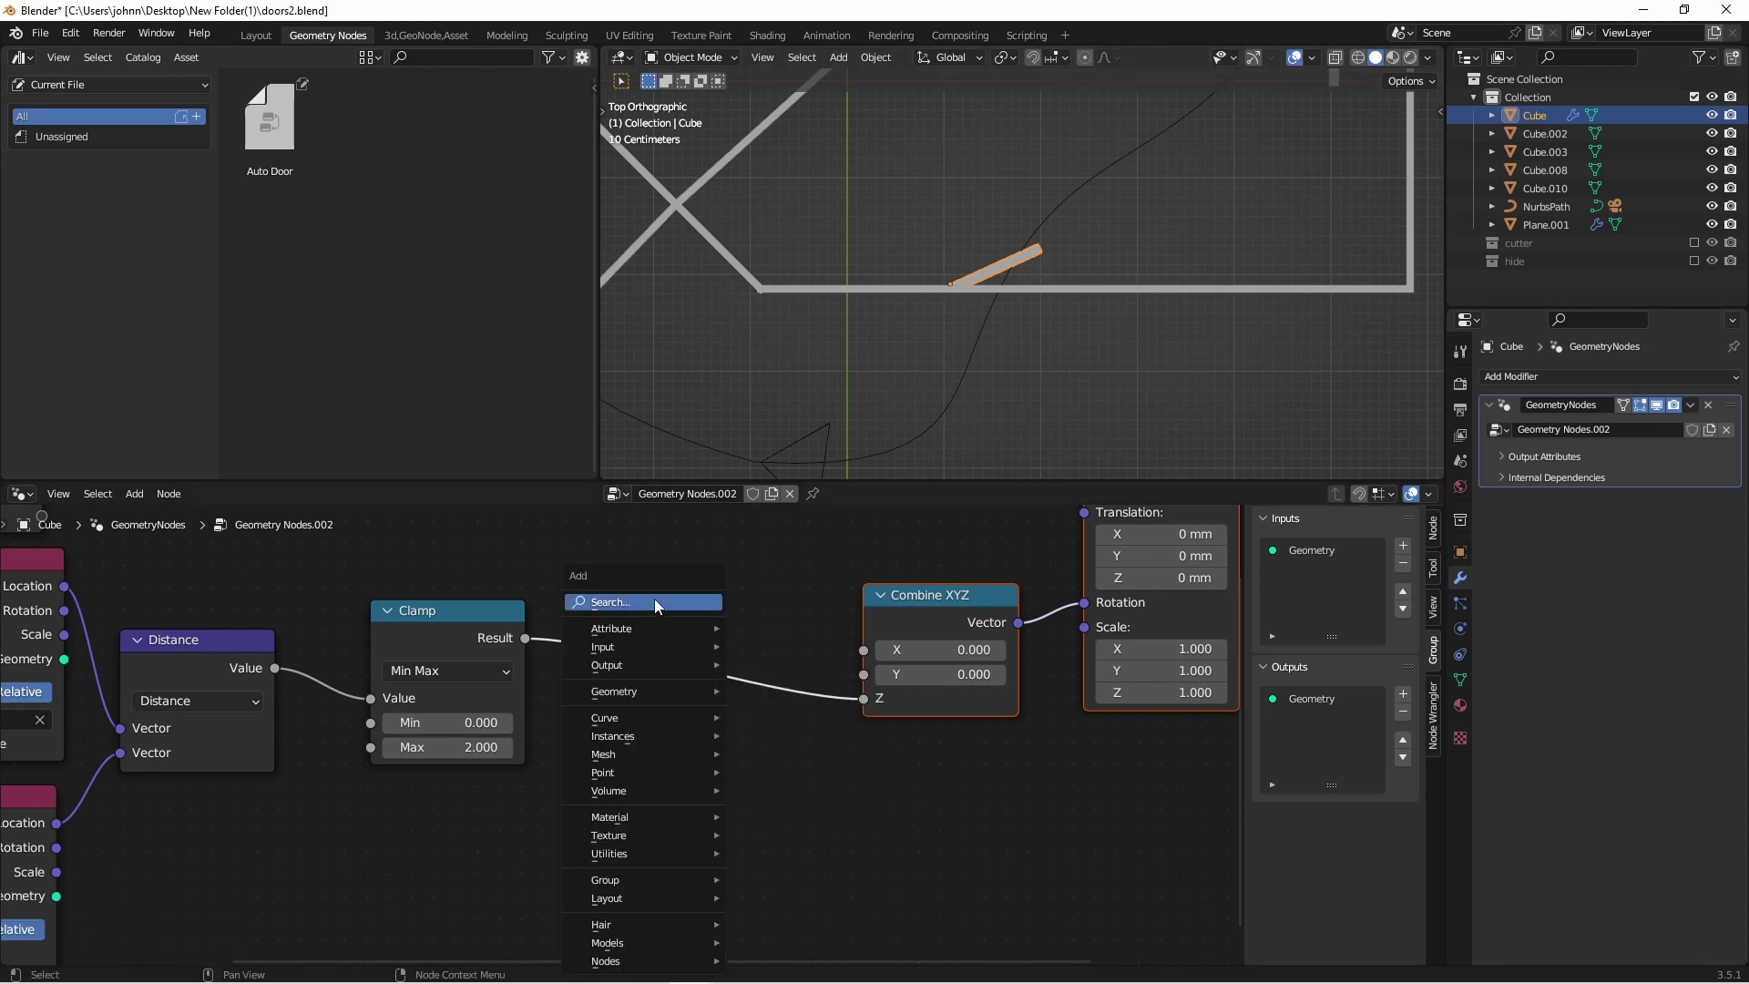
{"action": "left_click", "coordinate": [654, 599]}
{"action": "type", "text": "map range"}
{"action": "key", "text": "Return"}
{"action": "left_click", "coordinate": [692, 638]}
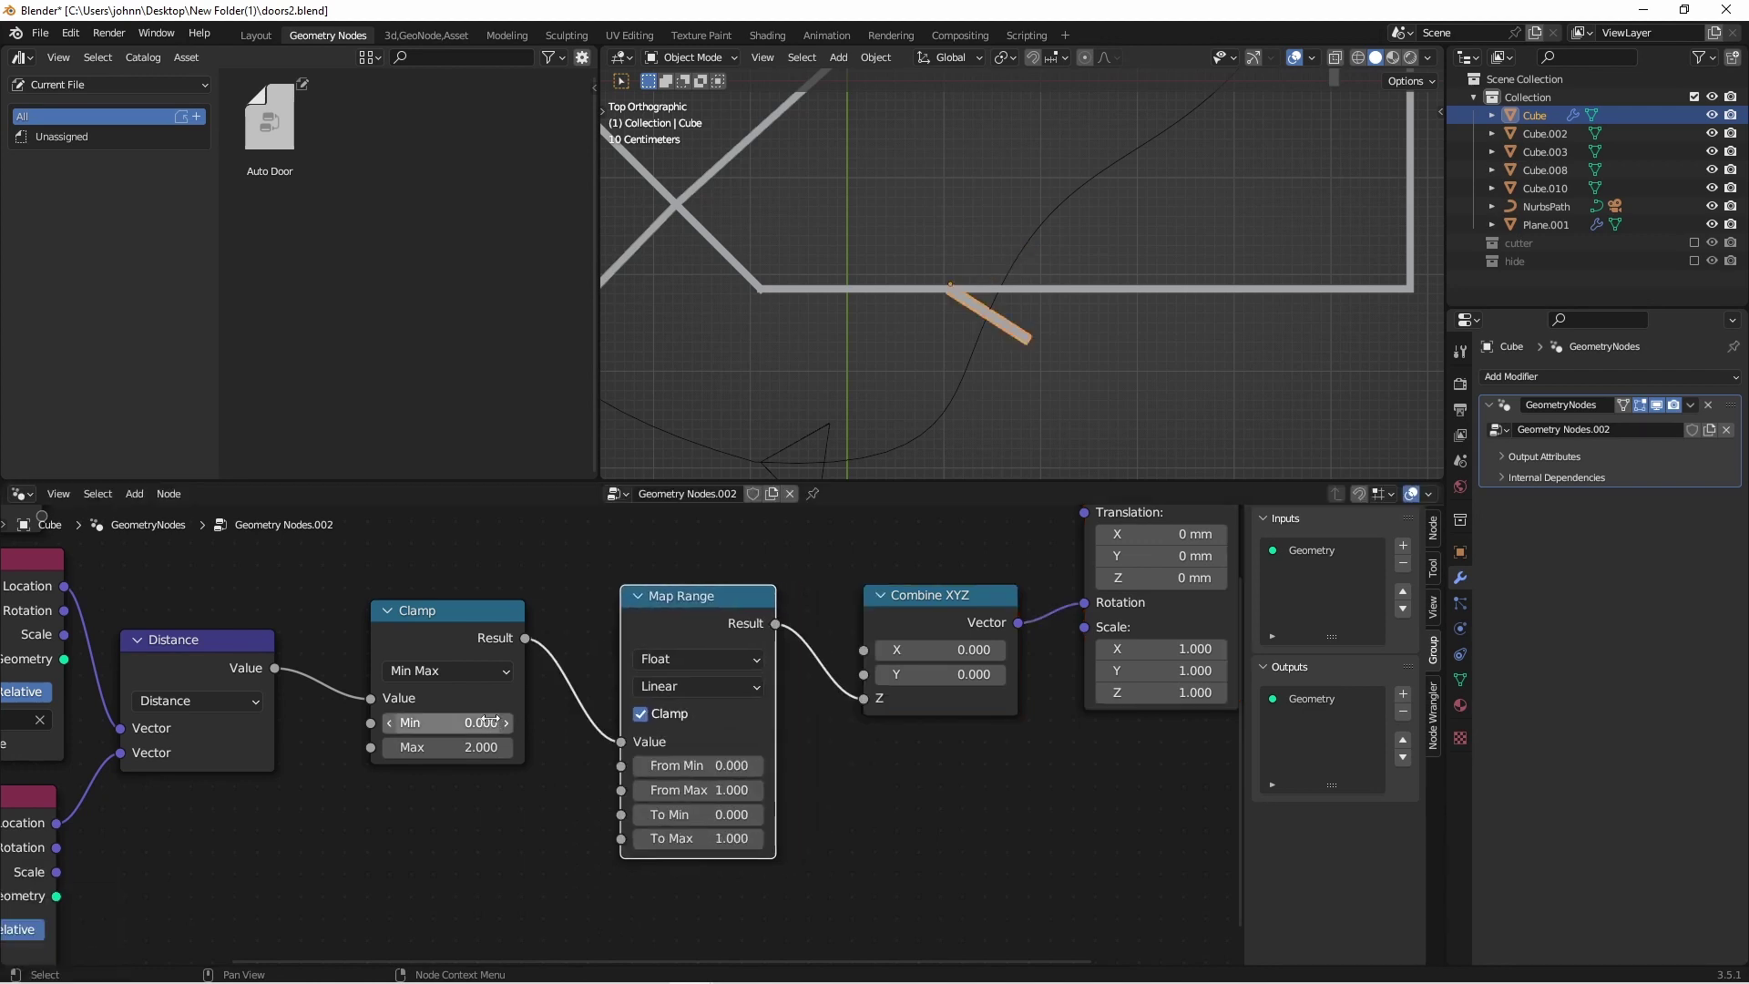
Set the Map Range node's From Max to 2 and its To Max to 1.57, so the door lies flush with the wall.
{"action": "left_click", "coordinate": [697, 791]}
{"action": "type", "text": "2"}
{"action": "key", "text": "Return"}
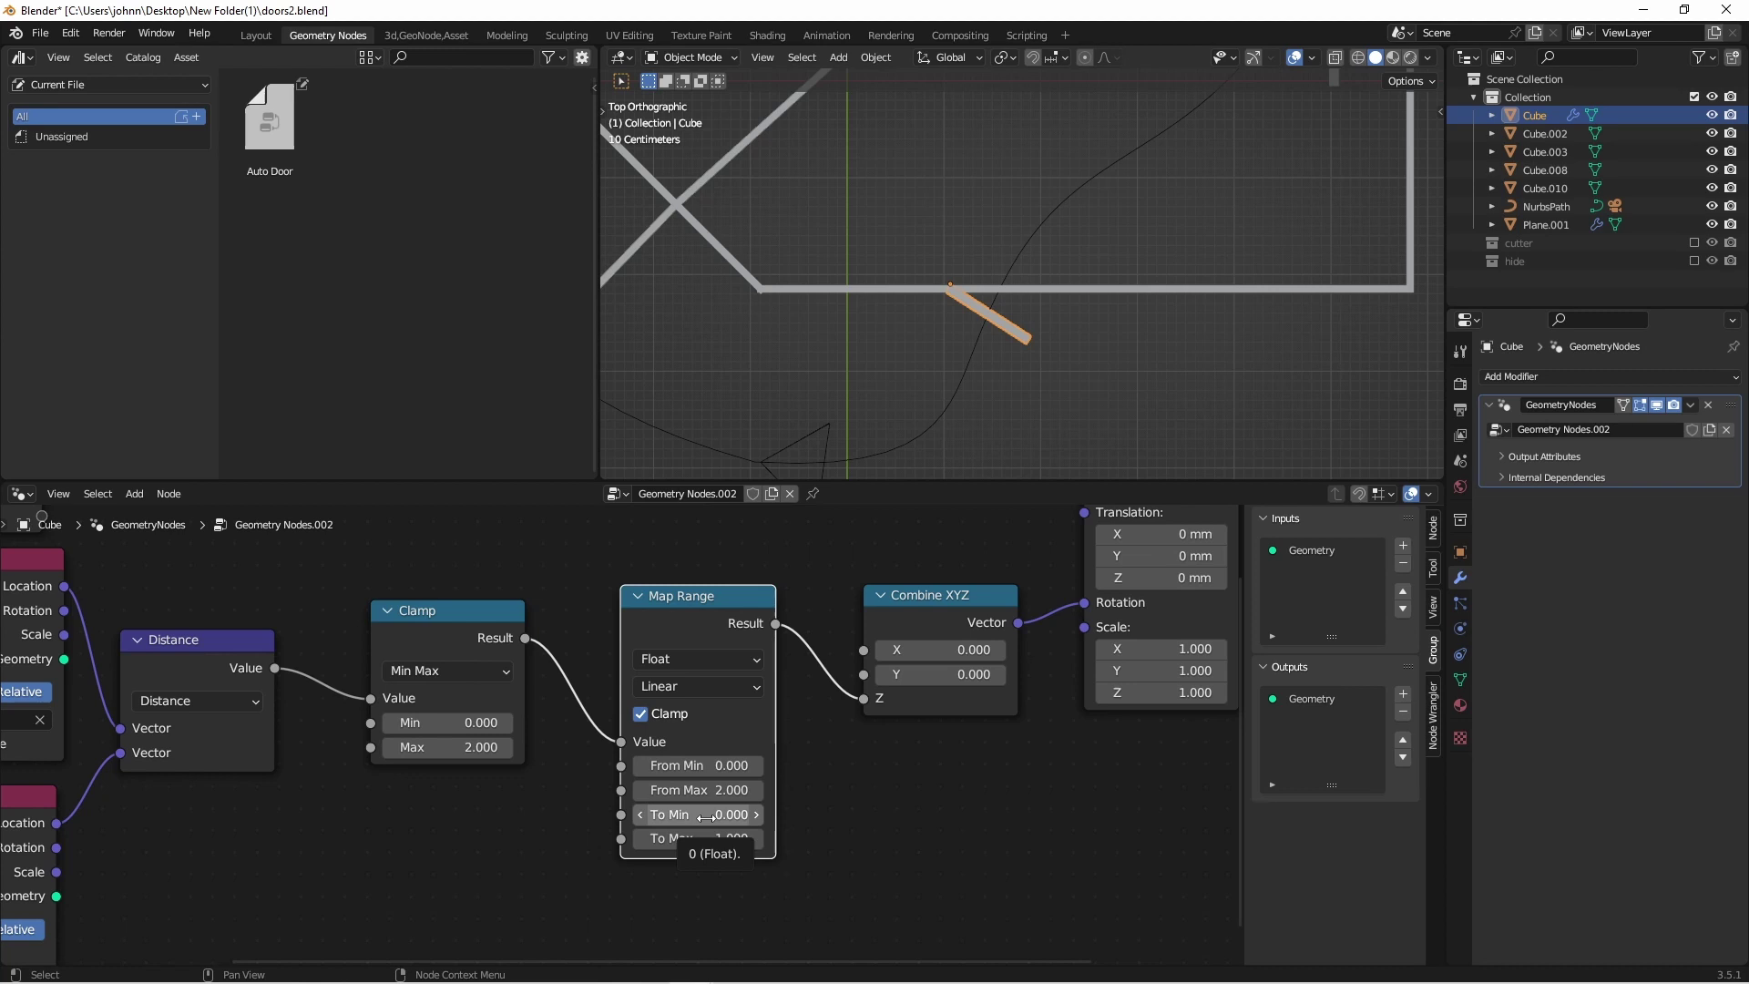
{"action": "scroll", "coordinate": [706, 817], "scroll_direction": "down", "scroll_amount": 1}
{"action": "scroll", "coordinate": [878, 385], "scroll_direction": "down", "scroll_amount": 3}
{"action": "middle_click_drag", "start_coordinate": [878, 385], "coordinate": [829, 400], "text": "shift"}
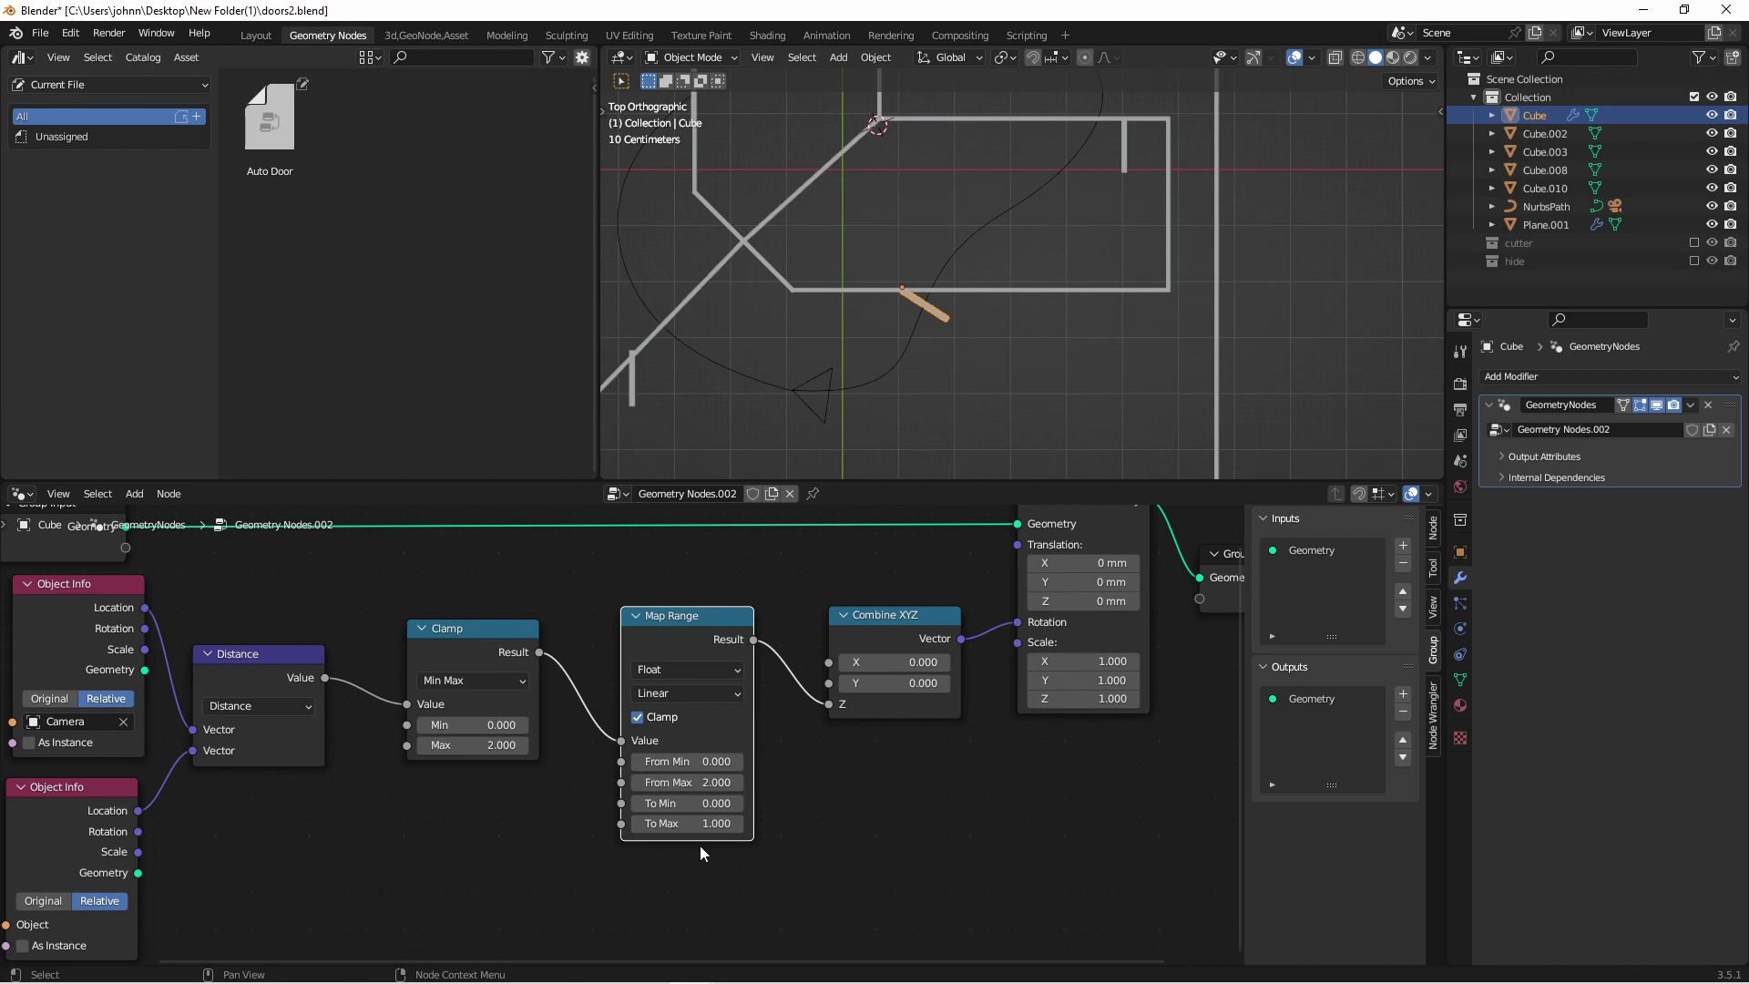
{"action": "left_click_drag", "start_coordinate": [711, 829], "coordinate": [729, 829], "text": "shift"}
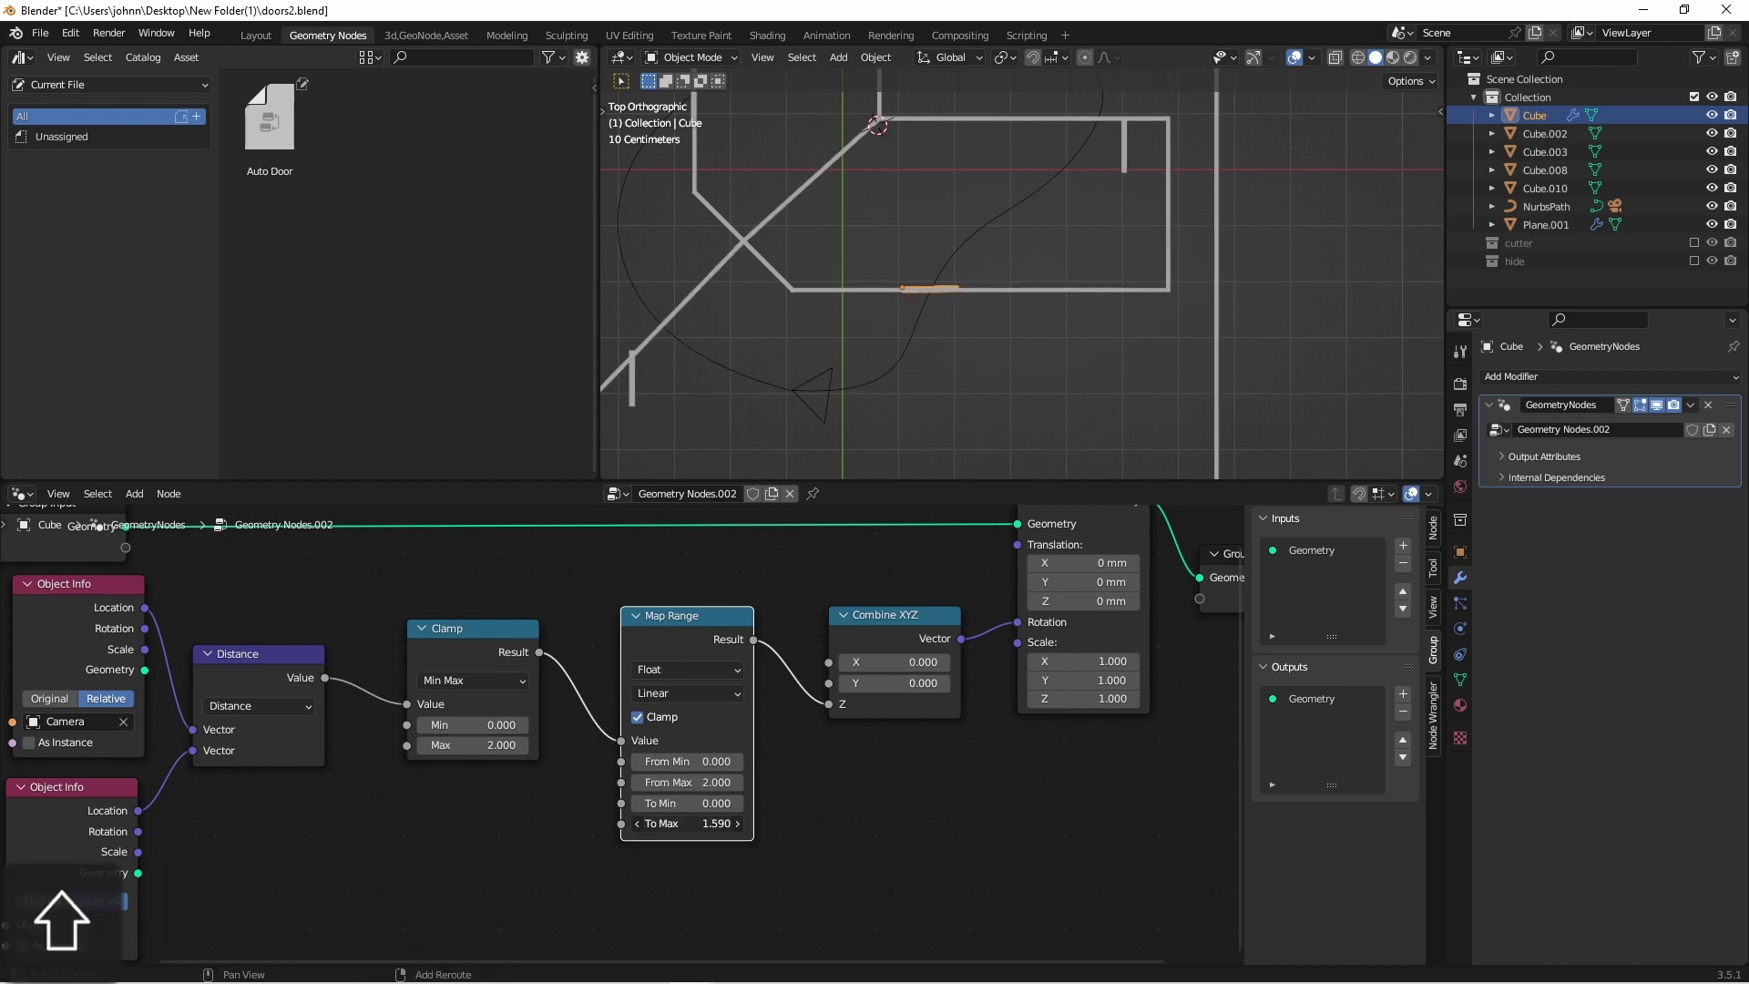
{"action": "key", "text": "Right"}
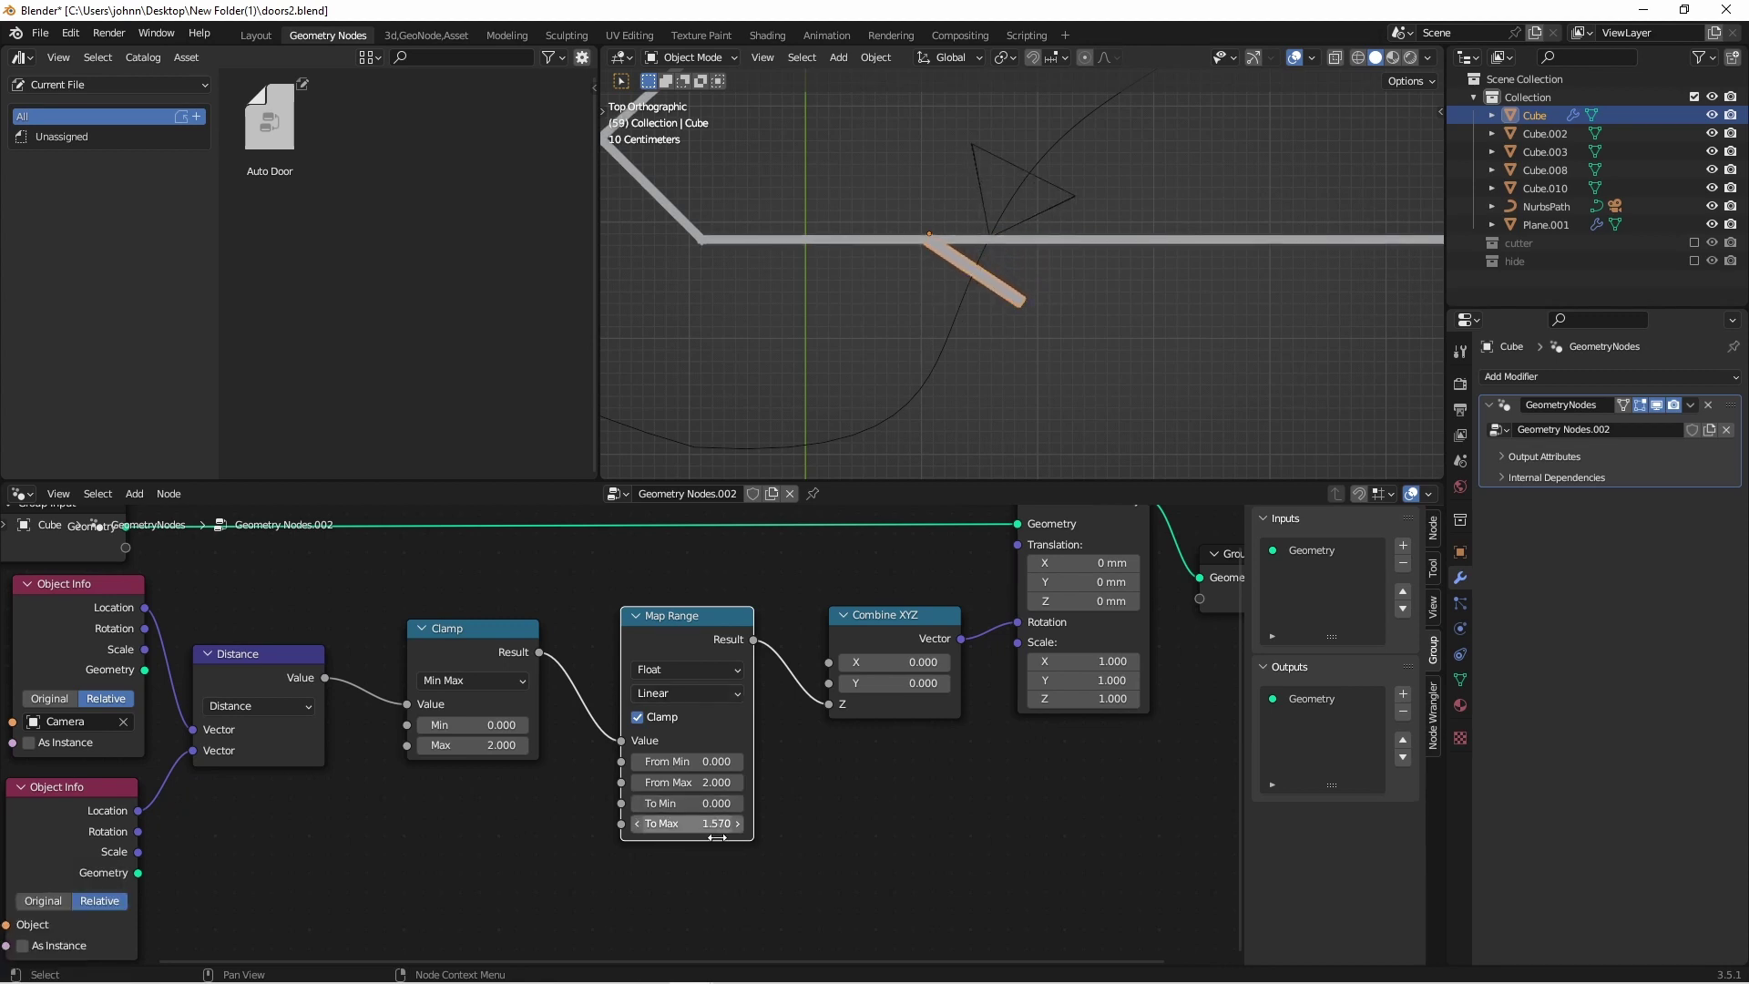
Set the Map Range node's To Min to 7.85 and return to the first frame.
{"action": "key", "text": "shift"}
{"action": "left_click_drag", "start_coordinate": [717, 804], "coordinate": [636, 807], "text": "shift"}
{"action": "key", "text": "shift+Left"}
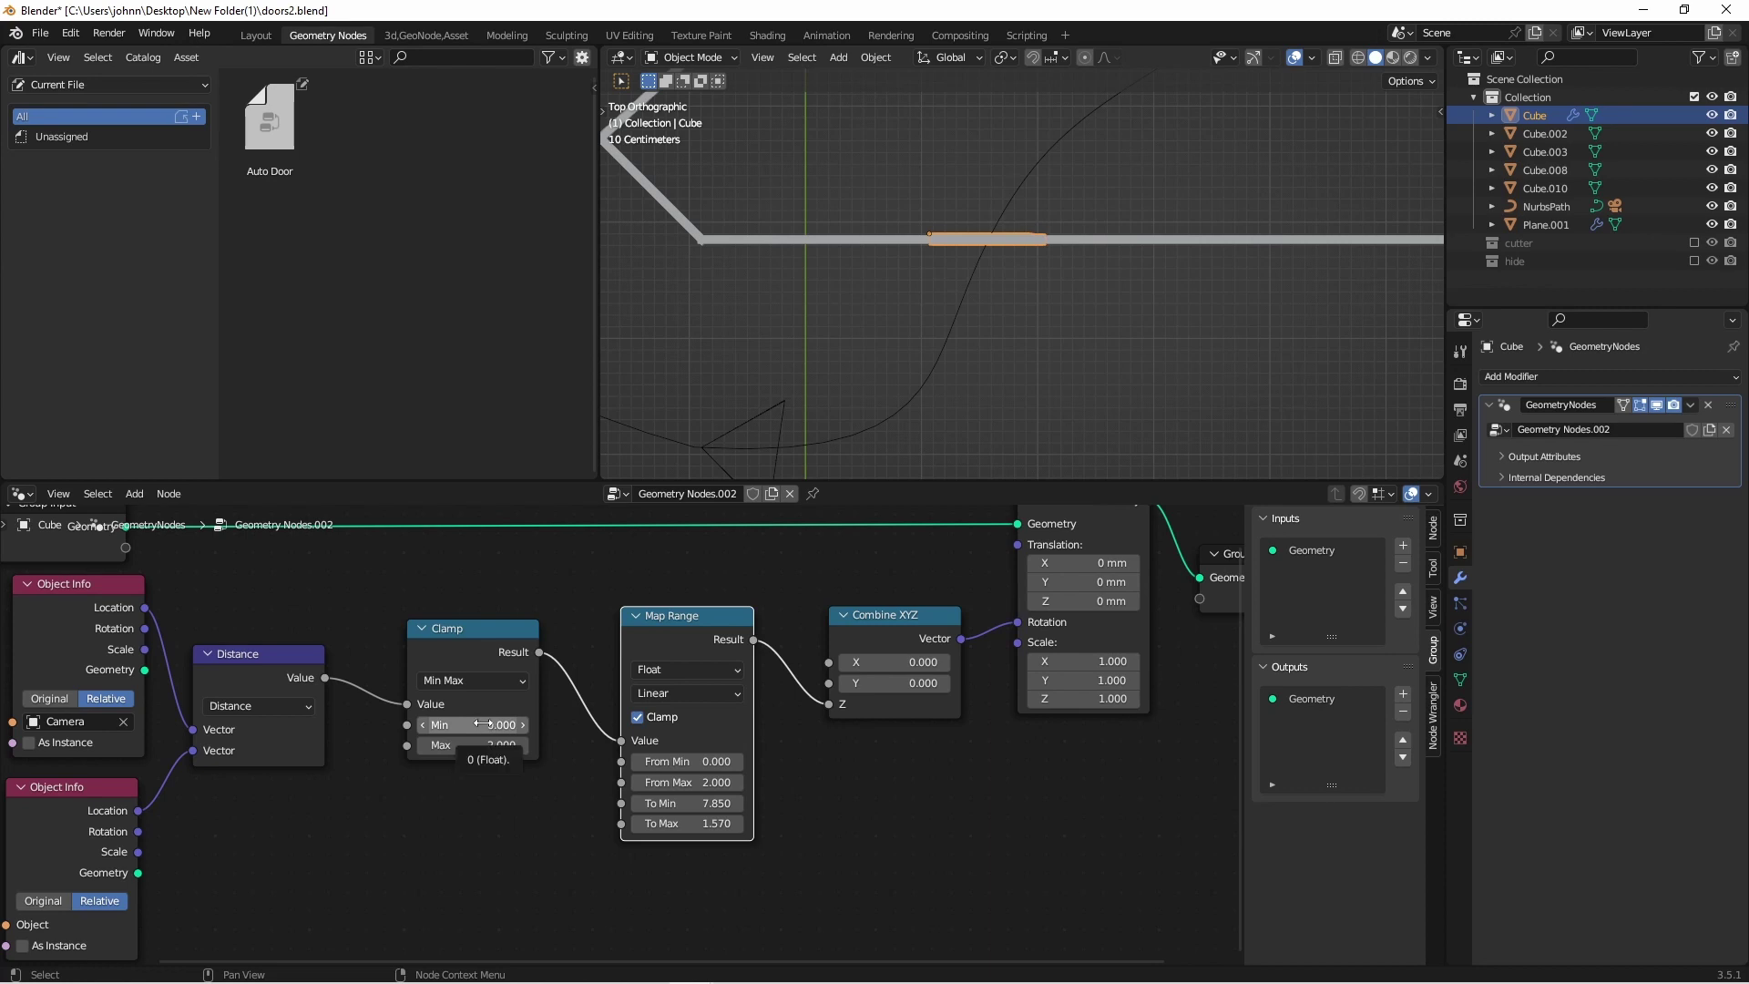
Set the Clamp node's Min and the Map Range's From Min to 1, and disable the Map Range's Clamp option.
{"action": "key", "text": "ctrl+z"}
{"action": "key", "text": "ctrl+z"}
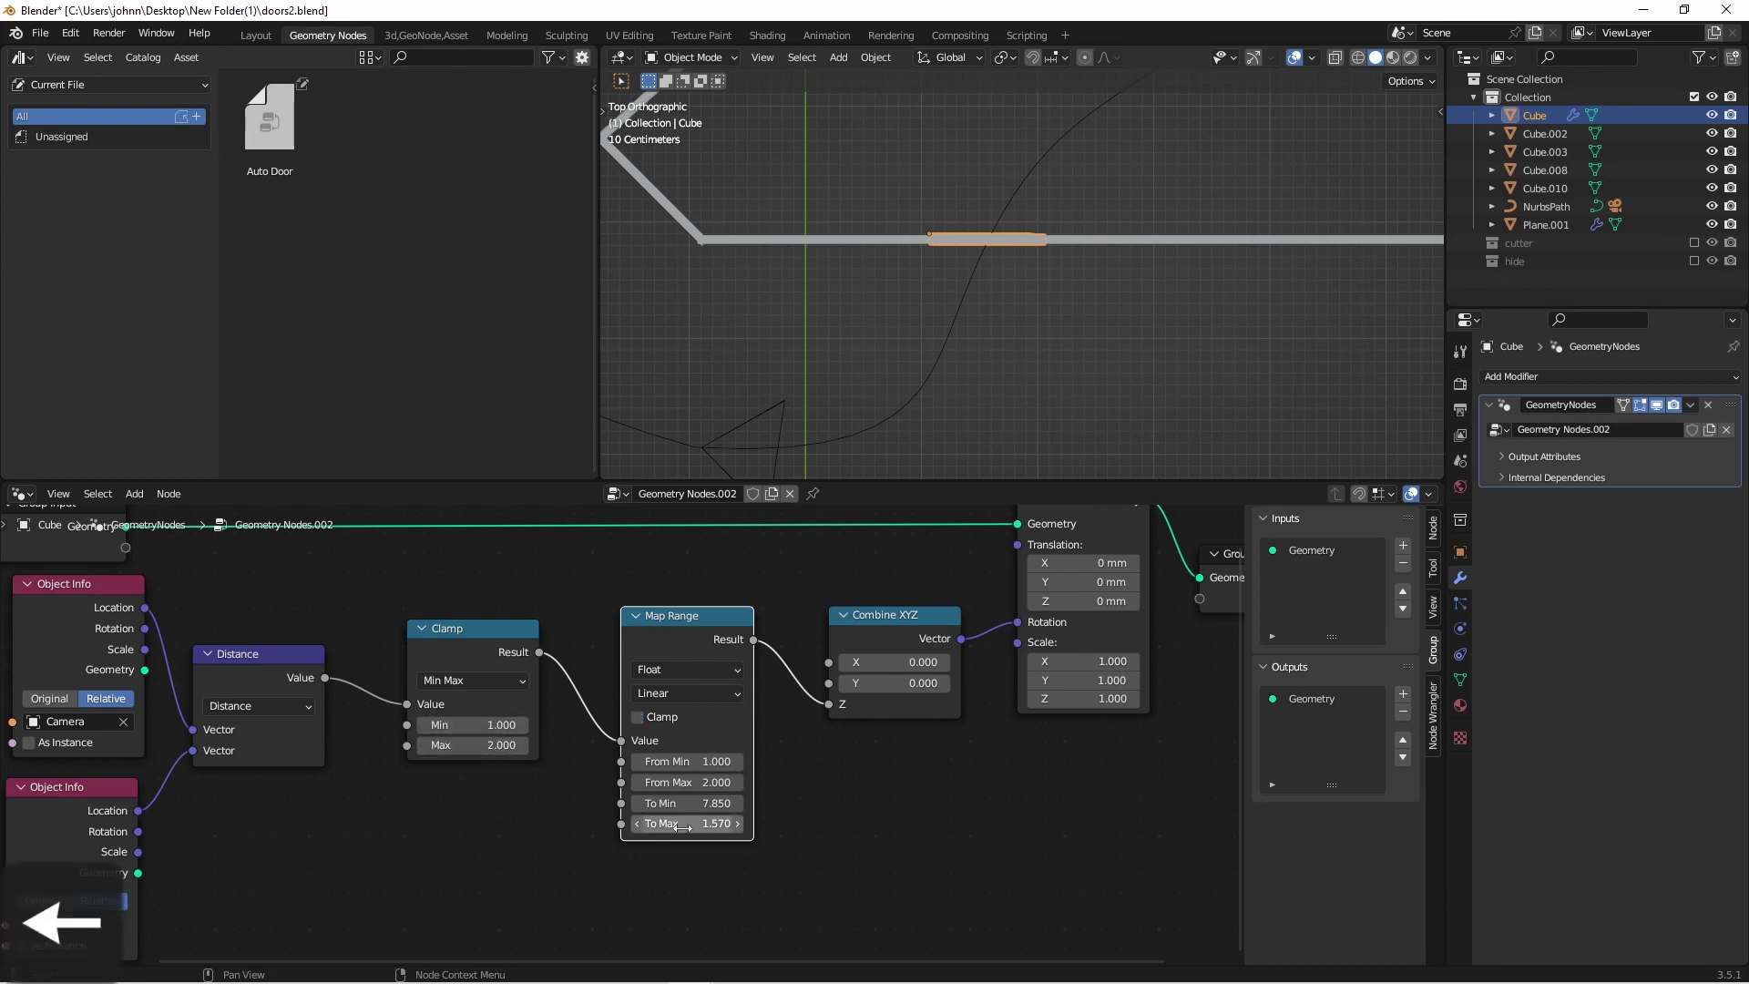
Play the animation and step back a few frames to inspect the door's angle as the camera passes through.
{"action": "key", "text": "space"}
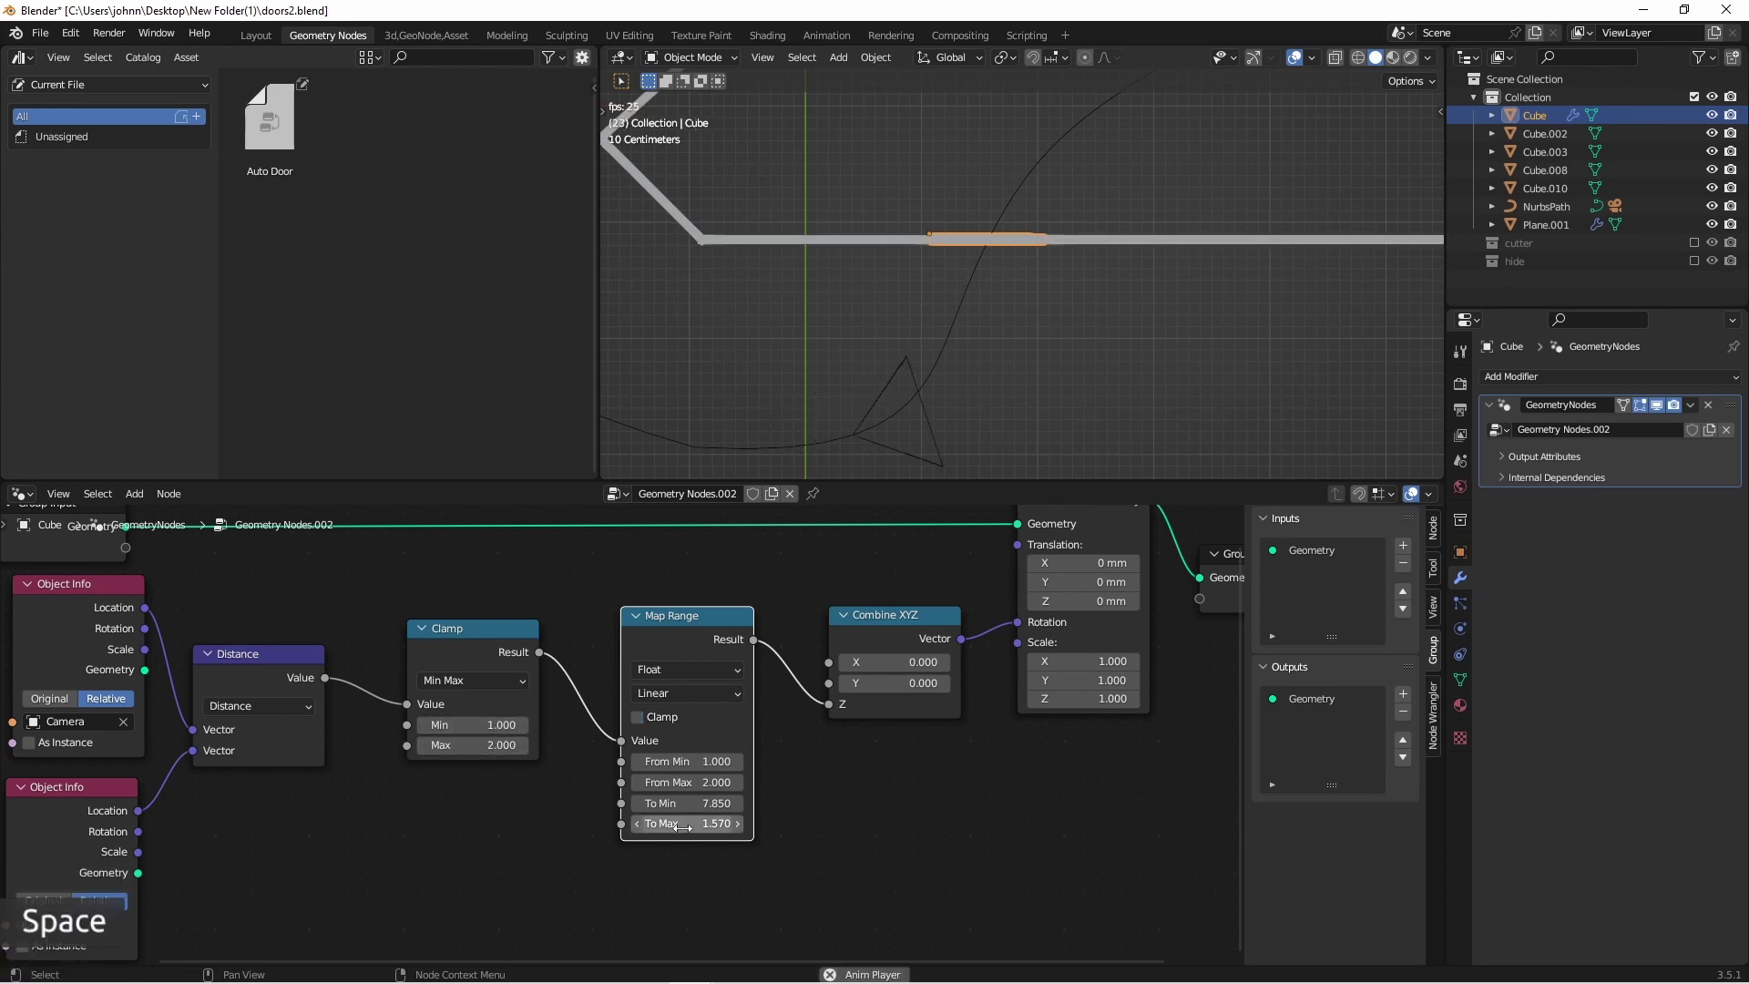
{"action": "key", "text": "space"}
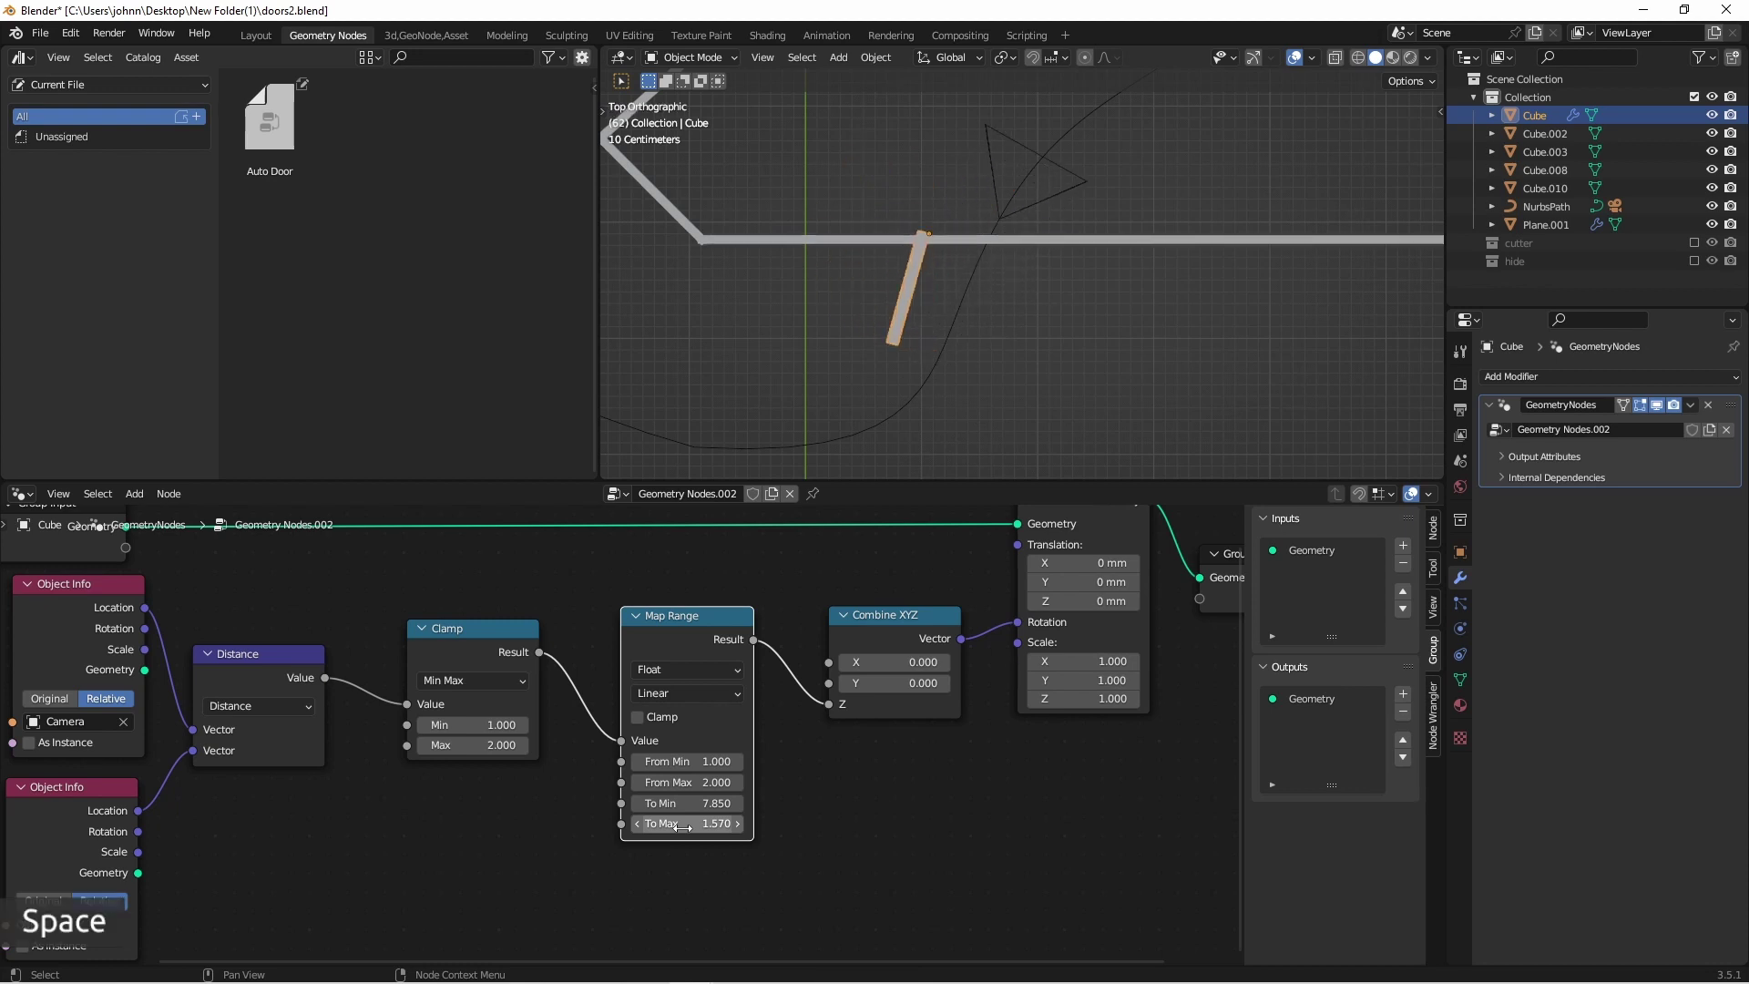
{"action": "key", "text": "Left"}
{"action": "key", "text": "Left"}
{"action": "key", "text": "Left"}
{"action": "key", "text": "Left"}
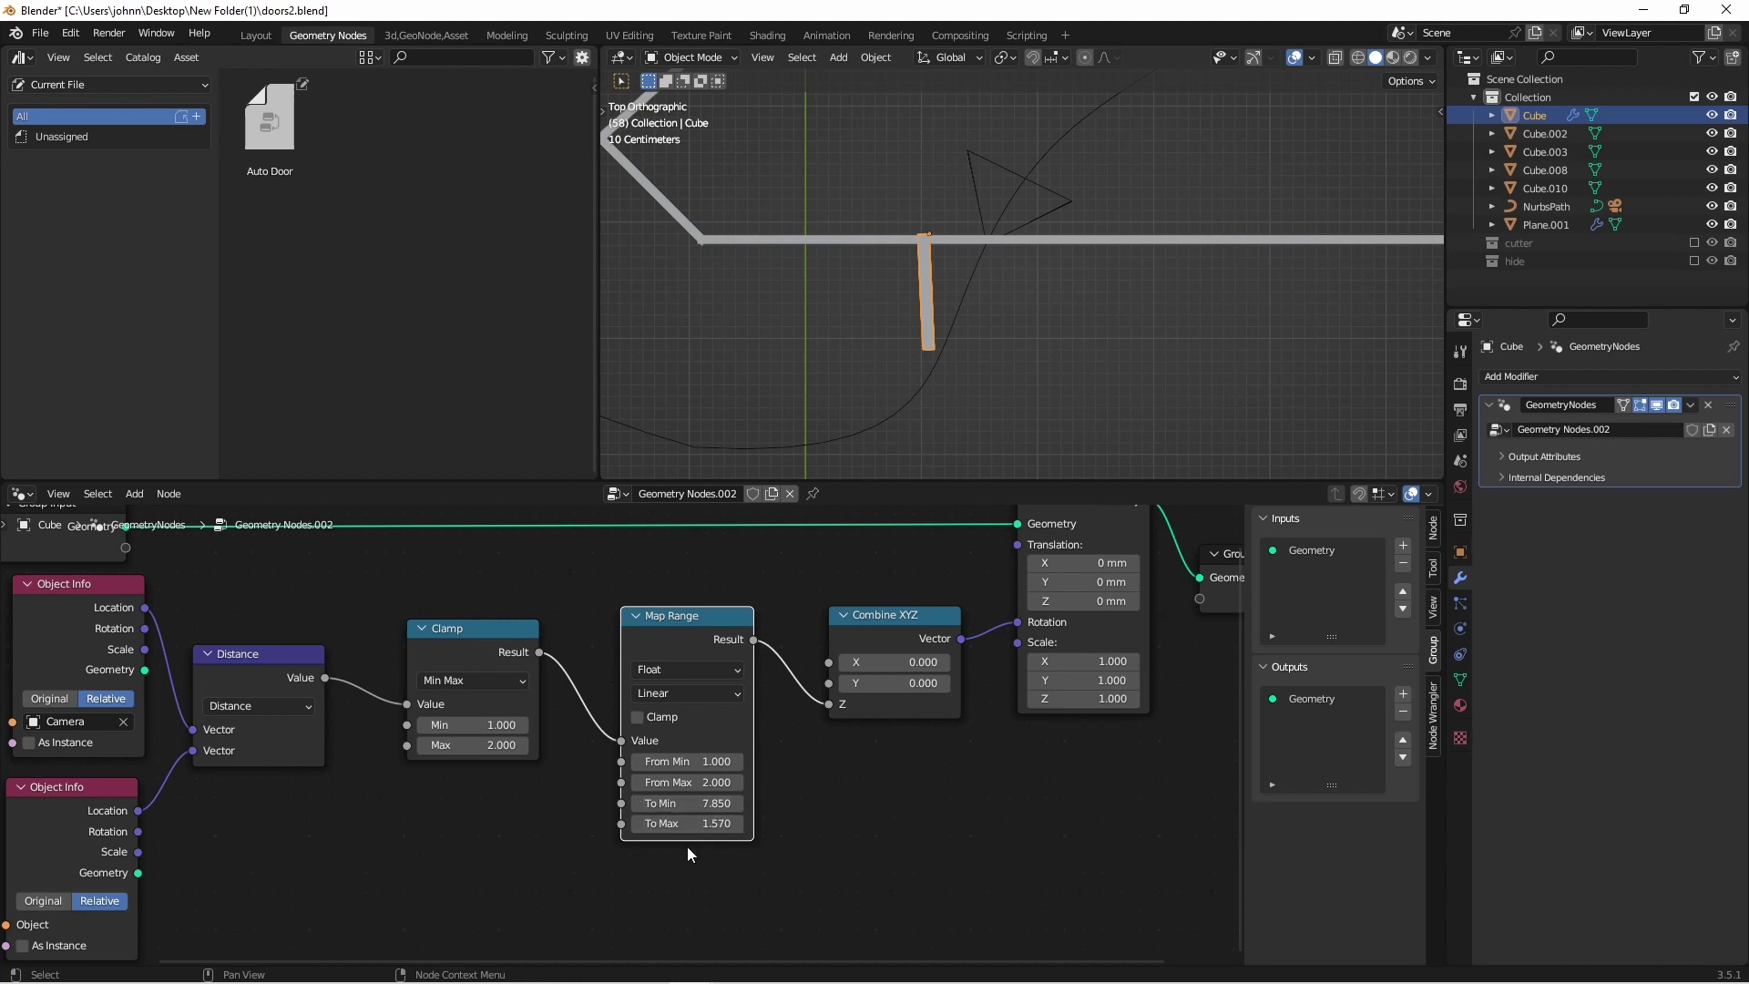
Set the Map Range node's To Min to 4.83, play the animation to check the opening direction, and return to the first frame.
{"action": "mouse_move", "coordinate": [688, 803]}
{"action": "left_mouse_down"}
{"action": "mouse_move", "coordinate": [660, 804]}
{"action": "mouse_move", "coordinate": [688, 803]}
{"action": "left_mouse_up"}
{"action": "key", "text": "space"}
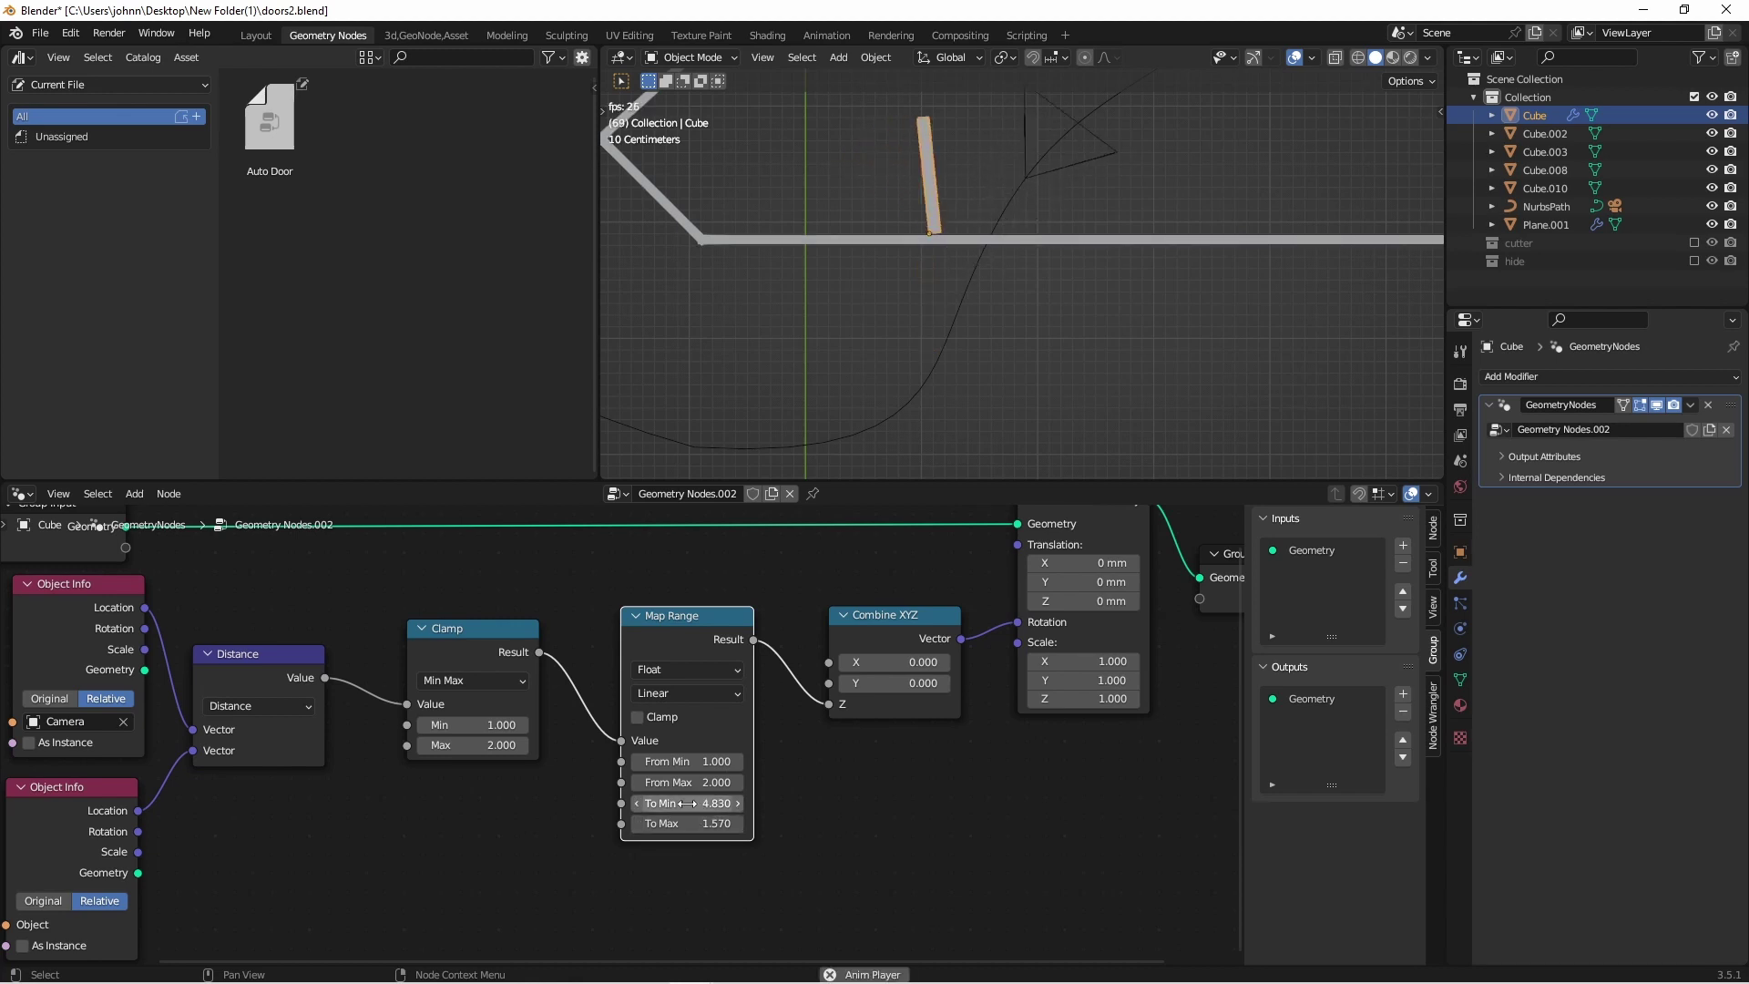
{"action": "key", "text": "Escape"}
{"action": "scroll", "coordinate": [1009, 346], "scroll_direction": "down", "scroll_amount": 3}
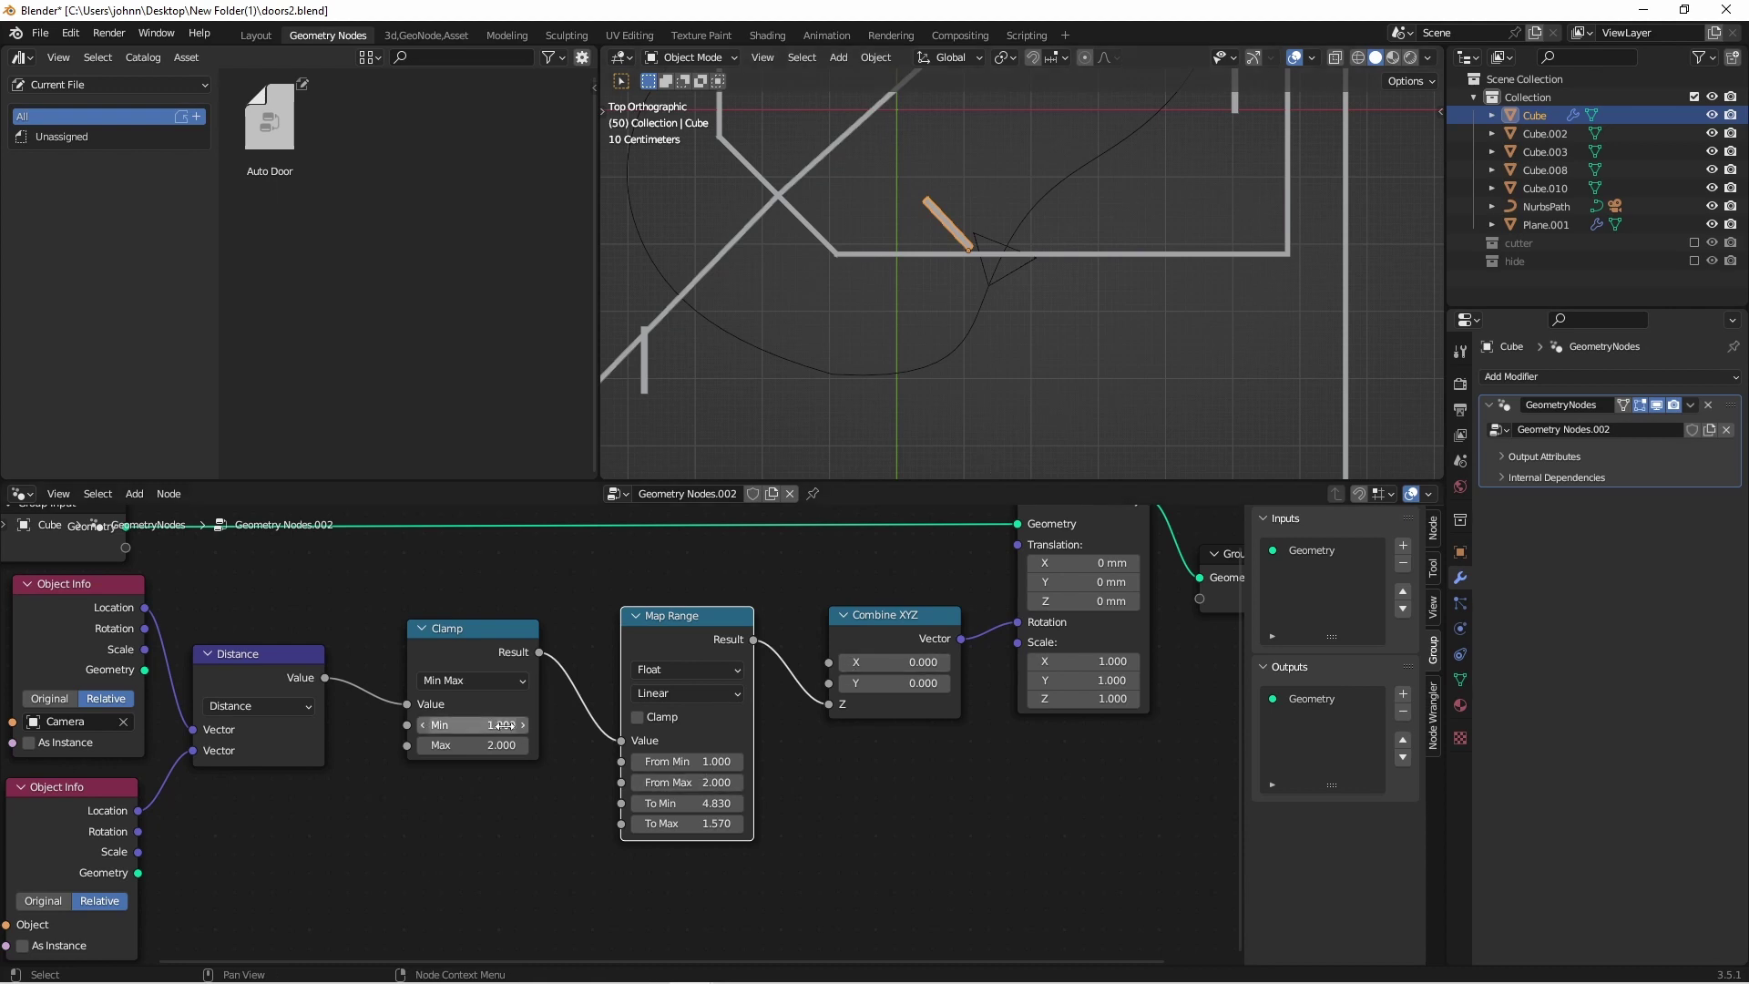
{"action": "scroll", "coordinate": [667, 756], "scroll_direction": "down", "scroll_amount": 2}
{"action": "key", "text": "shift+Left"}
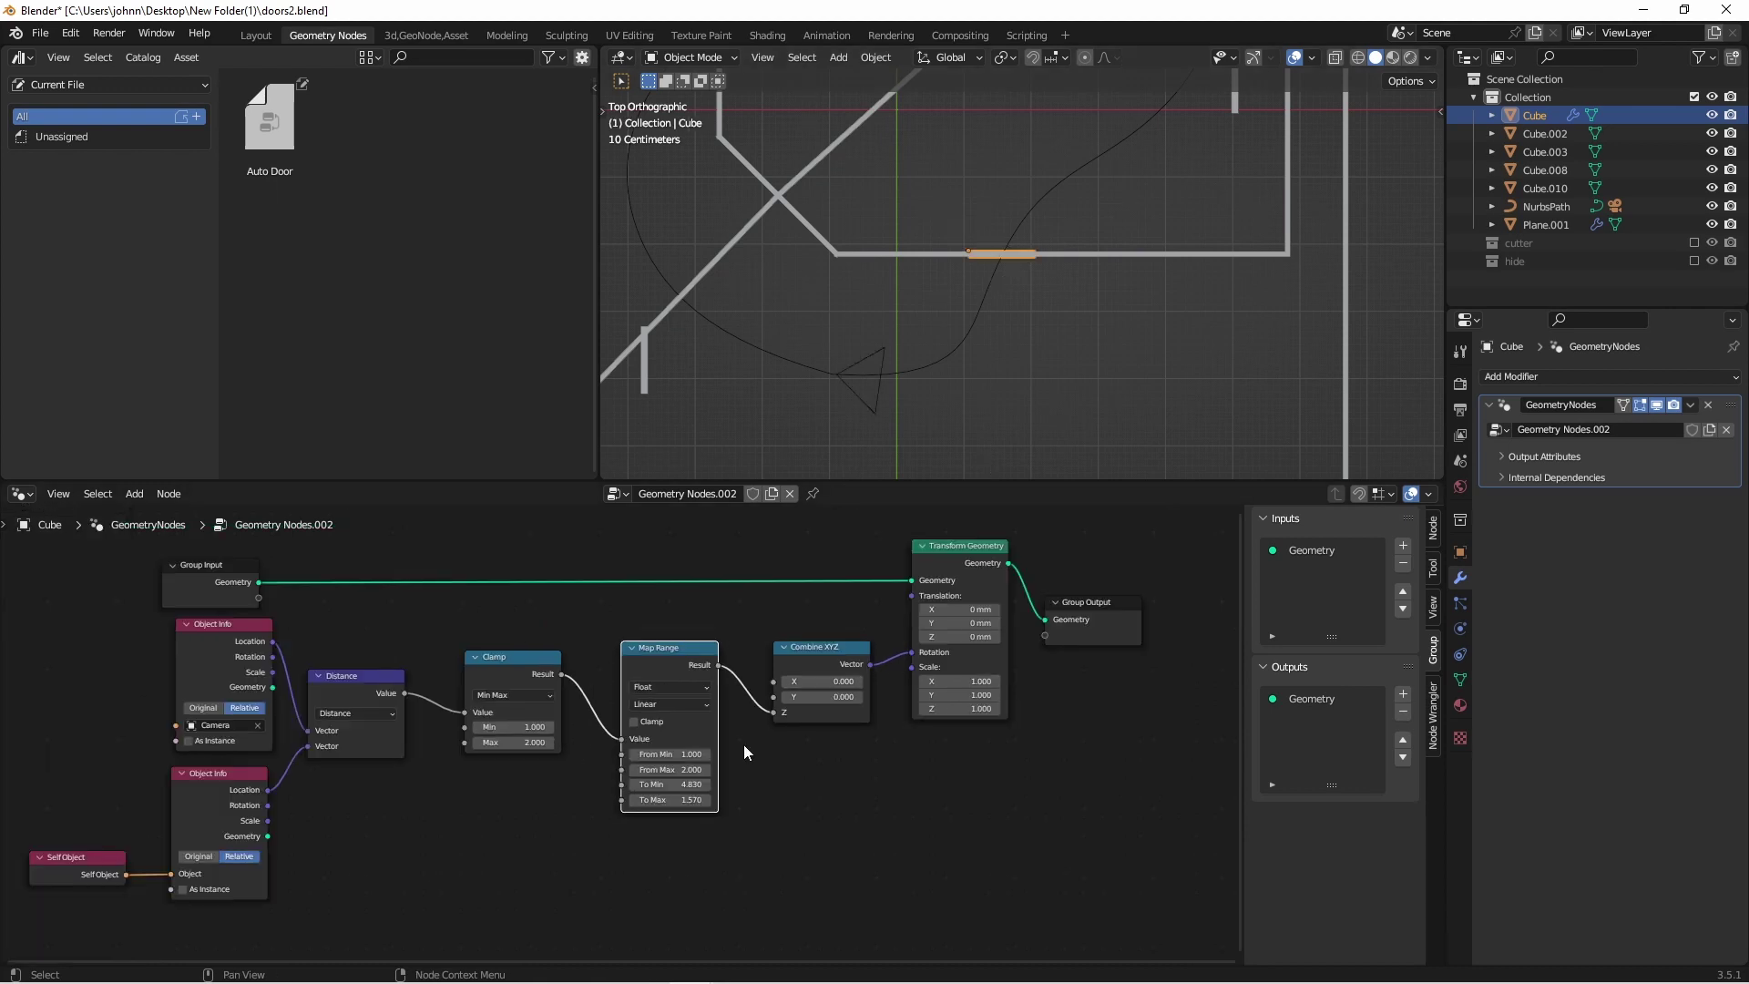
Move Group Input aside, clear Camera from the upper Object Info node, and expose its Object socket as a group input.
{"action": "middle_click_drag", "start_coordinate": [774, 761], "coordinate": [861, 761], "text": "shift"}
{"action": "left_click_drag", "start_coordinate": [550, 900], "coordinate": [186, 696]}
{"action": "scroll", "coordinate": [186, 688], "scroll_direction": "up", "scroll_amount": 3}
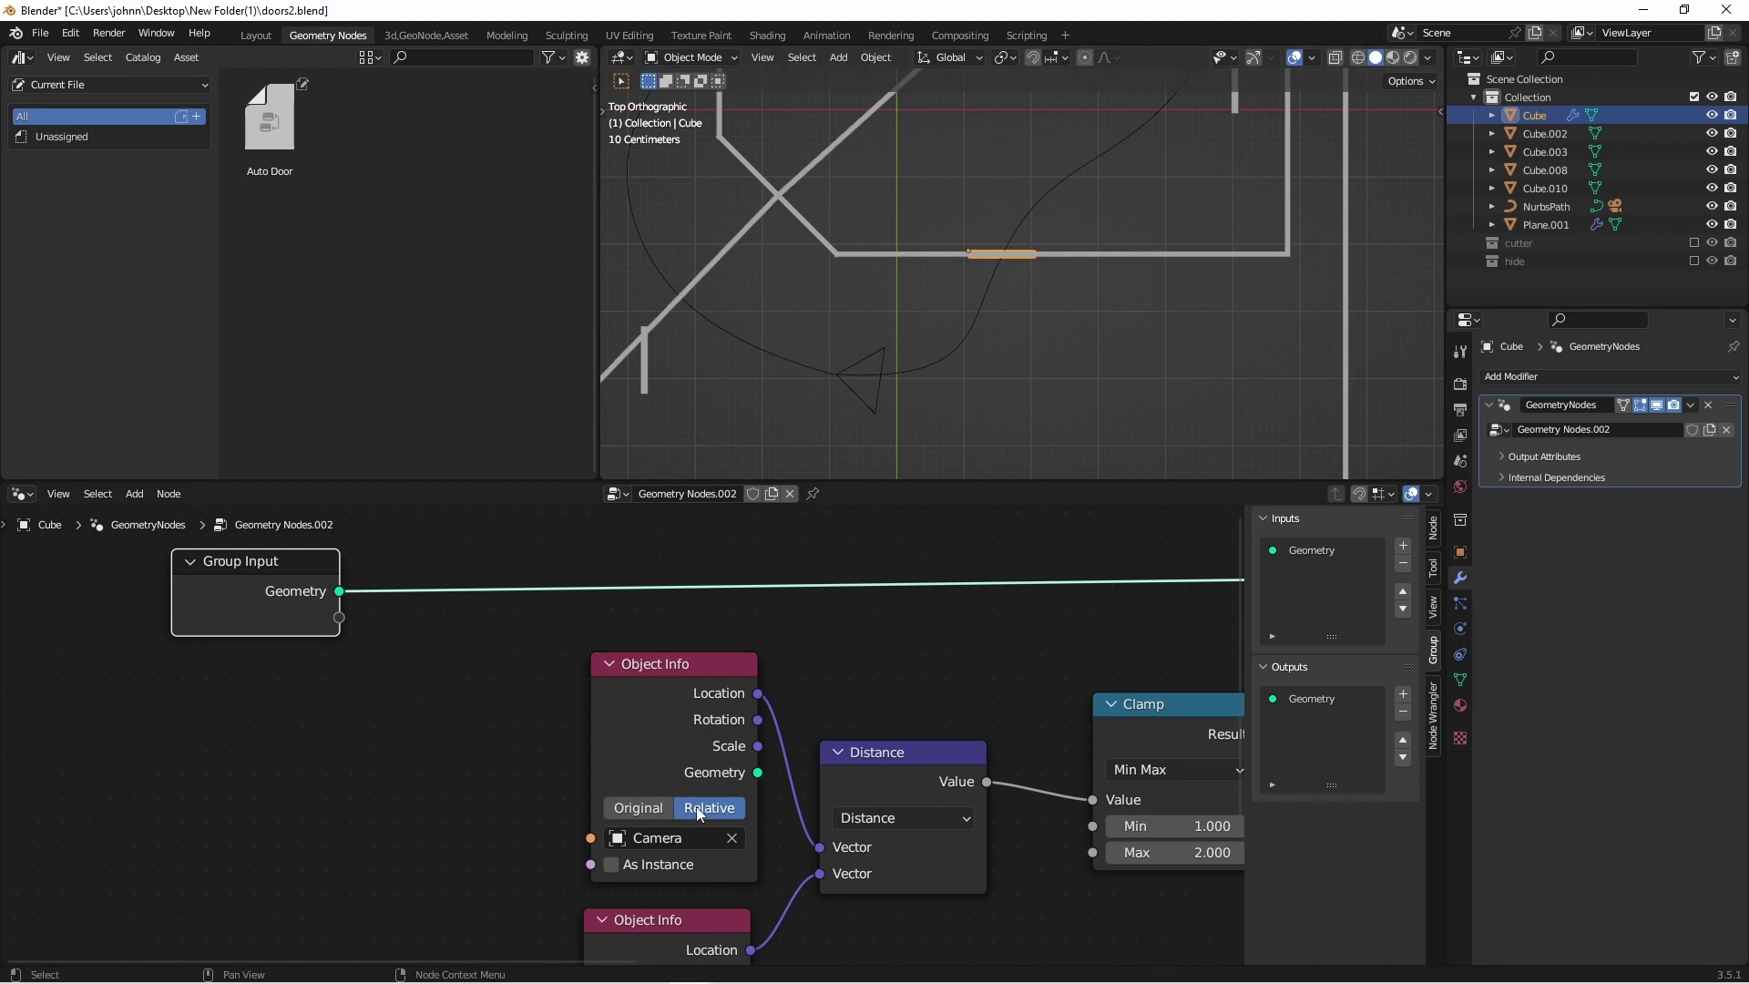
{"action": "left_click", "coordinate": [731, 837]}
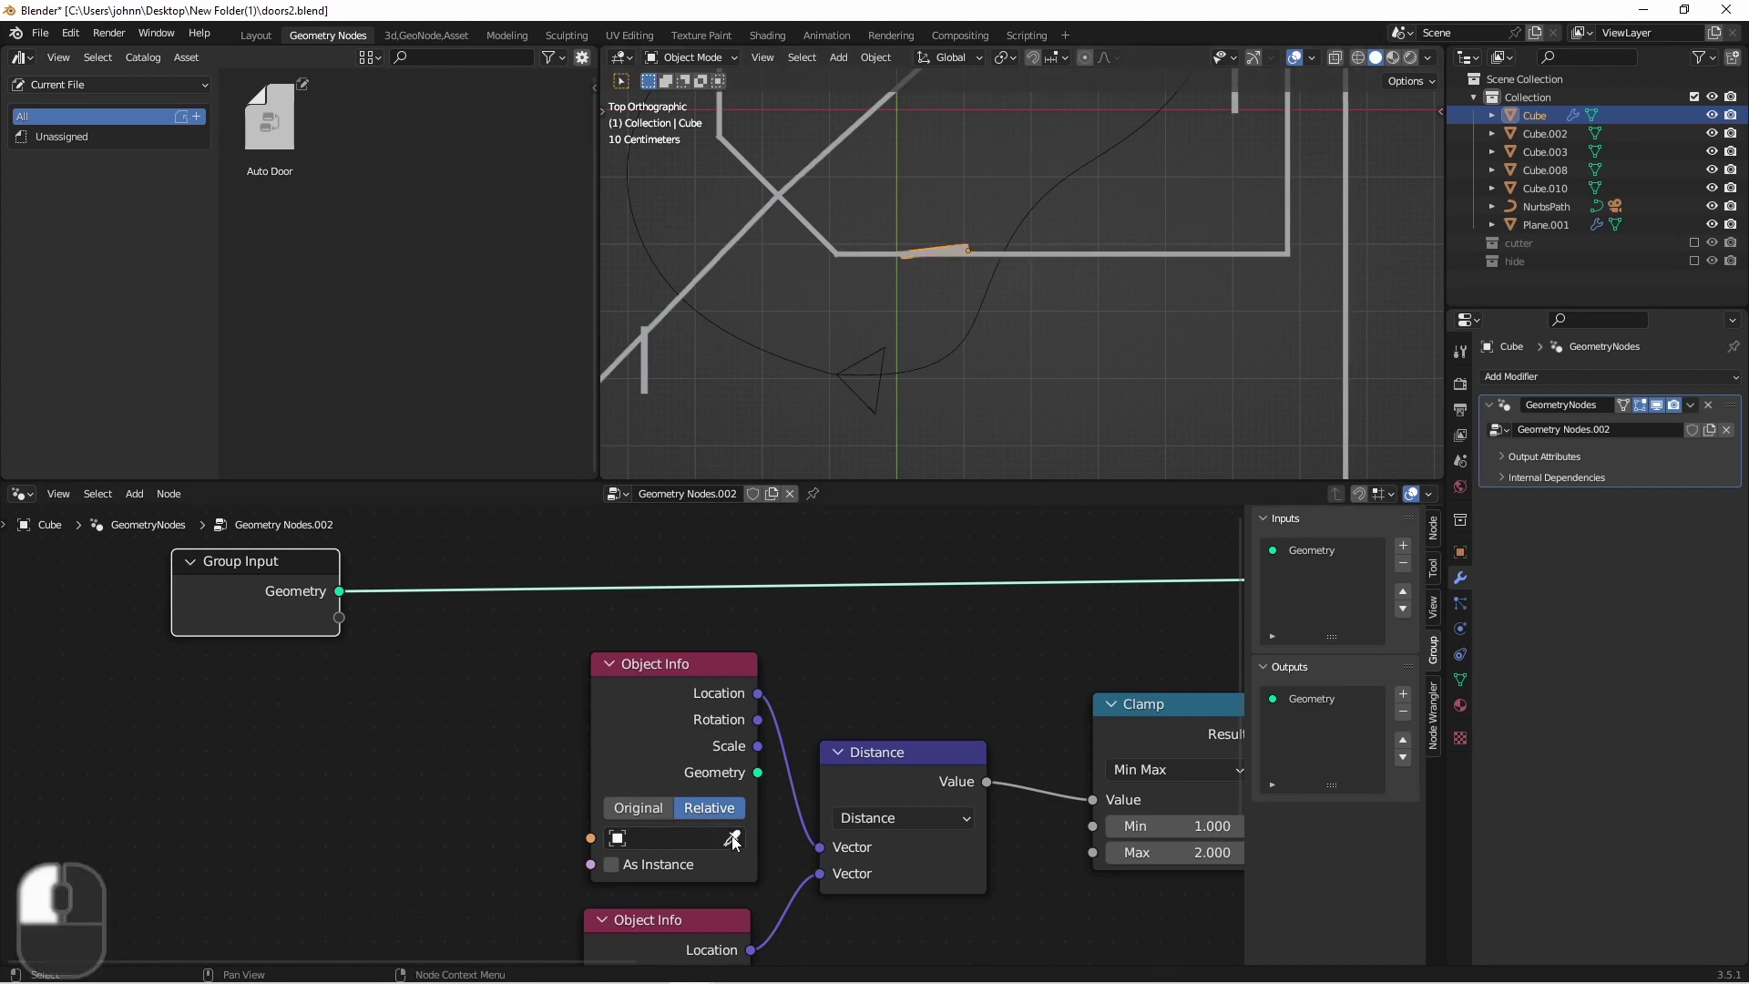
{"action": "left_click_drag", "start_coordinate": [342, 623], "coordinate": [593, 836]}
Rename the new object input Target and assign Camera to it in the modifier.
{"action": "double_click", "coordinate": [1304, 567]}
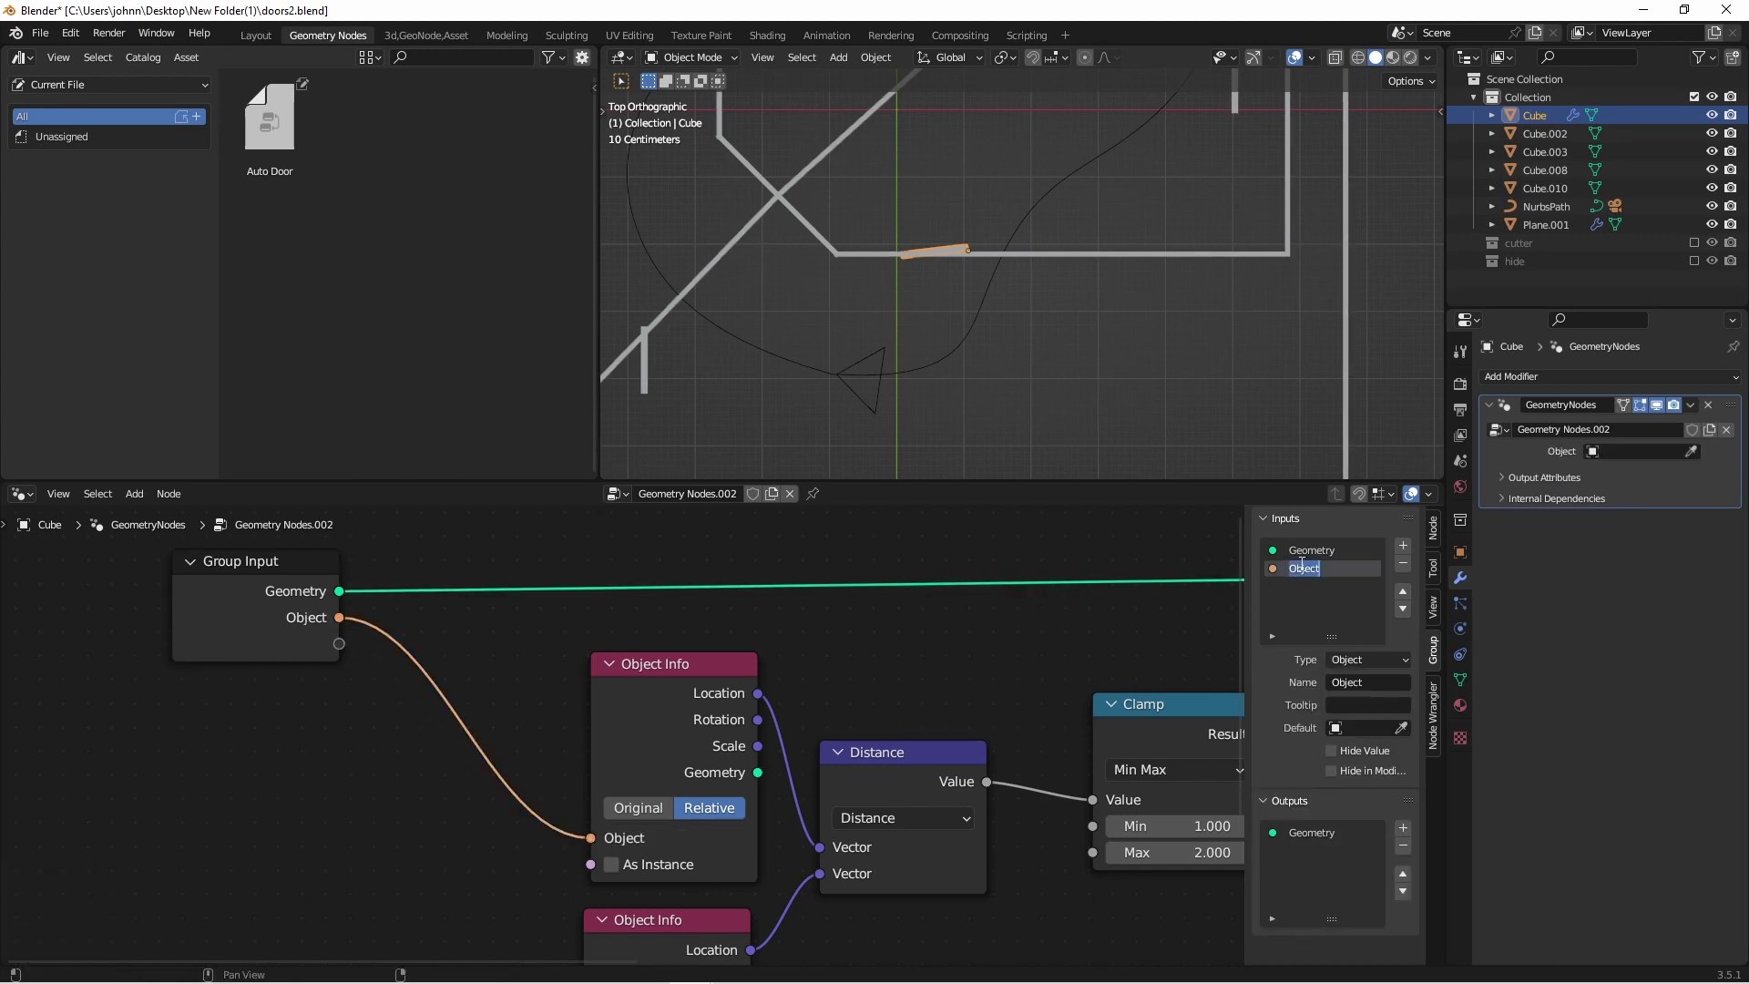
{"action": "type", "text": "Target"}
{"action": "key", "text": "Return"}
Place a duplicate of the Group Input node below the Distance node.
{"action": "scroll", "coordinate": [207, 606], "scroll_direction": "down", "scroll_amount": 2}
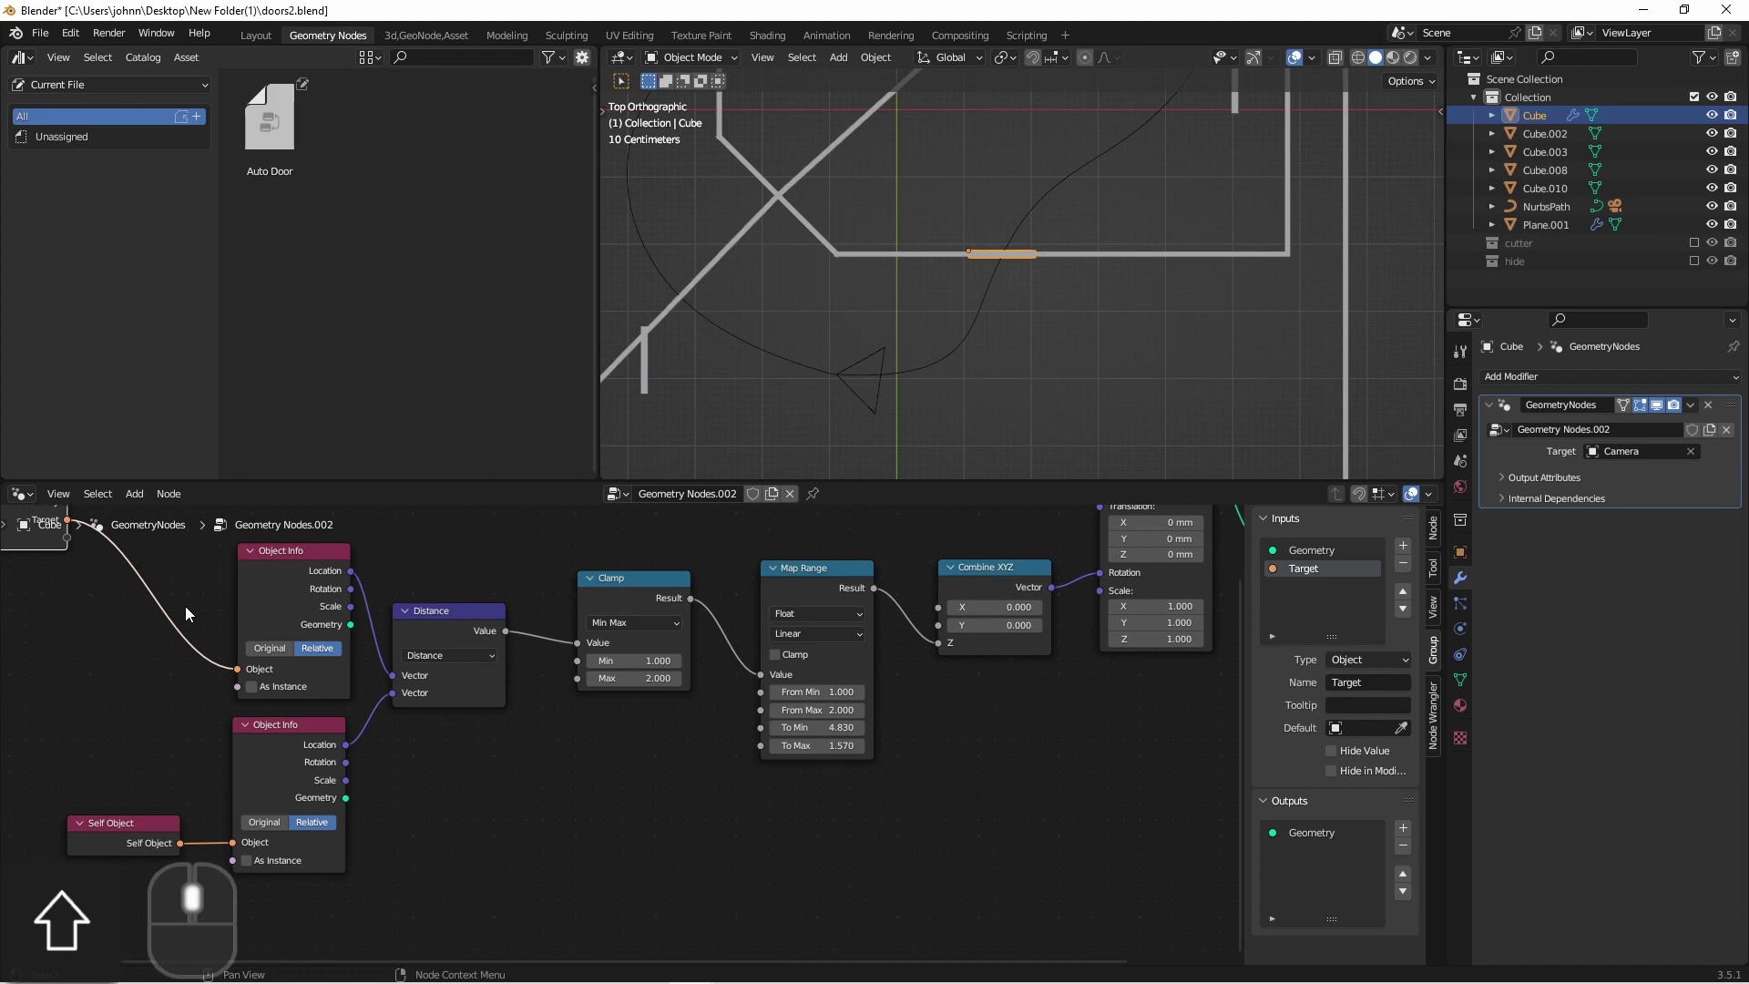
{"action": "key", "text": "g"}
{"action": "left_click", "coordinate": [624, 872]}
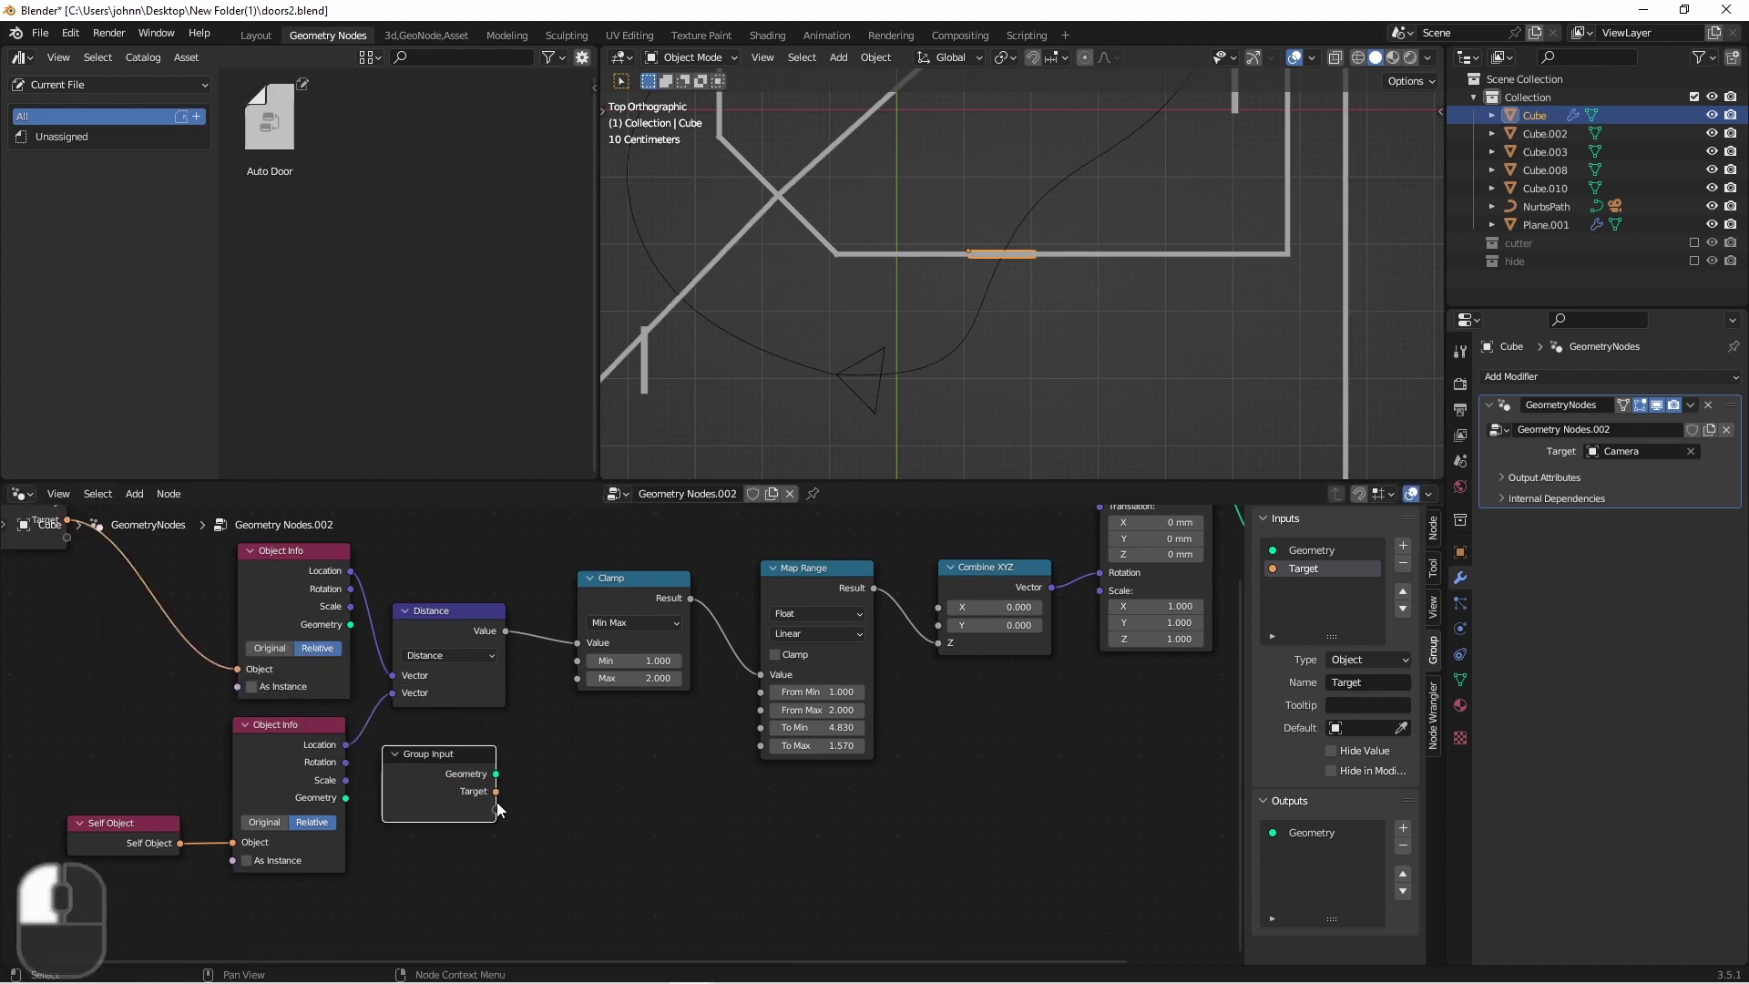
Expose Clamp's Max as a group input, also link it to Map Range's From Max, and name it Start Distnace.
{"action": "scroll", "coordinate": [500, 786], "scroll_direction": "up", "scroll_amount": 1}
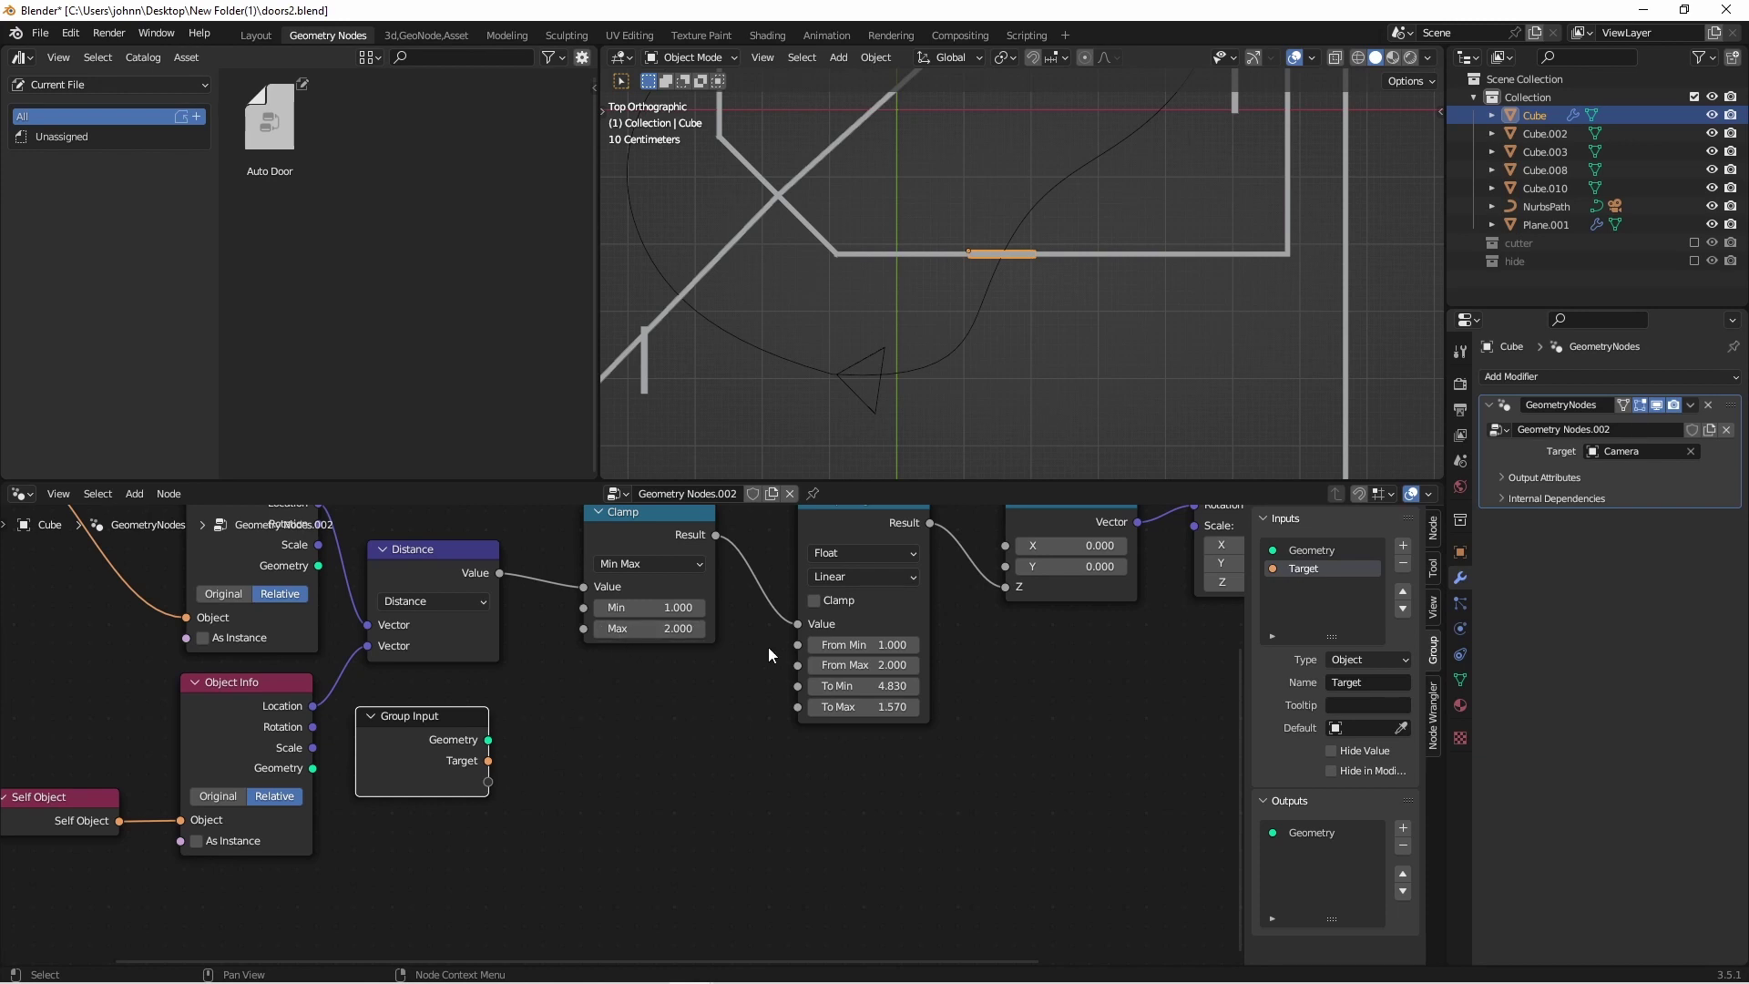
{"action": "left_click_drag", "start_coordinate": [490, 782], "coordinate": [789, 674]}
{"action": "double_click", "coordinate": [1301, 587]}
{"action": "type", "text": "Start Distnace"}
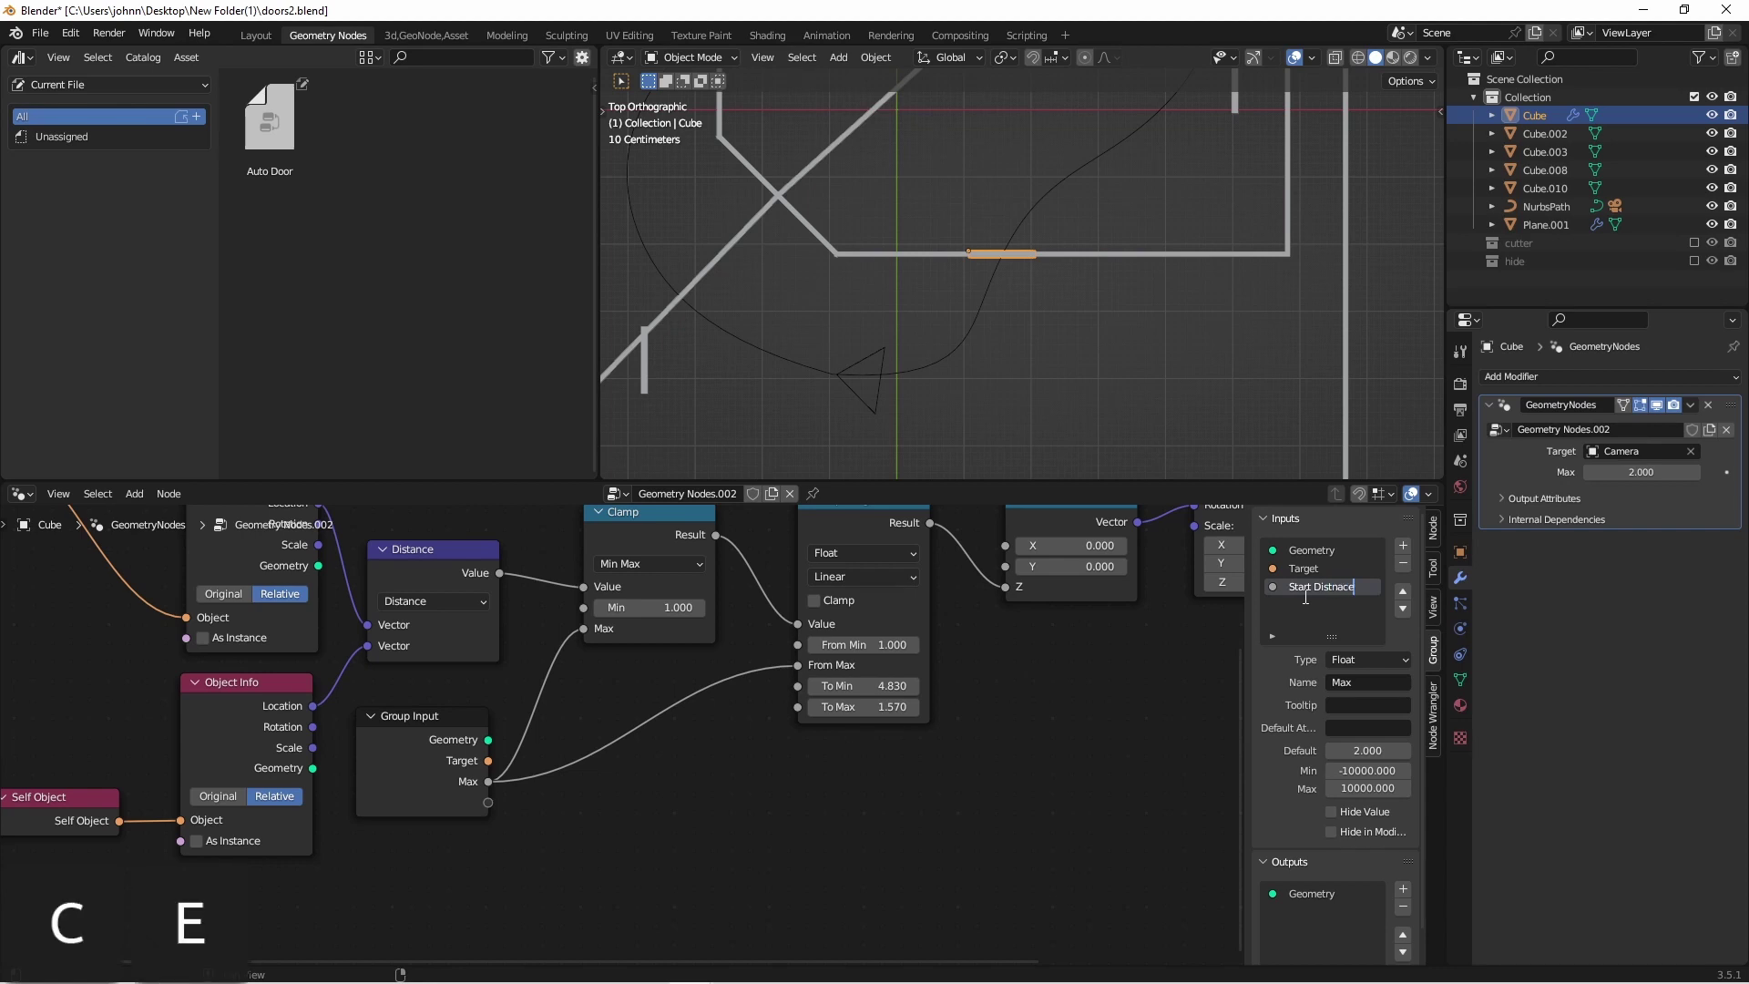
{"action": "key", "text": "Return"}
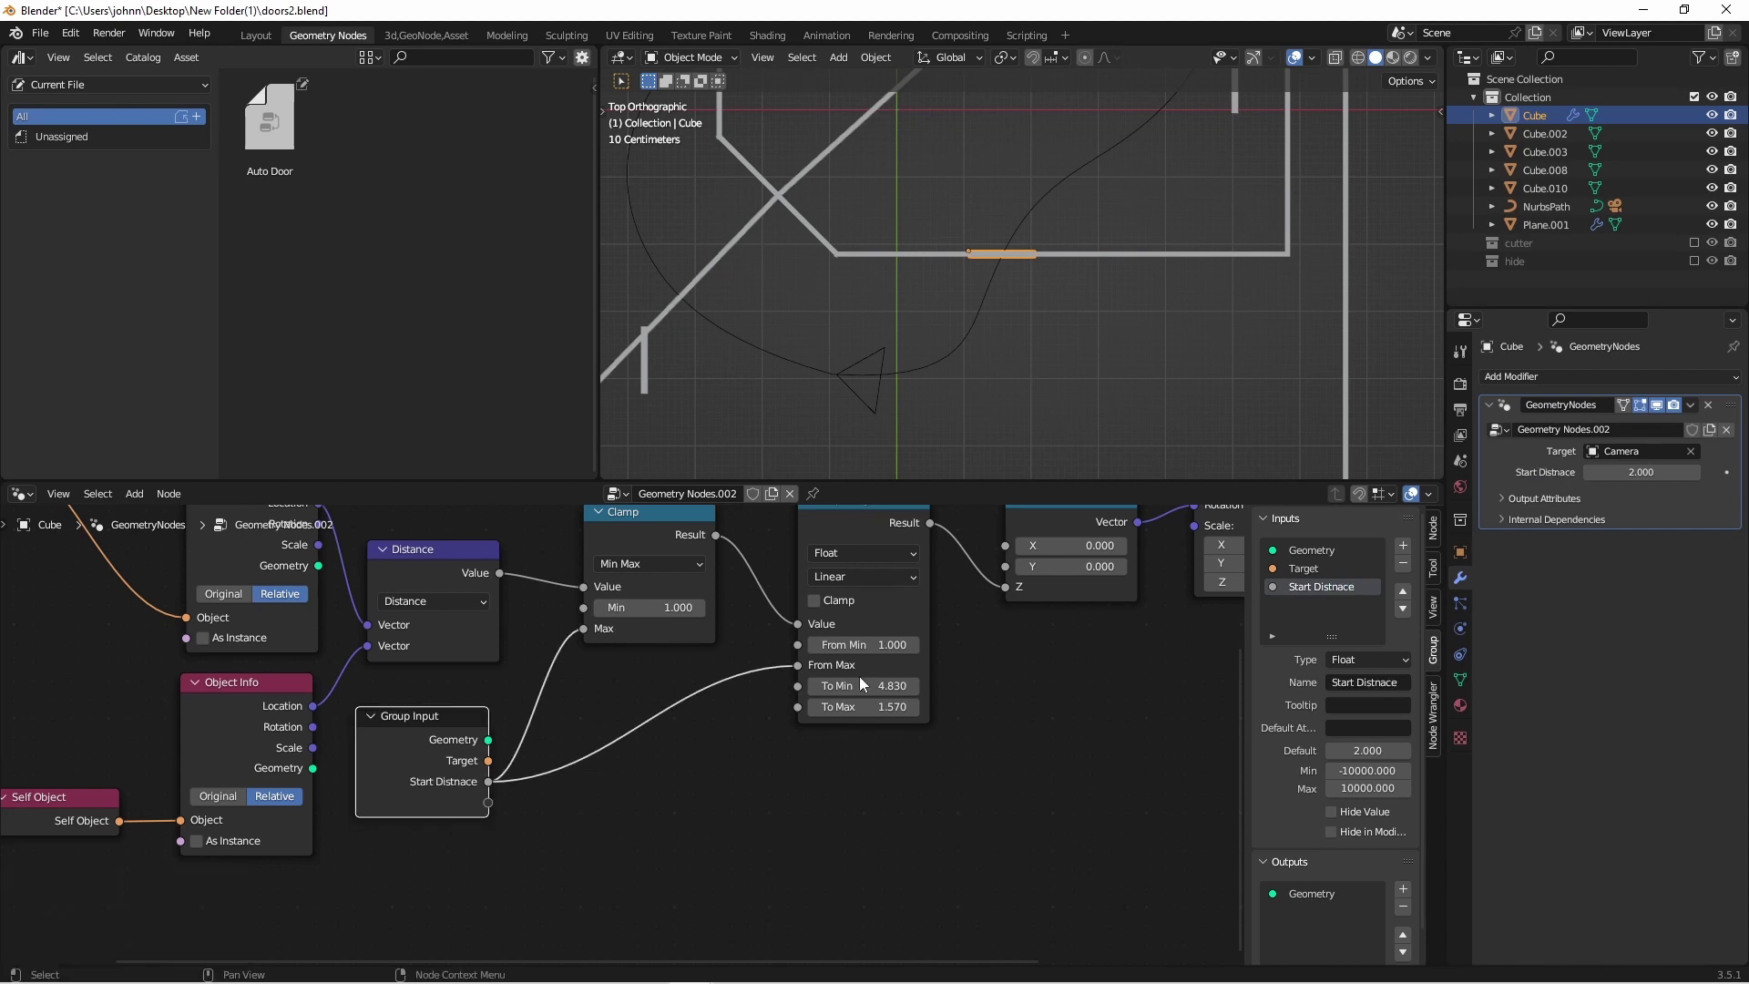
Expose Clamp's Min as a group input, also link it to Map Range's From Min, and name it End Distance.
{"action": "left_click_drag", "start_coordinate": [488, 802], "coordinate": [582, 616]}
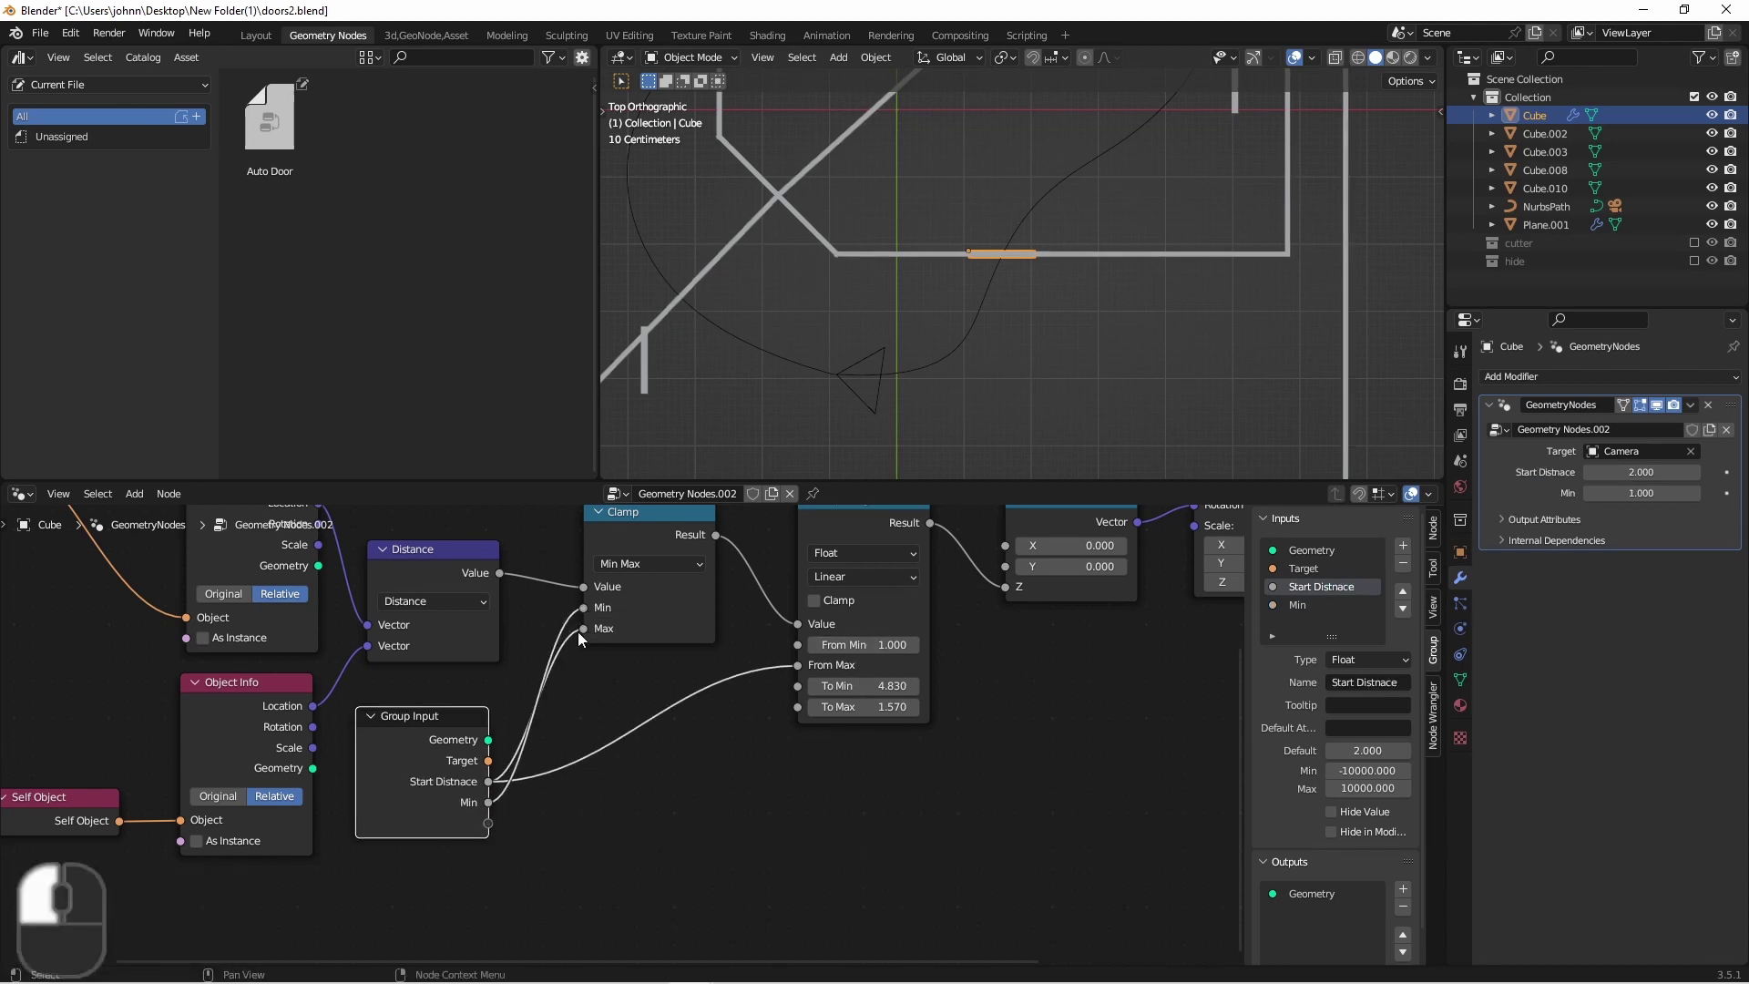
{"action": "left_click_drag", "start_coordinate": [488, 801], "coordinate": [798, 644]}
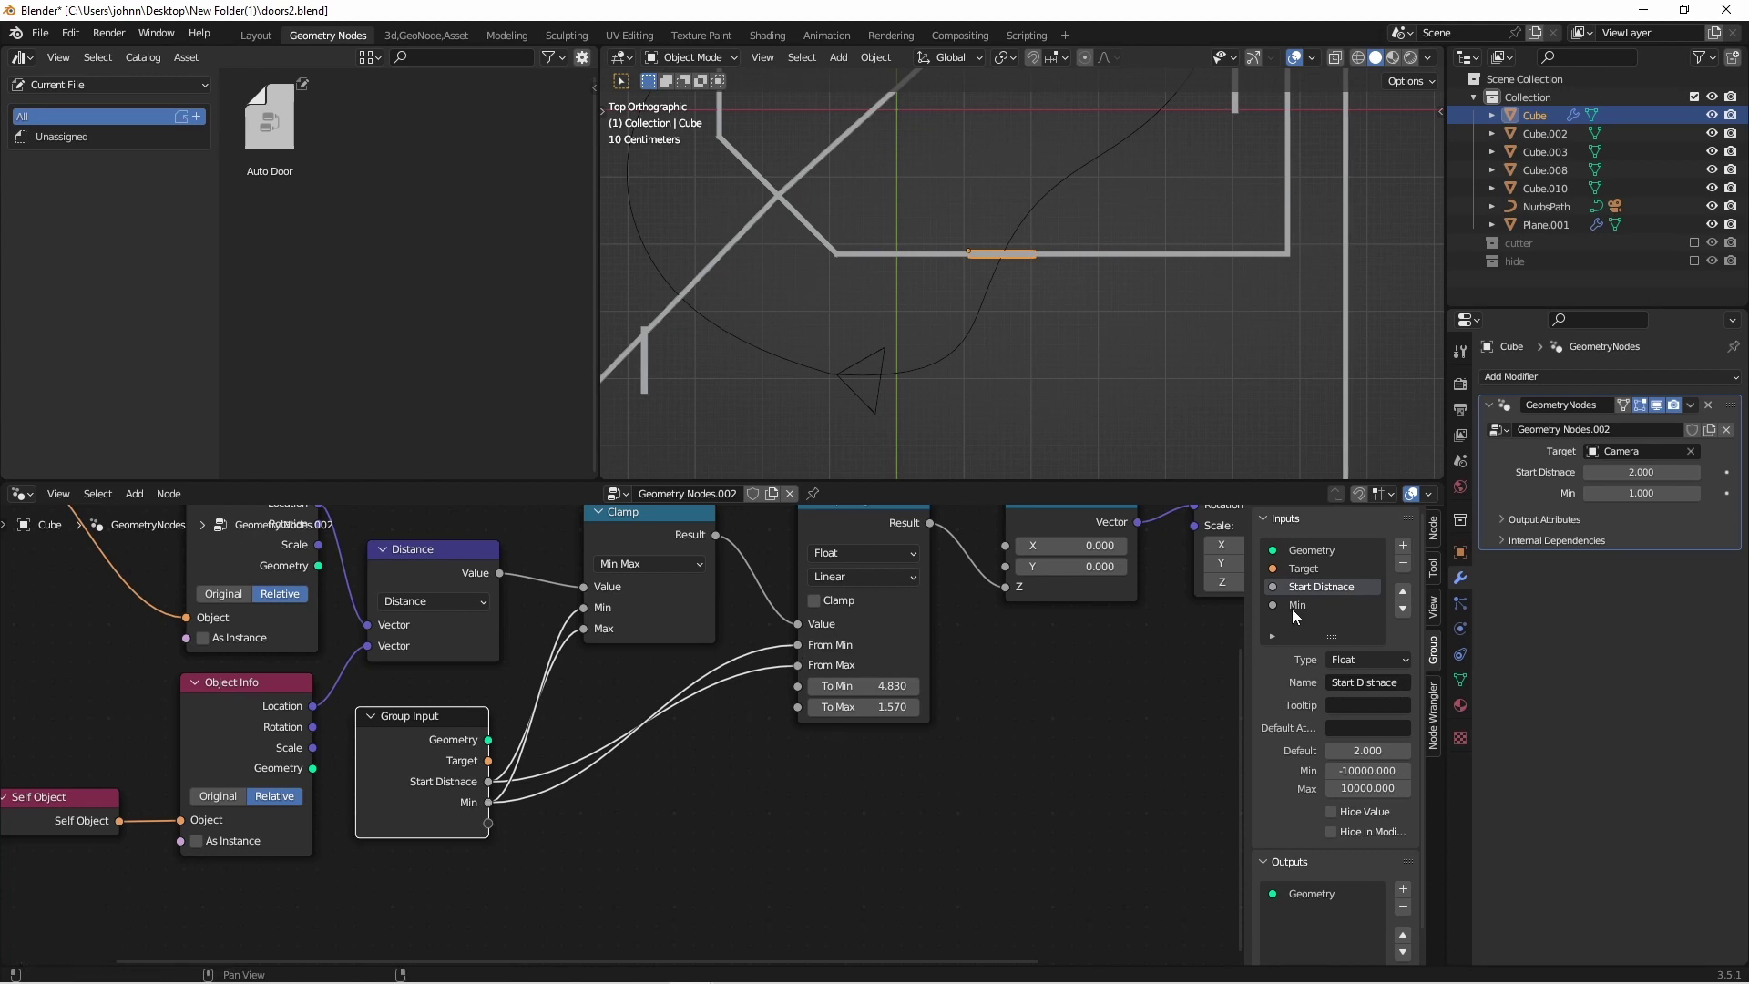
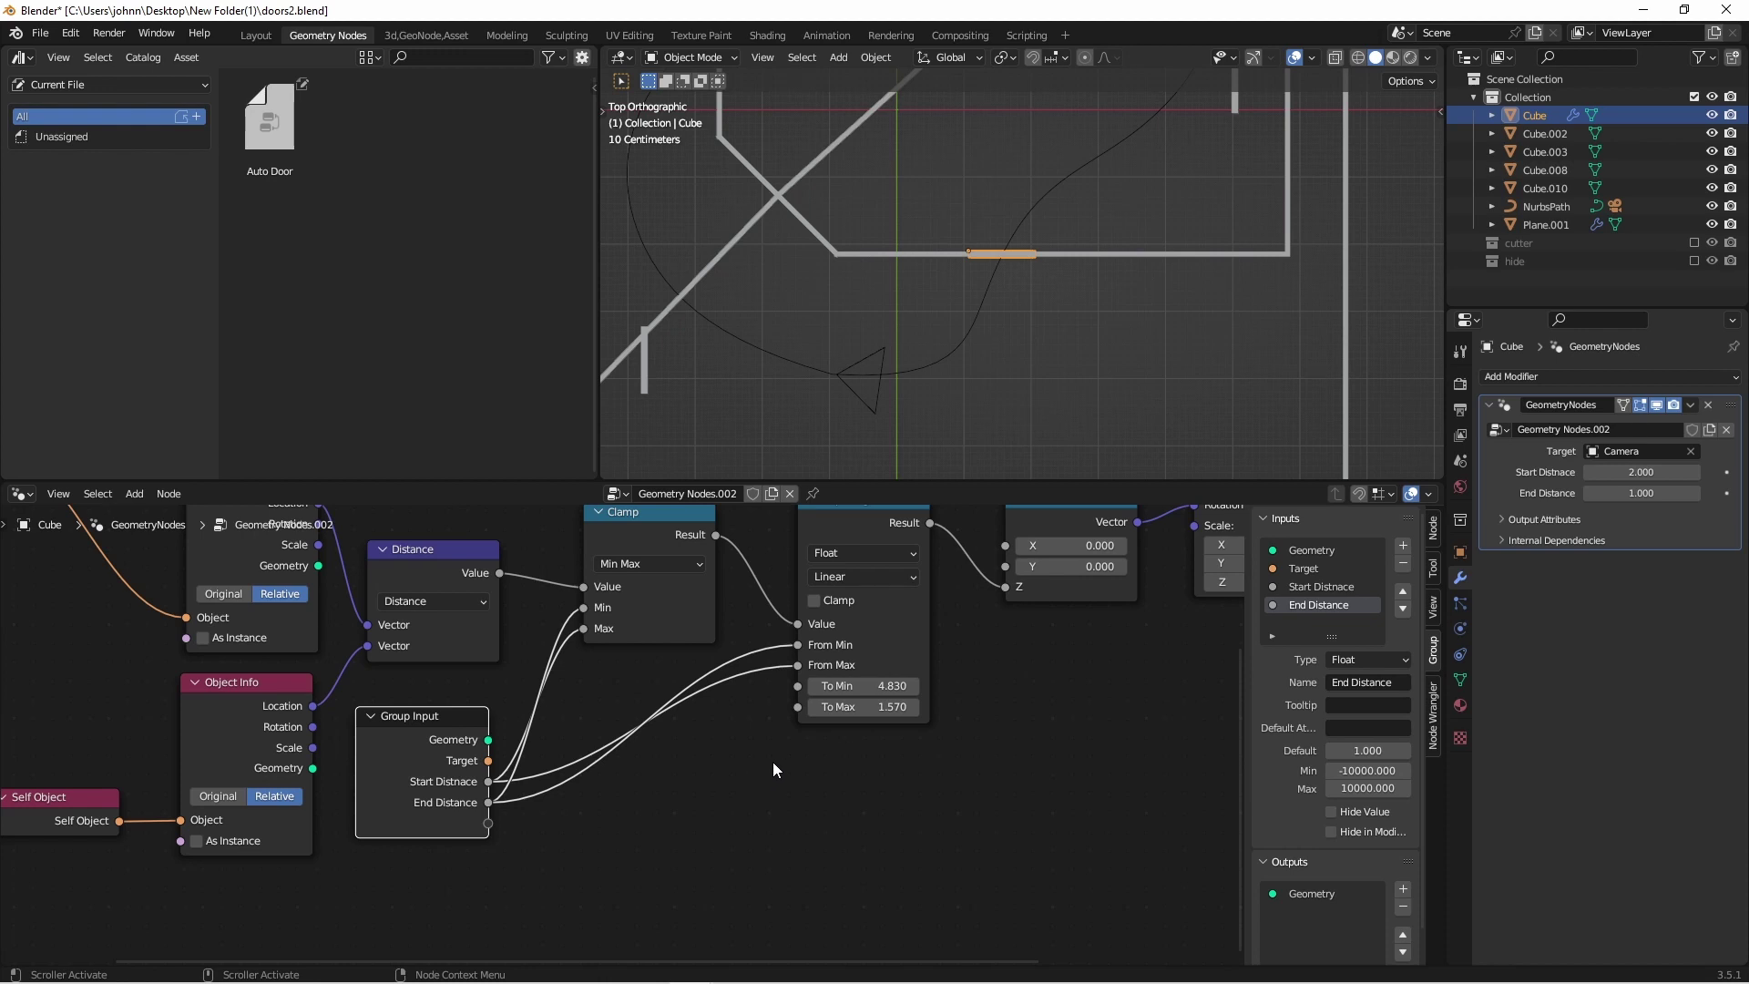
Add a Rotate Euler node below Map Range and switch it to Axis Angle.
{"action": "key", "text": "shift+a"}
{"action": "mouse_move", "coordinate": [756, 853]}
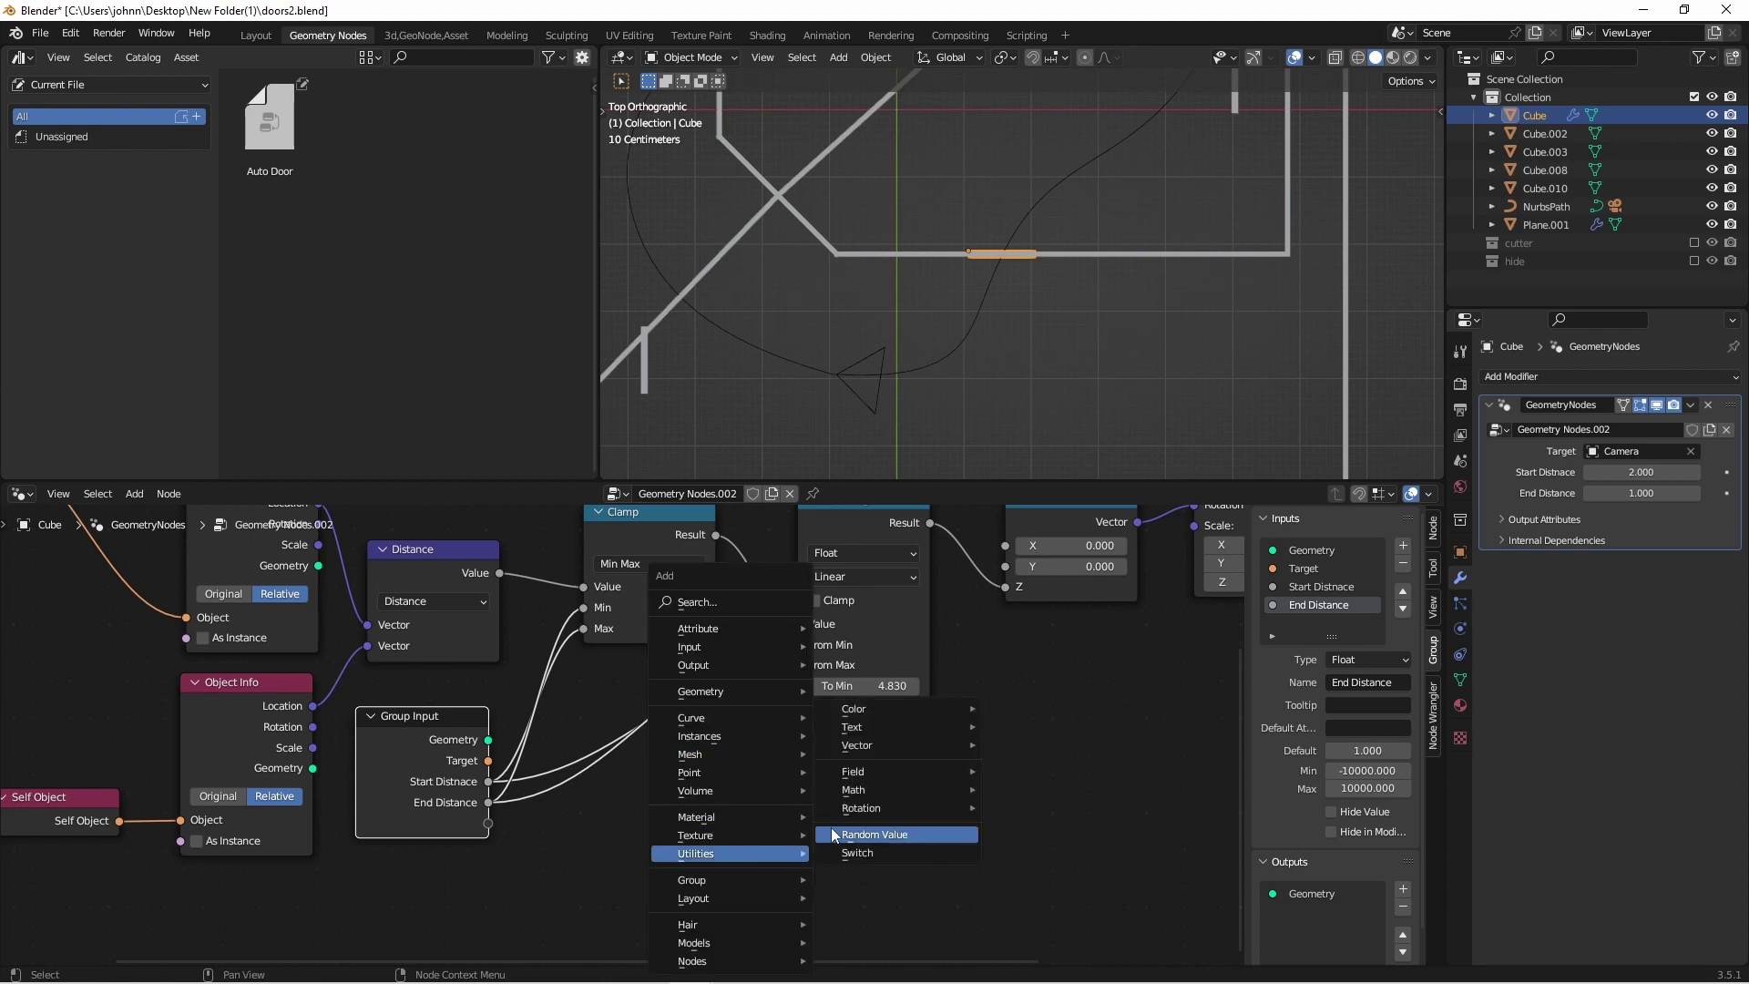
{"action": "mouse_move", "coordinate": [901, 807]}
{"action": "left_click", "coordinate": [1064, 826]}
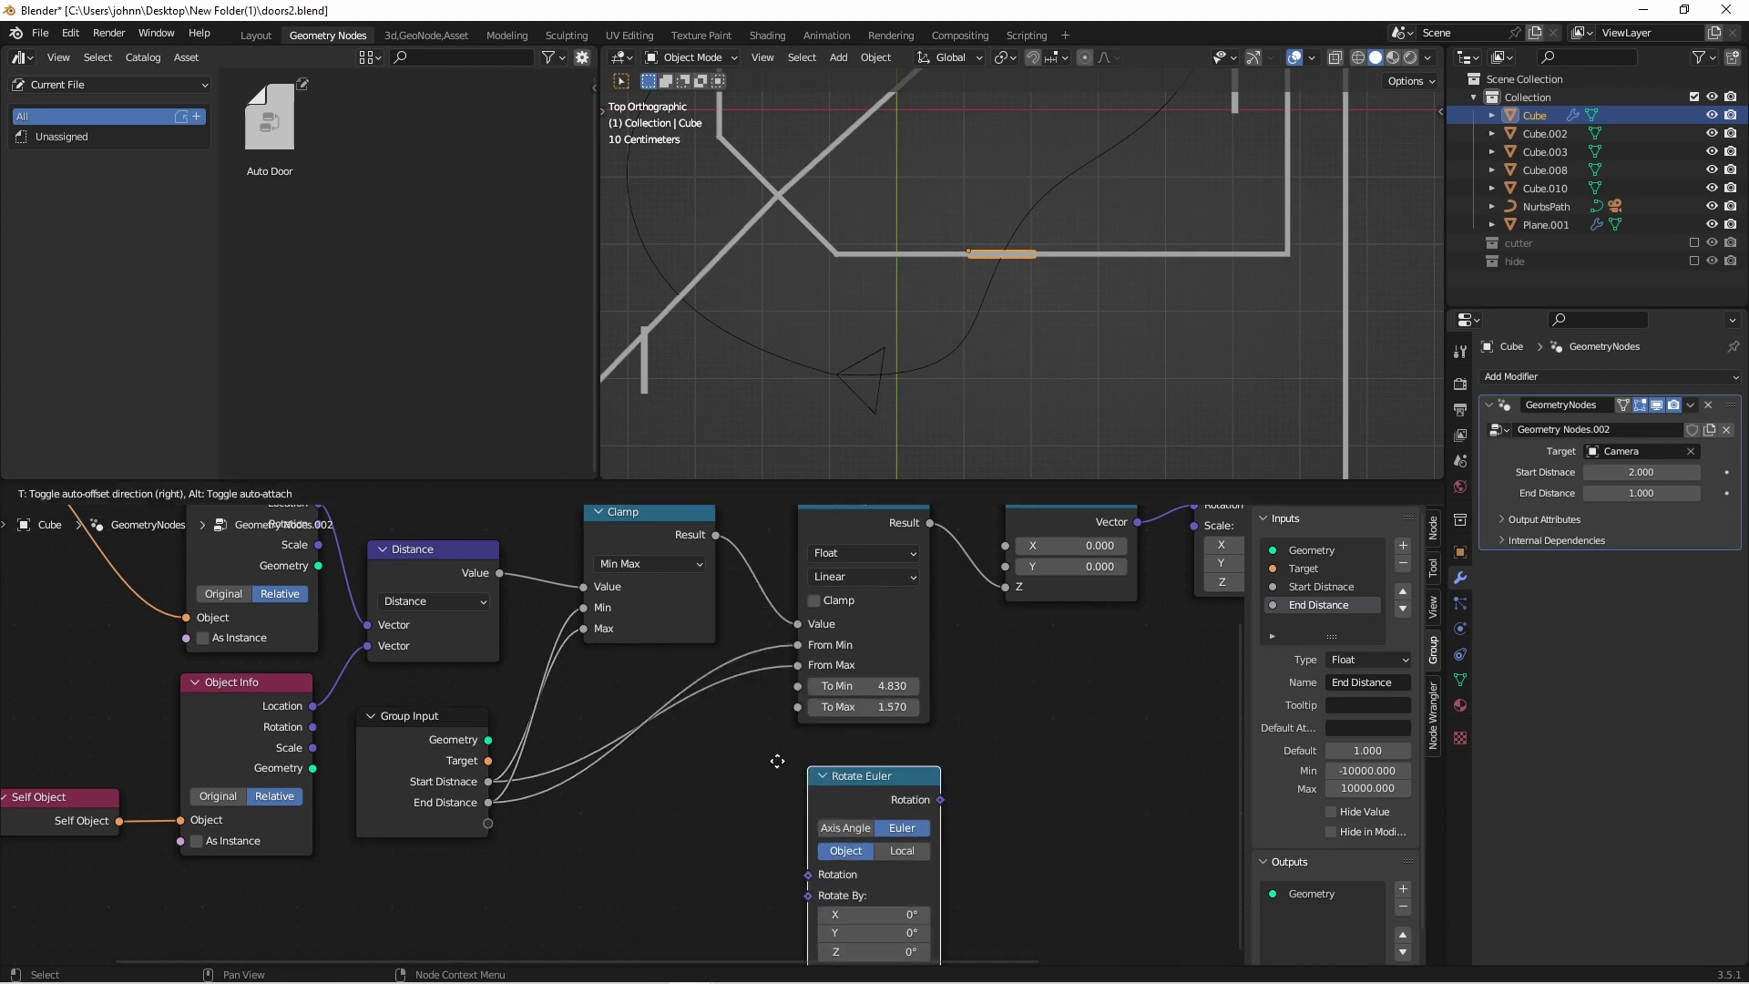
{"action": "left_click", "coordinate": [763, 807]}
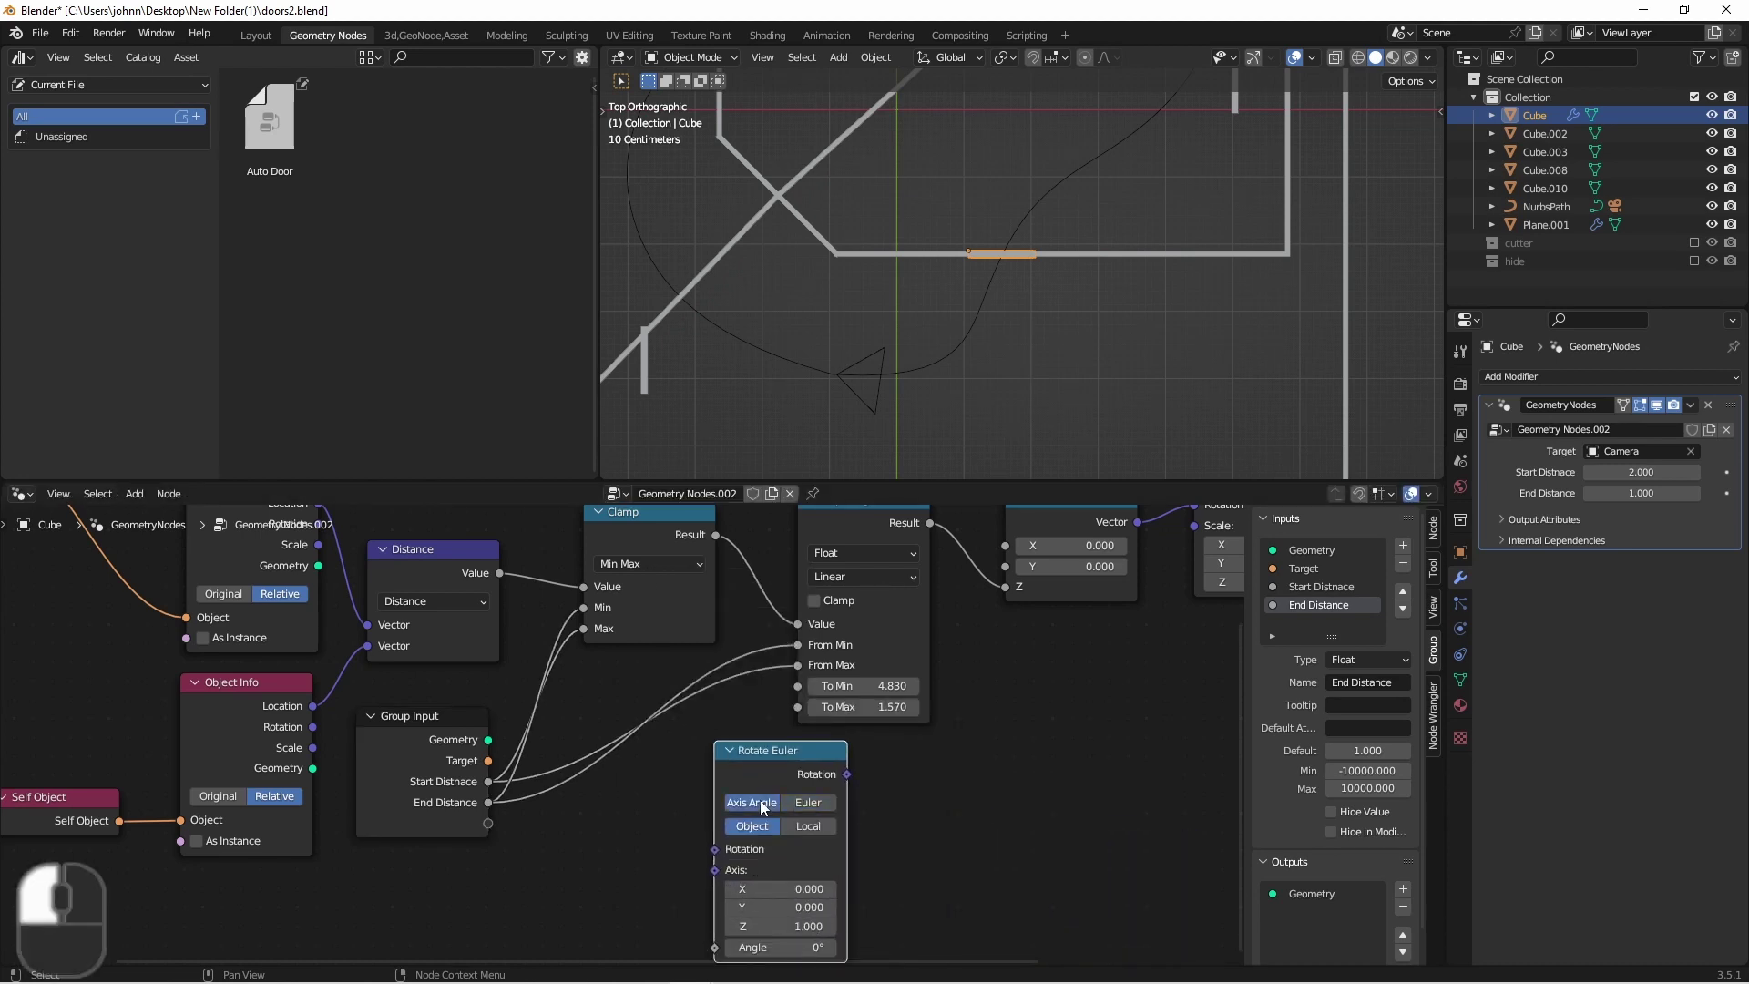
{"action": "left_click", "coordinate": [763, 802]}
Create two Angle group inputs from Rotate Euler's Angle socket and delete the Rotate Euler node.
{"action": "left_click_drag", "start_coordinate": [489, 822], "coordinate": [714, 899]}
{"action": "left_click_drag", "start_coordinate": [489, 794], "coordinate": [724, 889]}
{"action": "left_click", "coordinate": [778, 703]}
{"action": "key", "text": "x"}
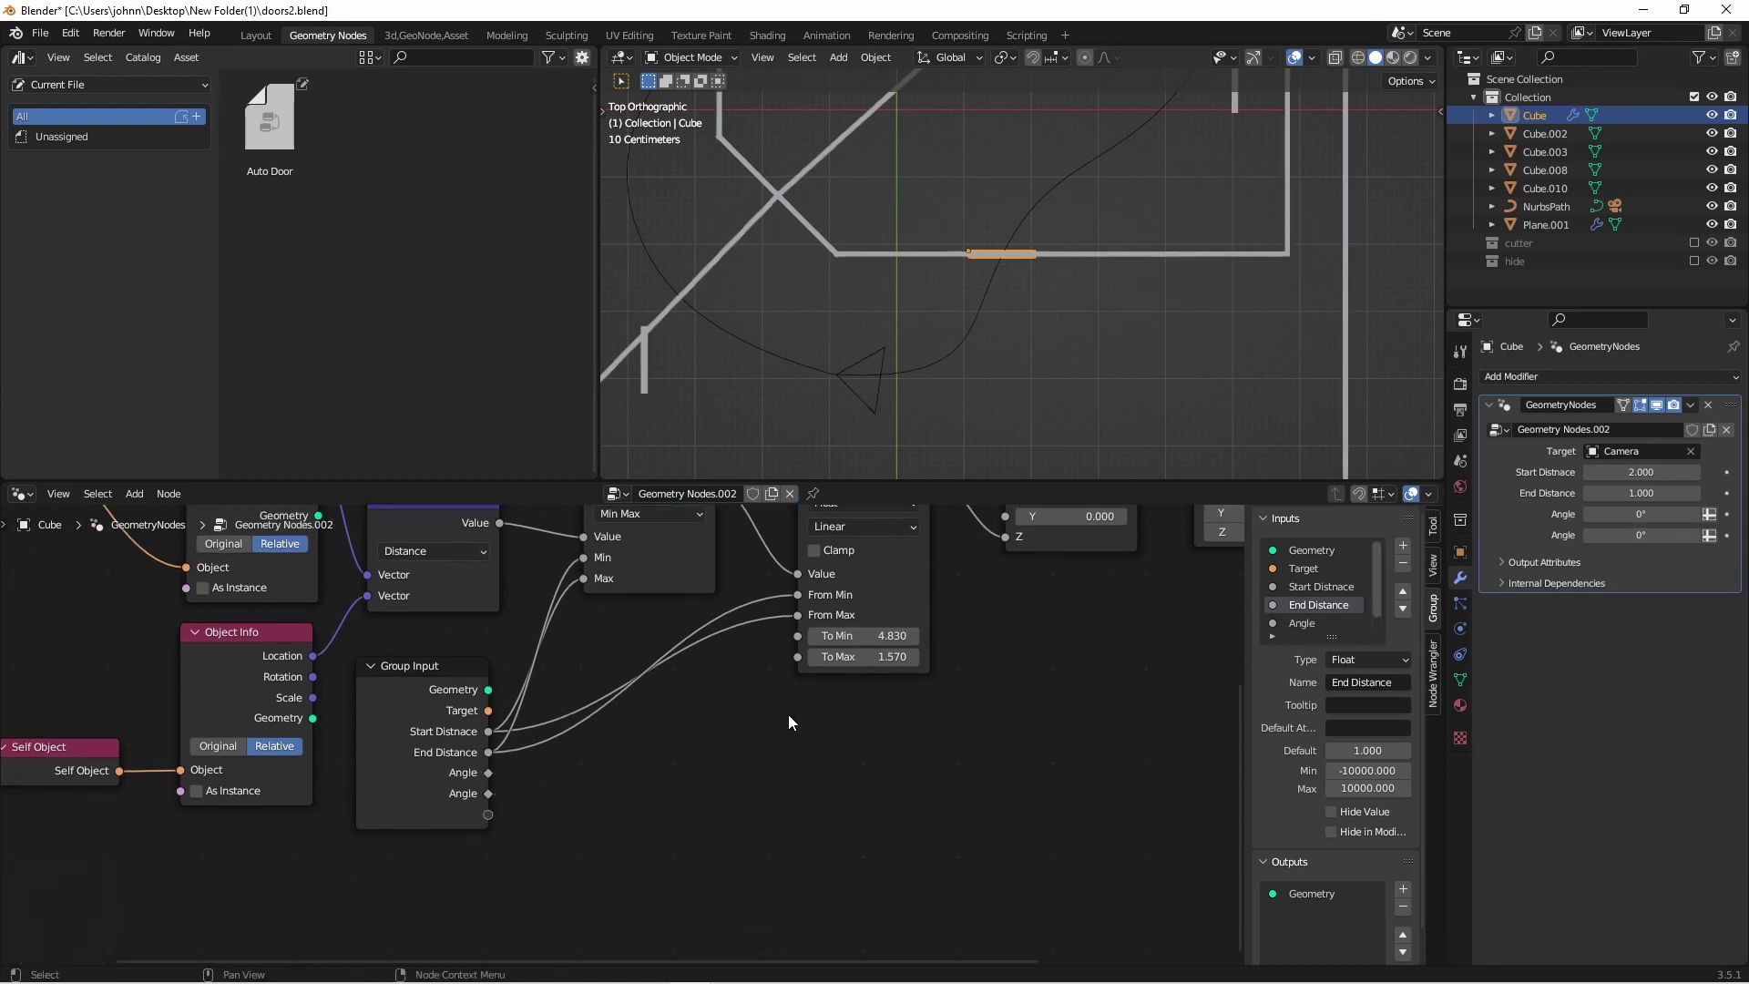
Rename the two Angle group inputs as Start Angle and End Angle.
{"action": "scroll", "coordinate": [1308, 620], "scroll_direction": "down", "scroll_amount": 1}
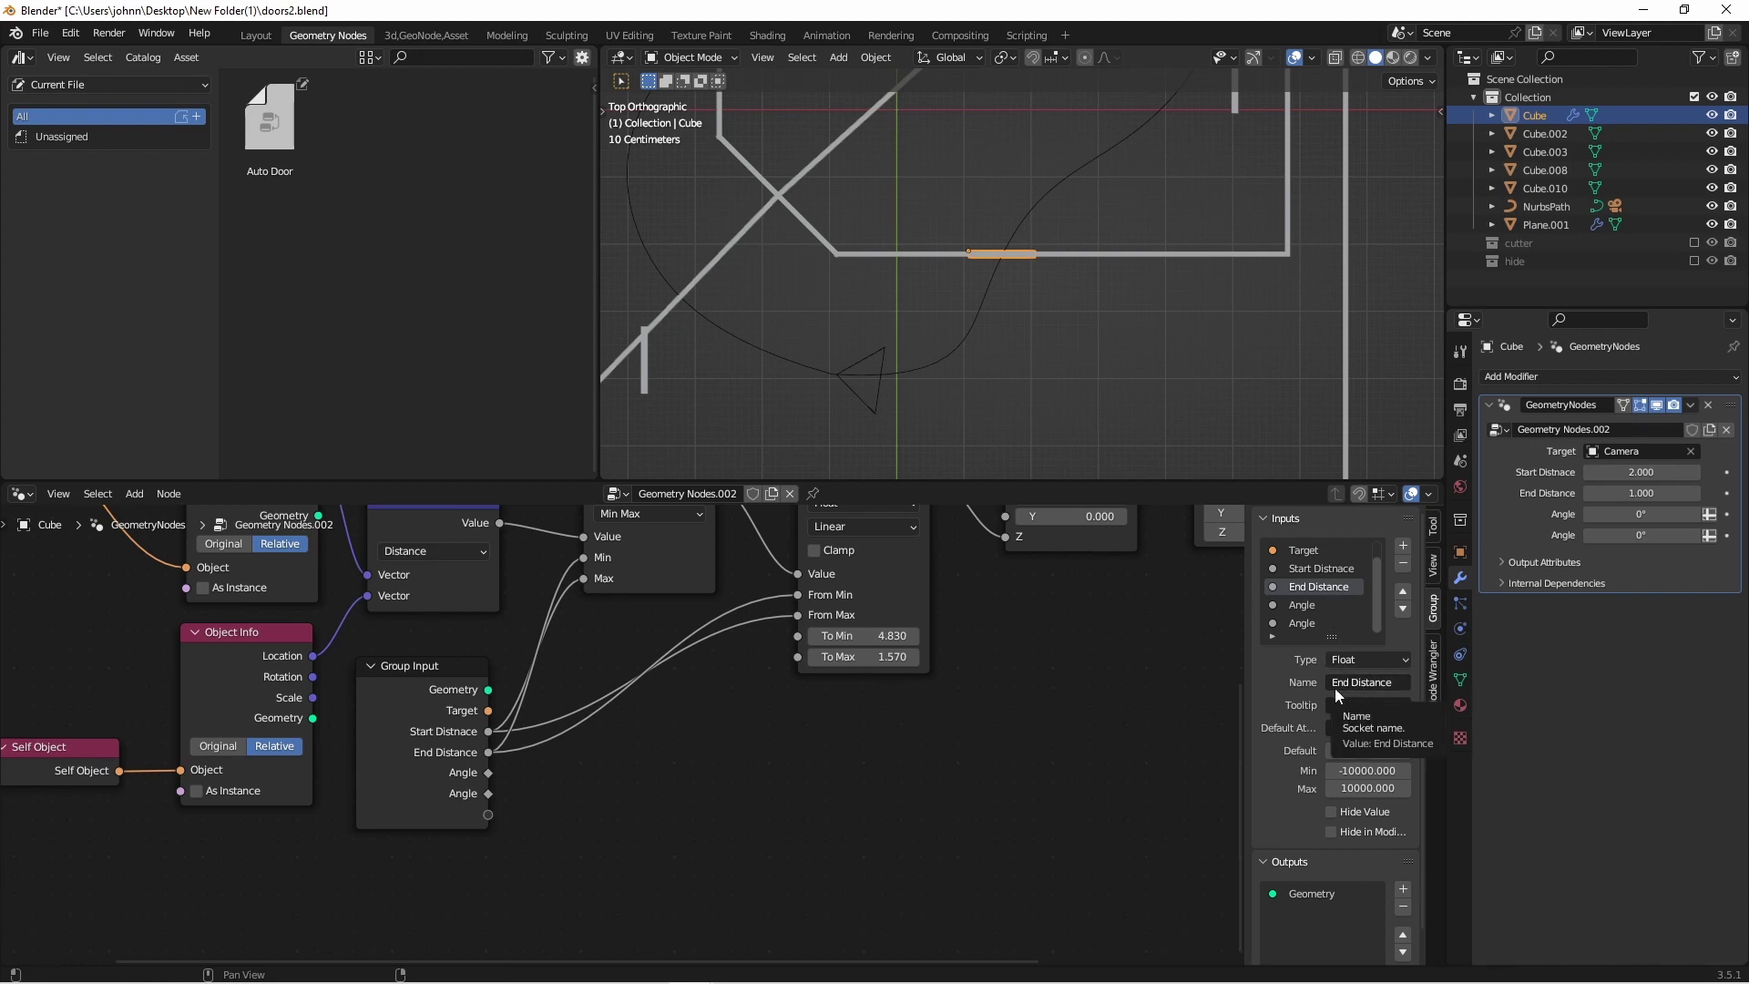
{"action": "double_click", "coordinate": [1302, 604]}
{"action": "key", "text": "Home"}
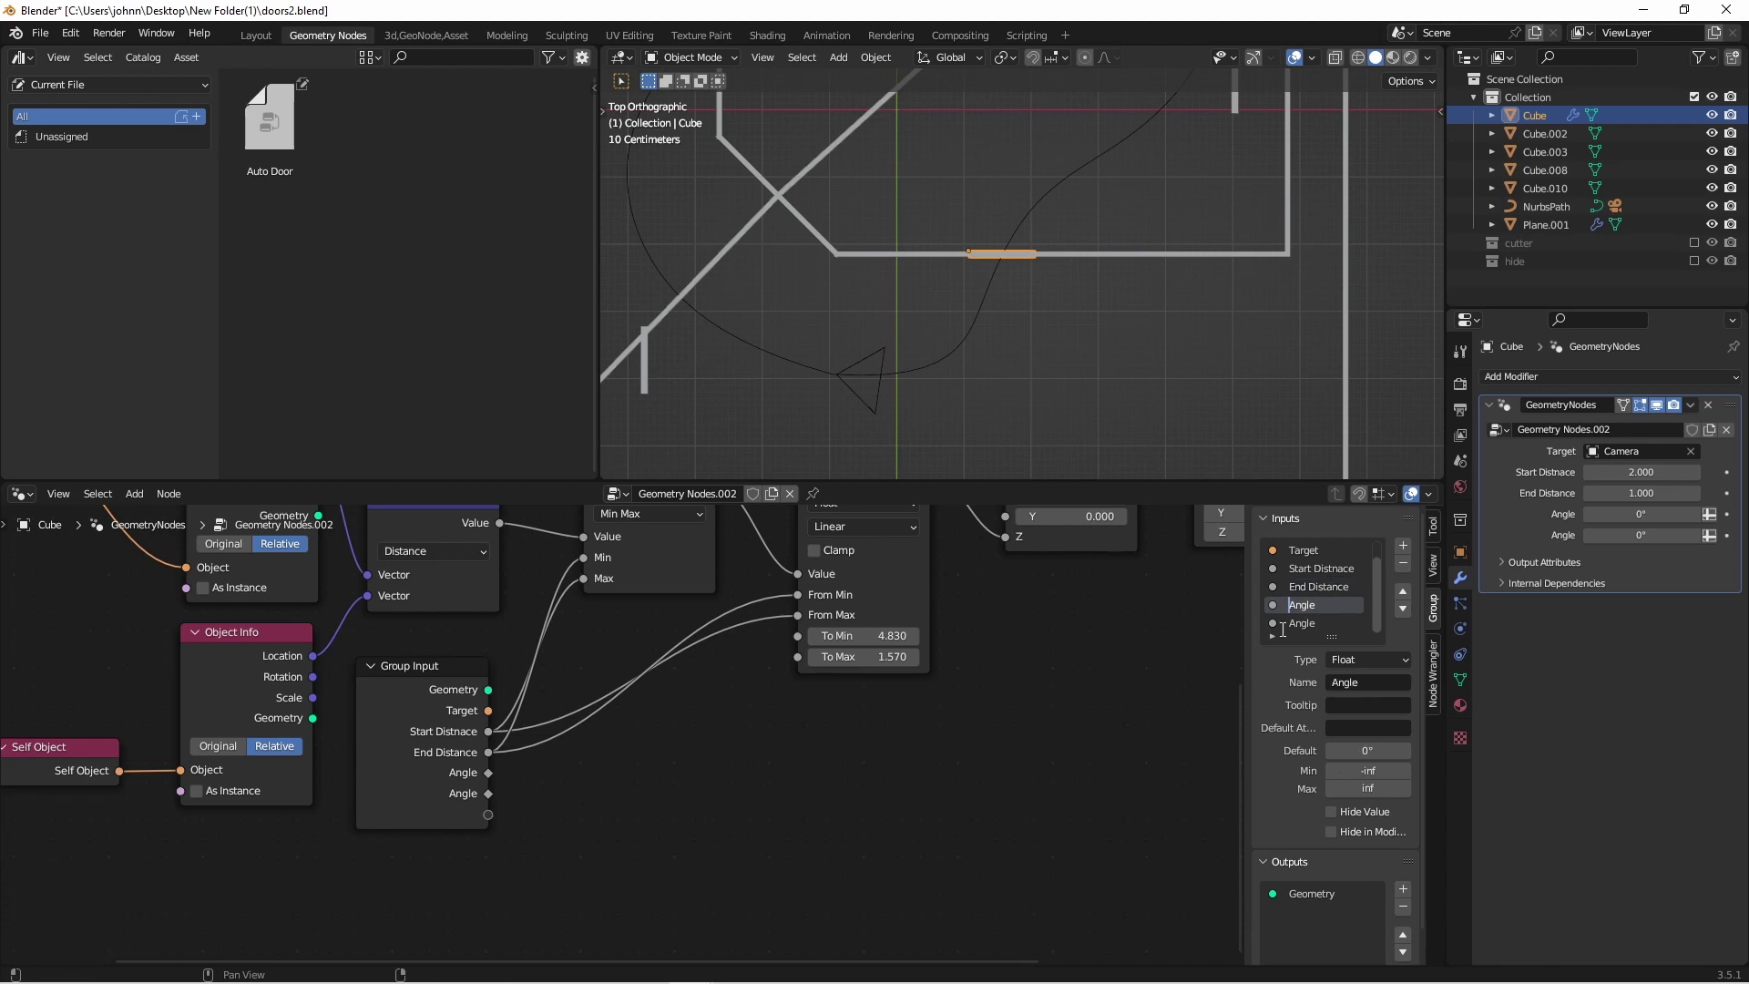
{"action": "type", "text": "Start"}
{"action": "key", "text": "Return"}
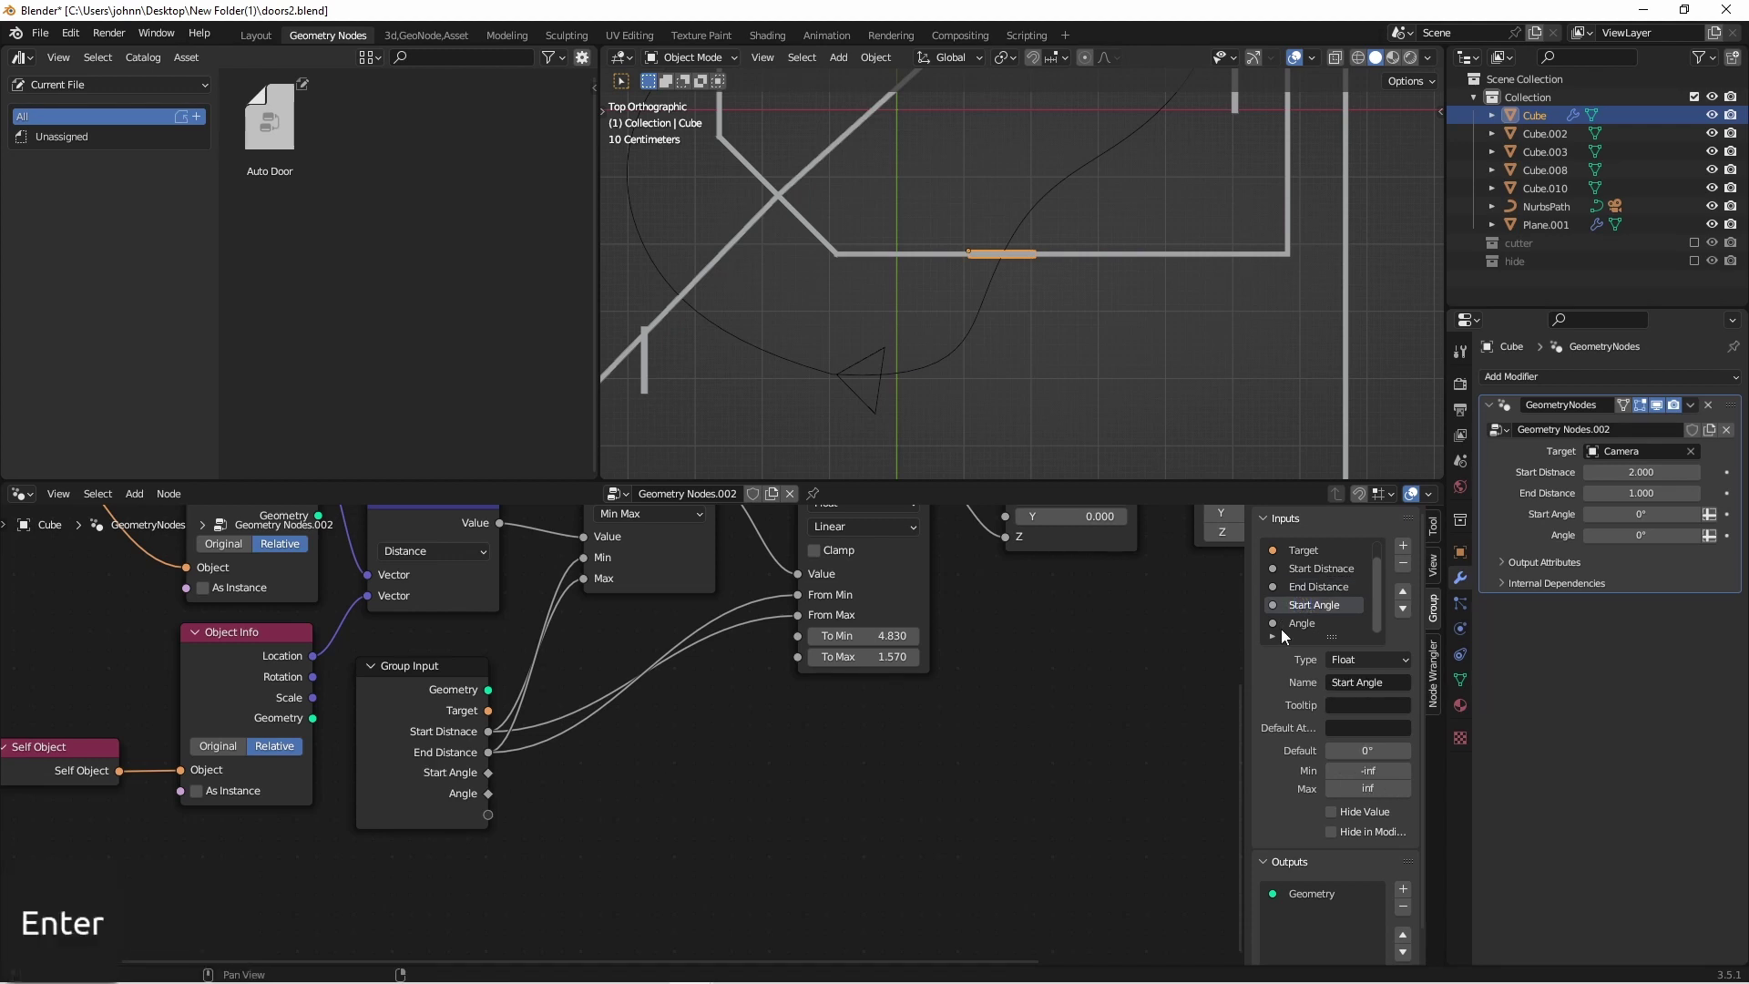
{"action": "double_click", "coordinate": [1294, 624]}
{"action": "key", "text": "Home"}
{"action": "type", "text": "End"}
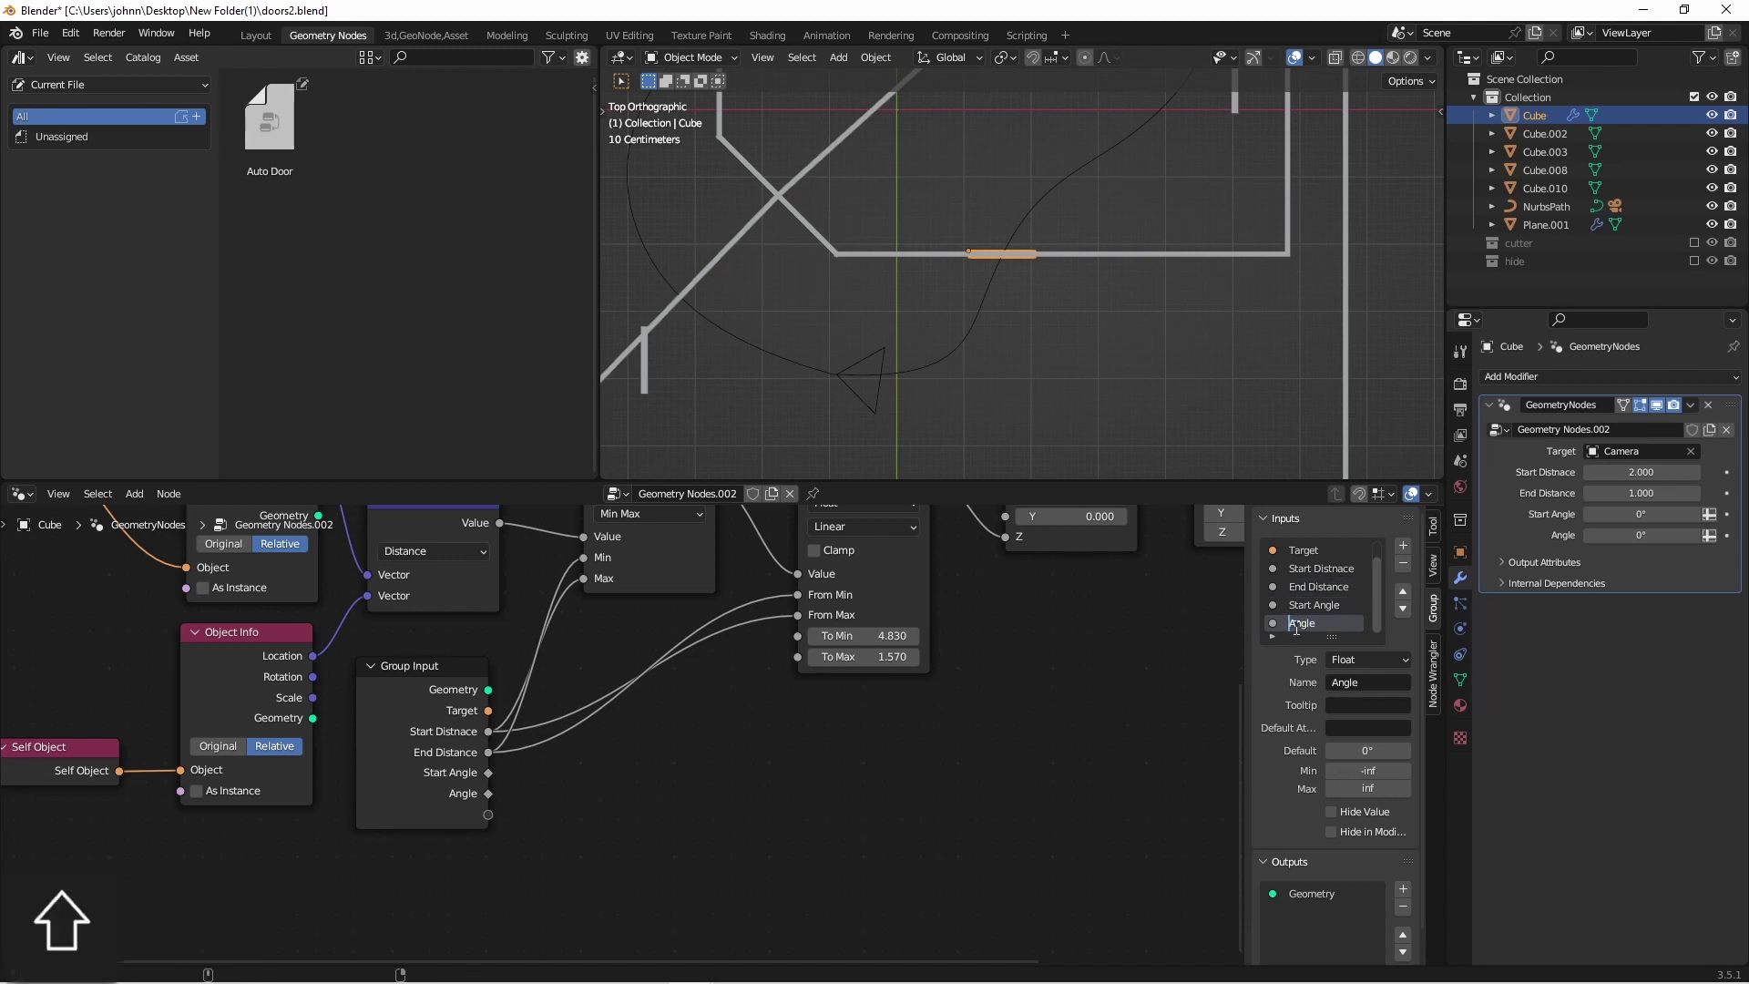
{"action": "key", "text": "Return"}
Link the Group Input's Start Angle to Map Range's To Max and its End Angle to To Min.
{"action": "middle_click_drag", "start_coordinate": [721, 747], "coordinate": [785, 820]}
{"action": "left_click_drag", "start_coordinate": [552, 844], "coordinate": [863, 729]}
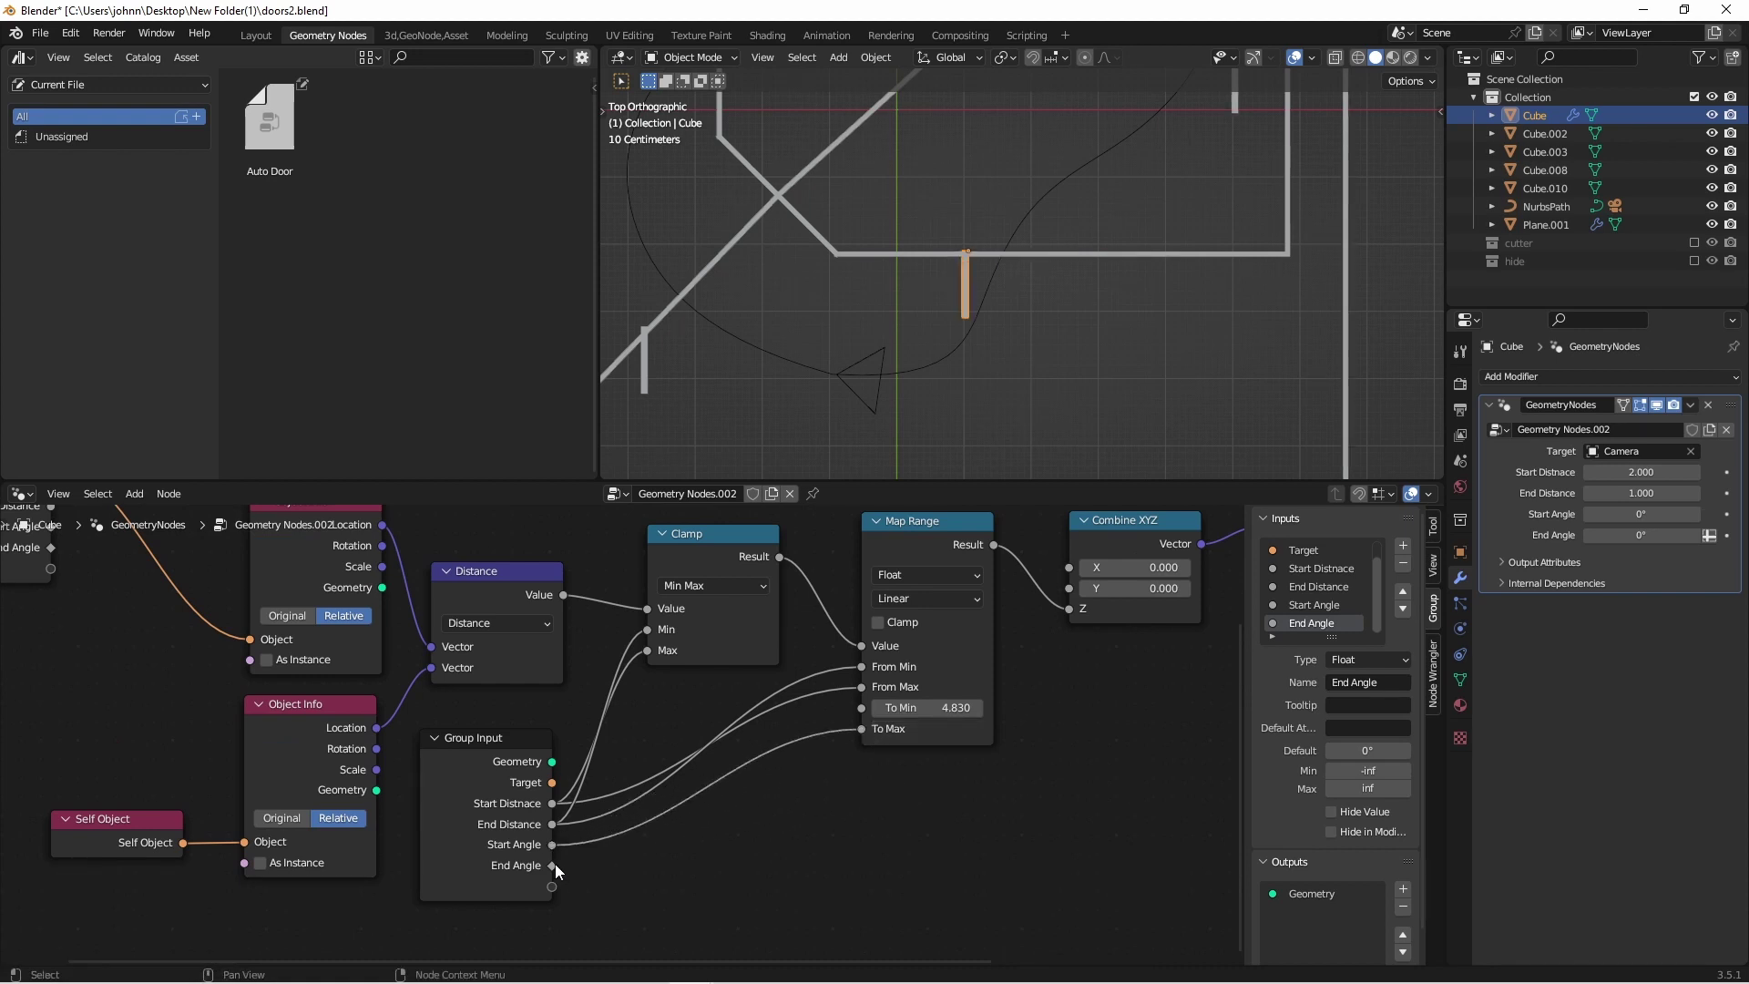
{"action": "left_click_drag", "start_coordinate": [553, 865], "coordinate": [855, 708]}
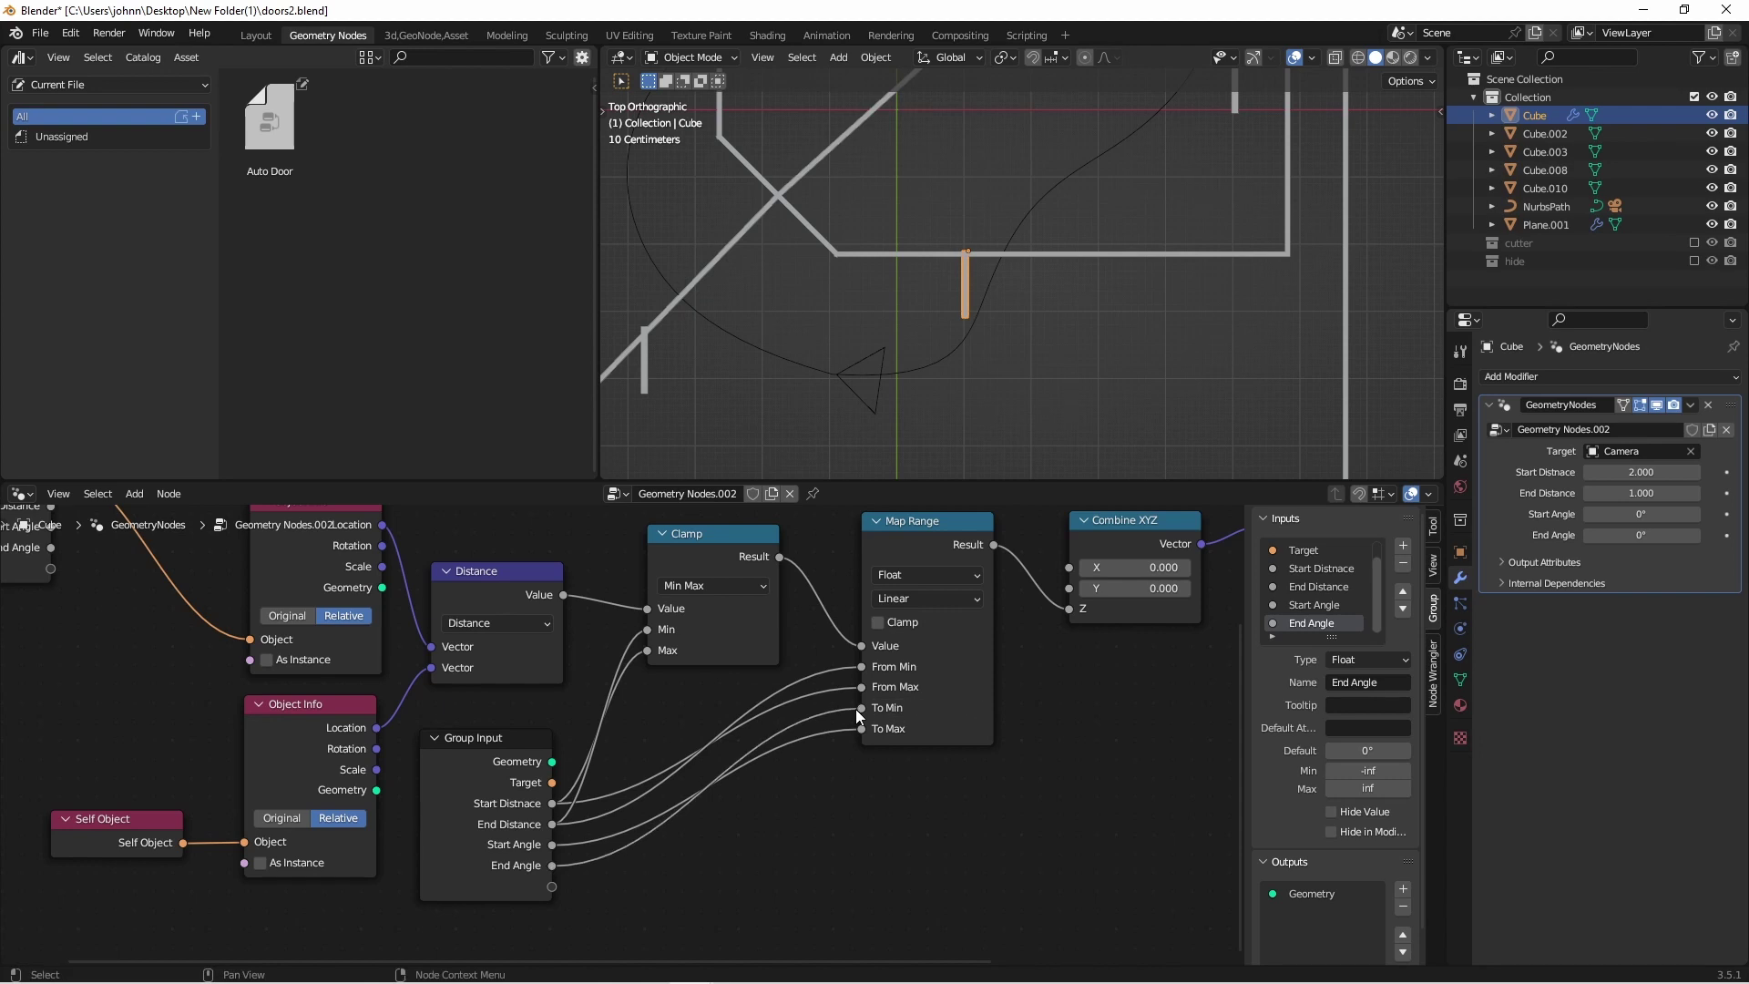
Set the modifier's Start Angle to 90° and its End Angle to 245° so the door closes and swings open.
{"action": "left_click", "coordinate": [1632, 515]}
{"action": "type", "text": "90"}
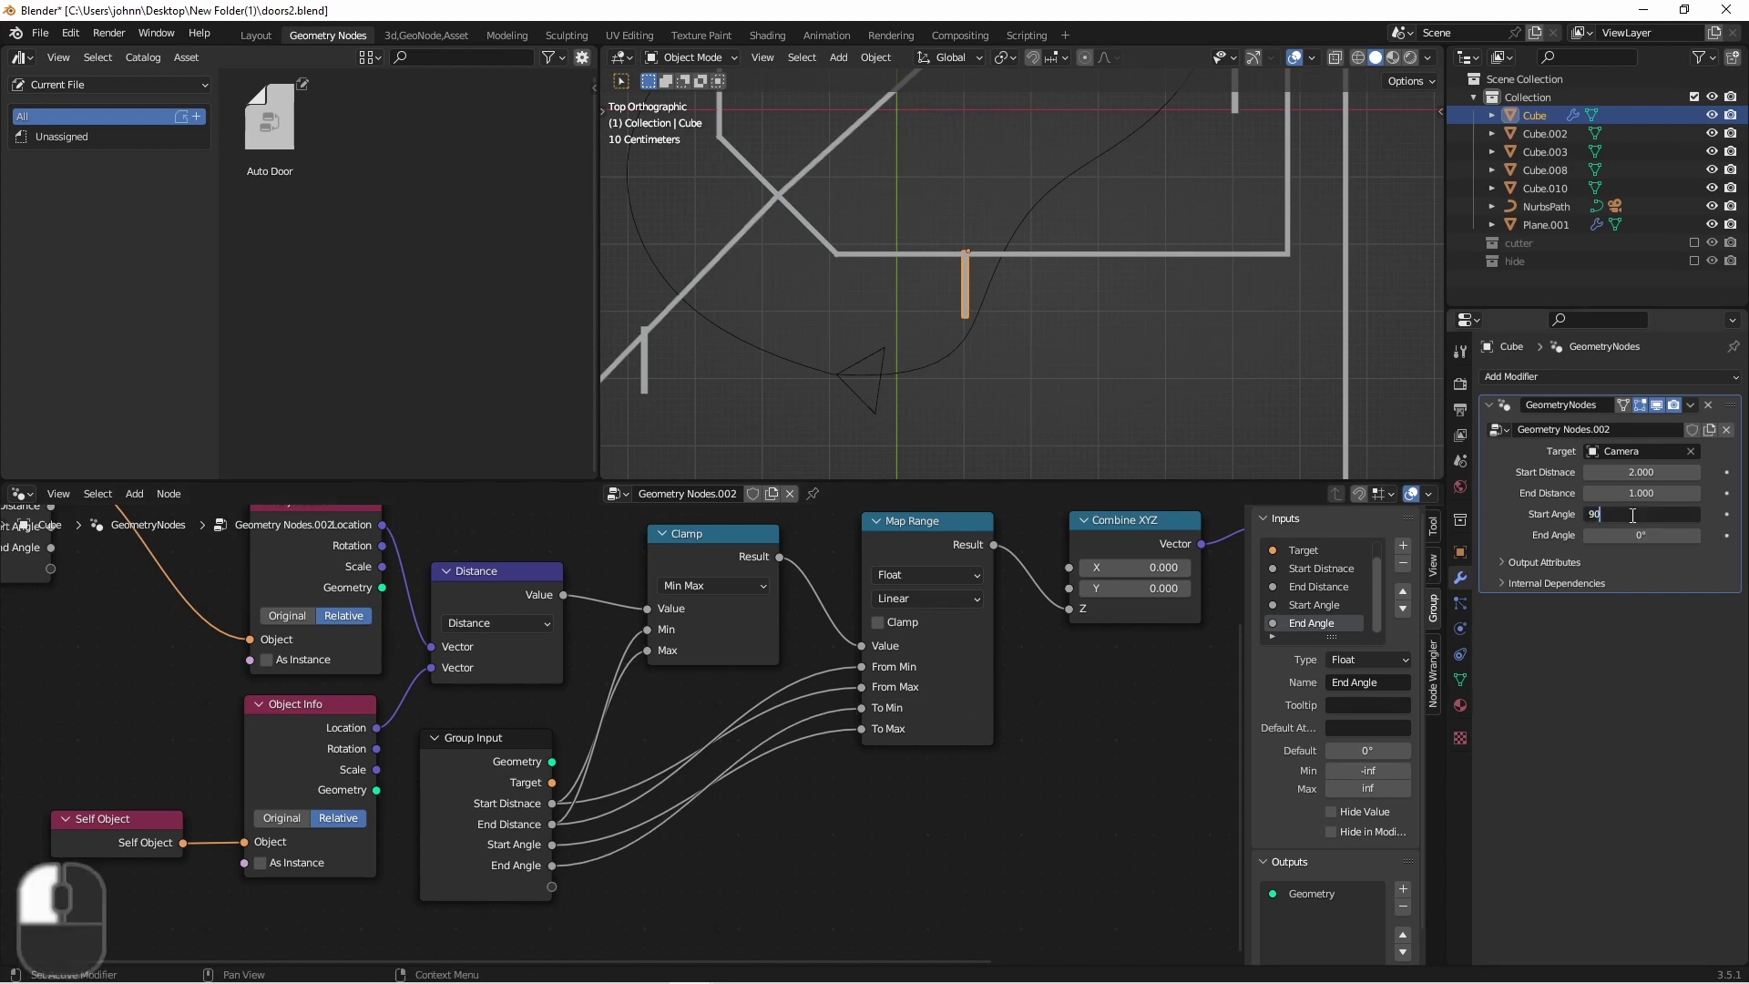
{"action": "key", "text": "Return"}
{"action": "left_click", "coordinate": [1639, 535]}
{"action": "type", "text": "90"}
{"action": "key", "text": "Return"}
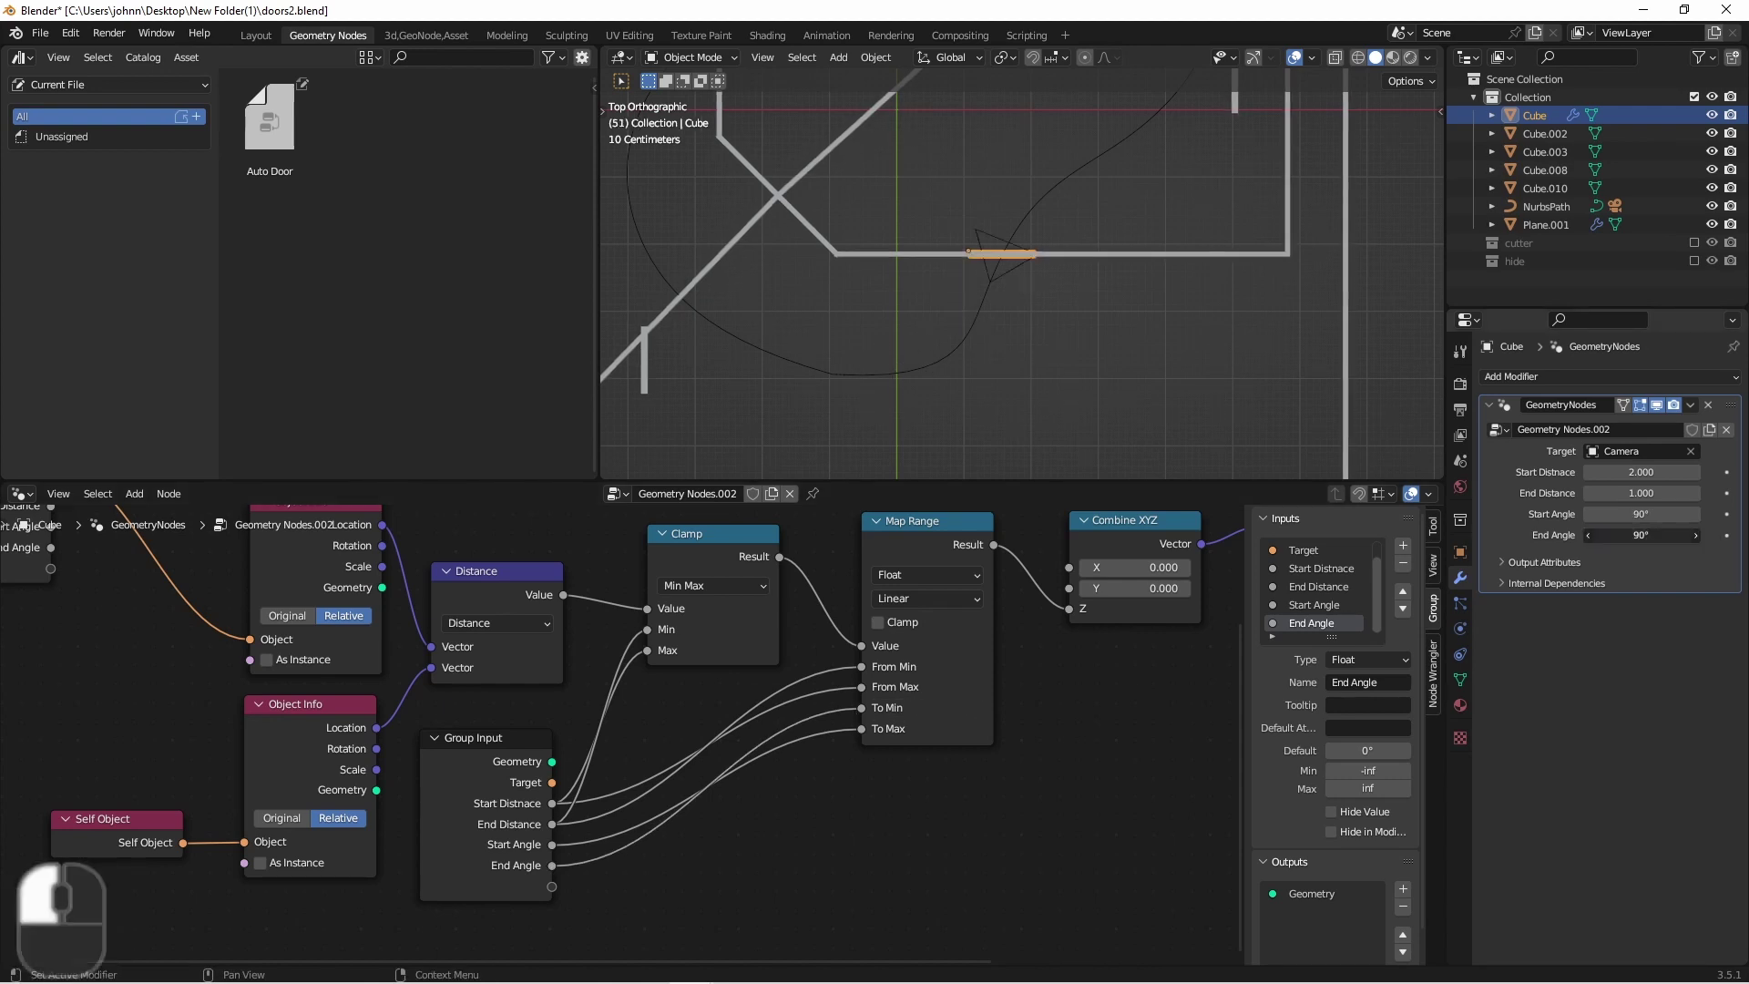
{"action": "left_click_drag", "start_coordinate": [1639, 534], "coordinate": [1694, 535]}
Rename the node group as Door Opener and mark it as an asset.
{"action": "key", "text": "Home"}
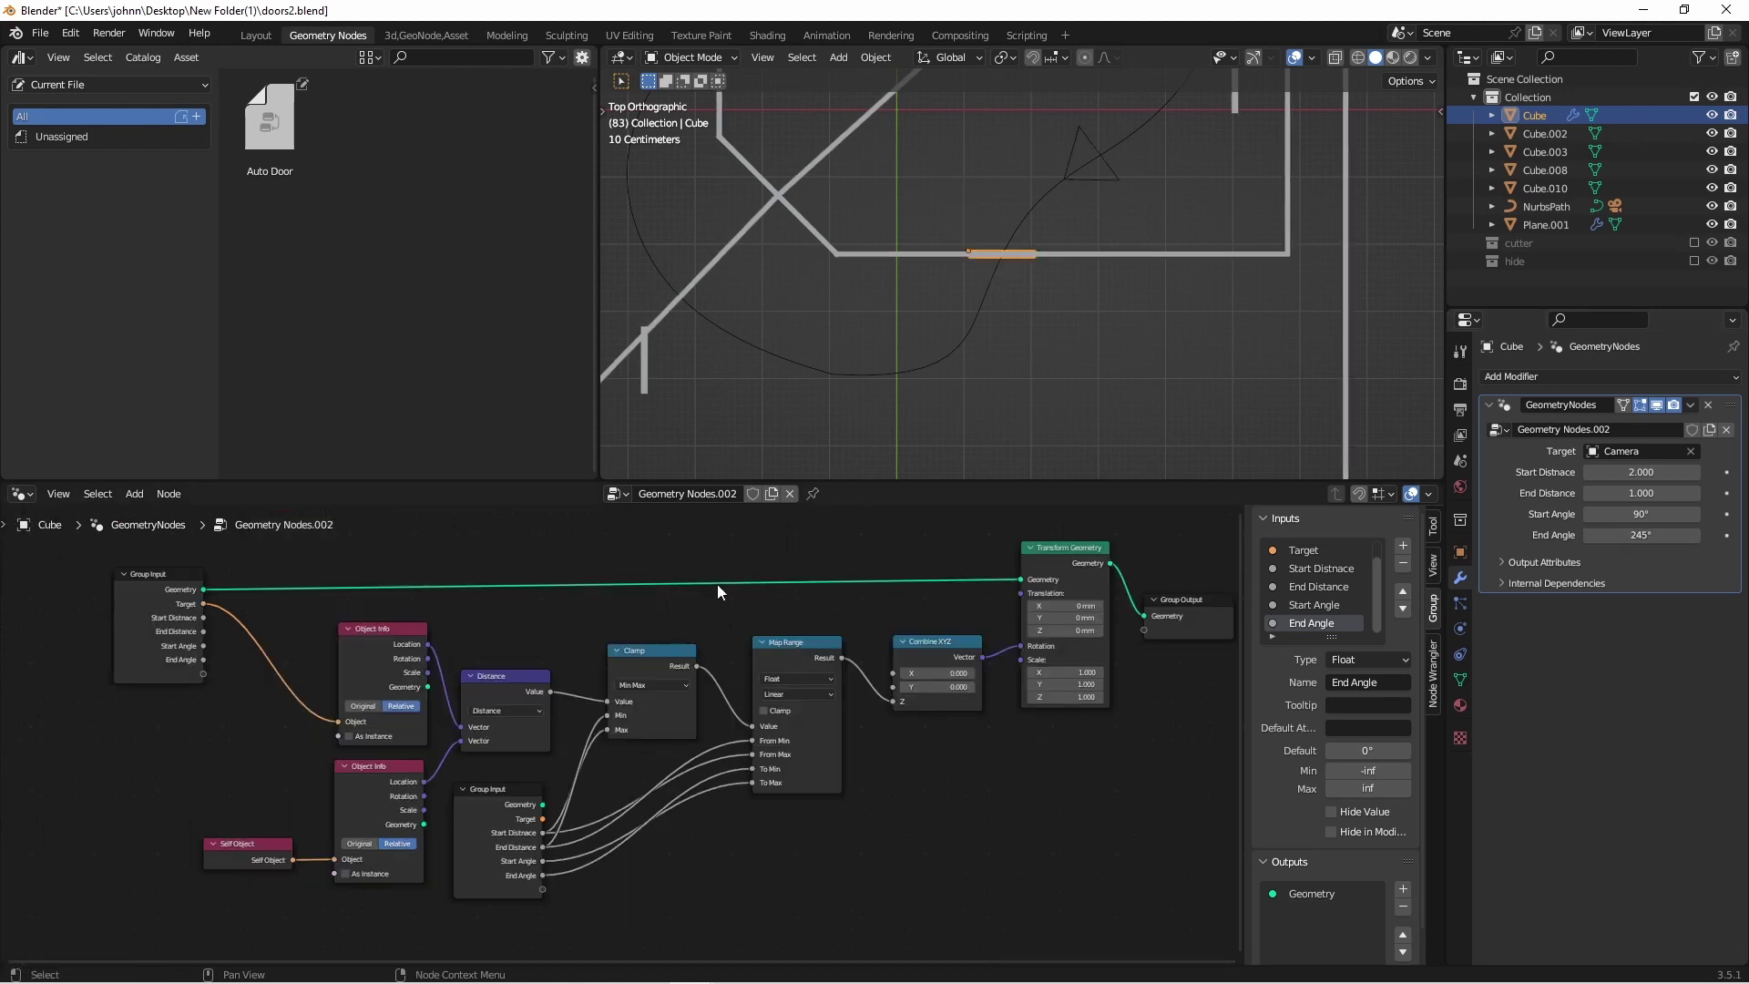
{"action": "double_click", "coordinate": [685, 495]}
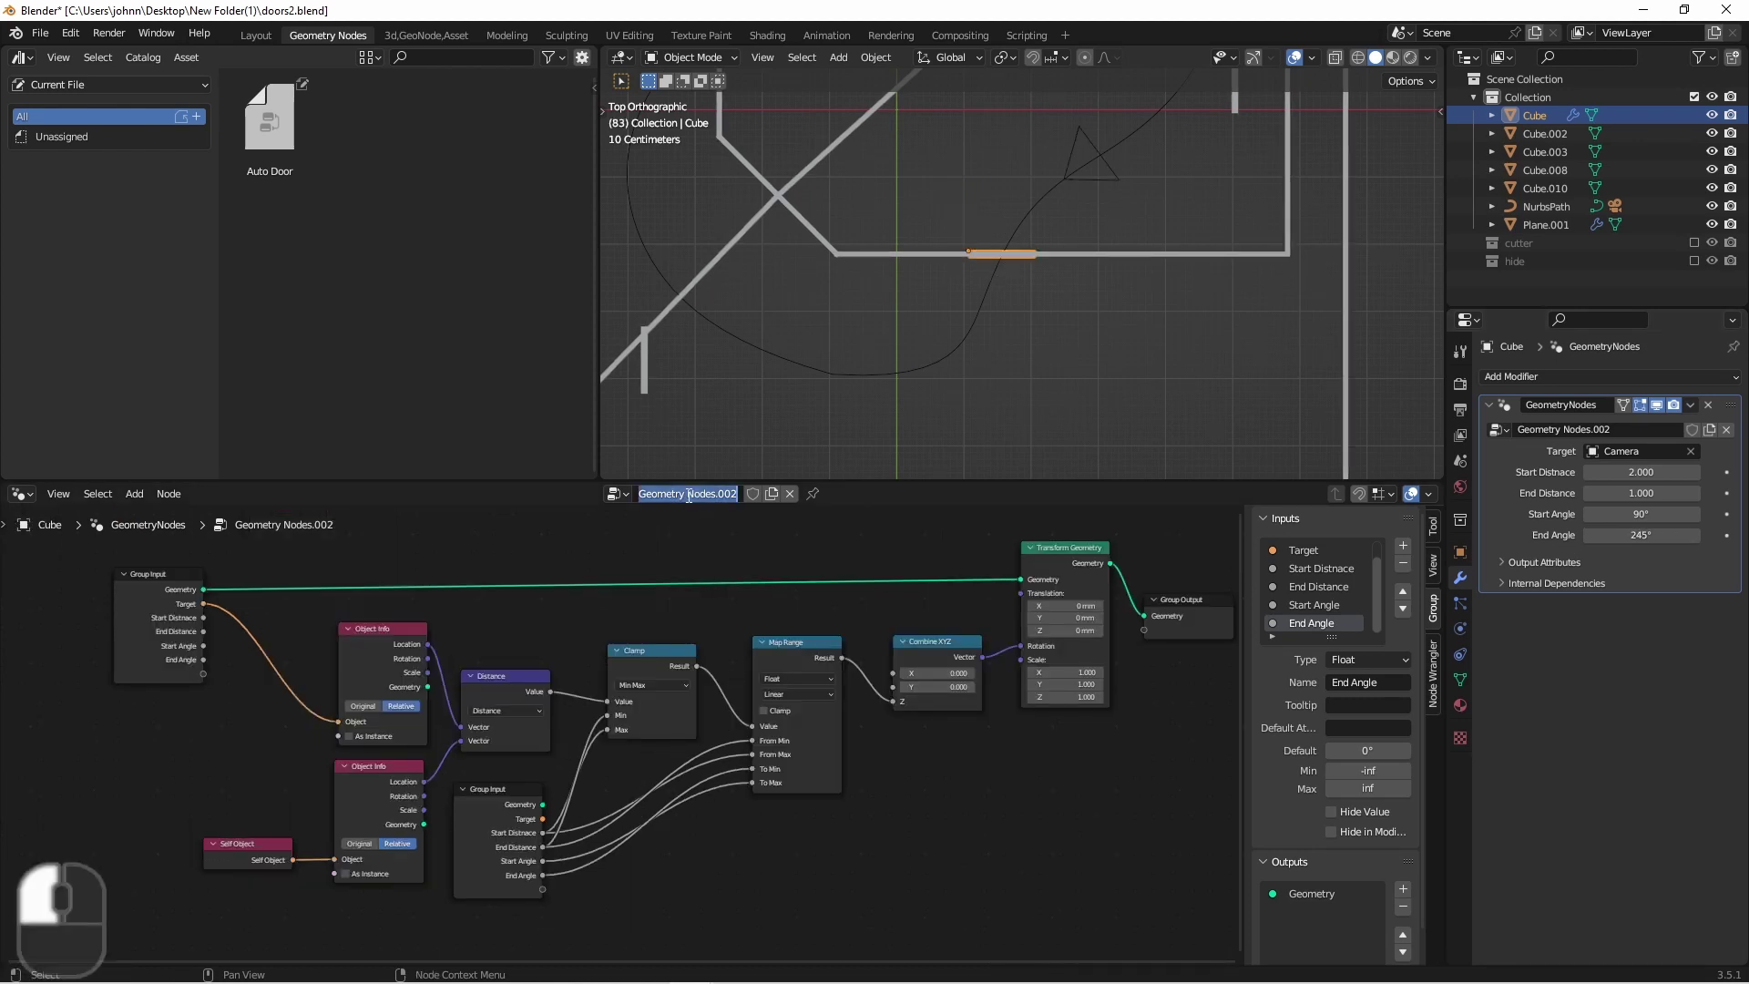
{"action": "type", "text": "Door Opener"}
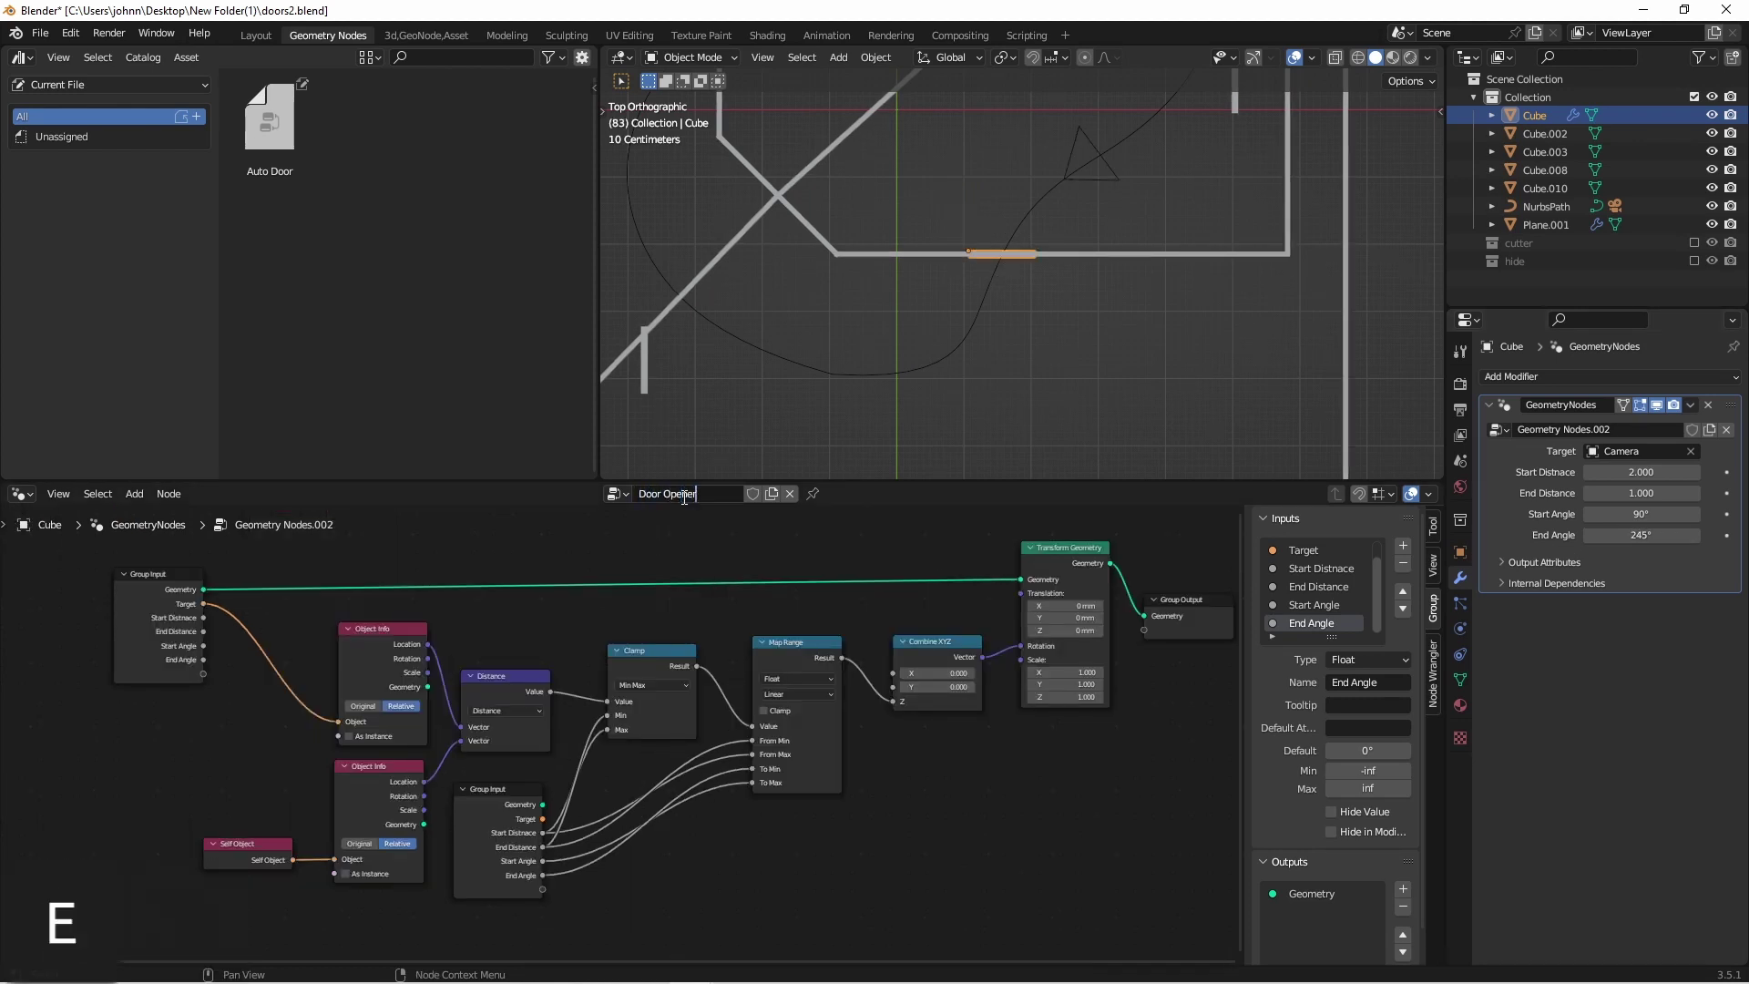
{"action": "key", "text": "Return"}
{"action": "right_click", "coordinate": [682, 495]}
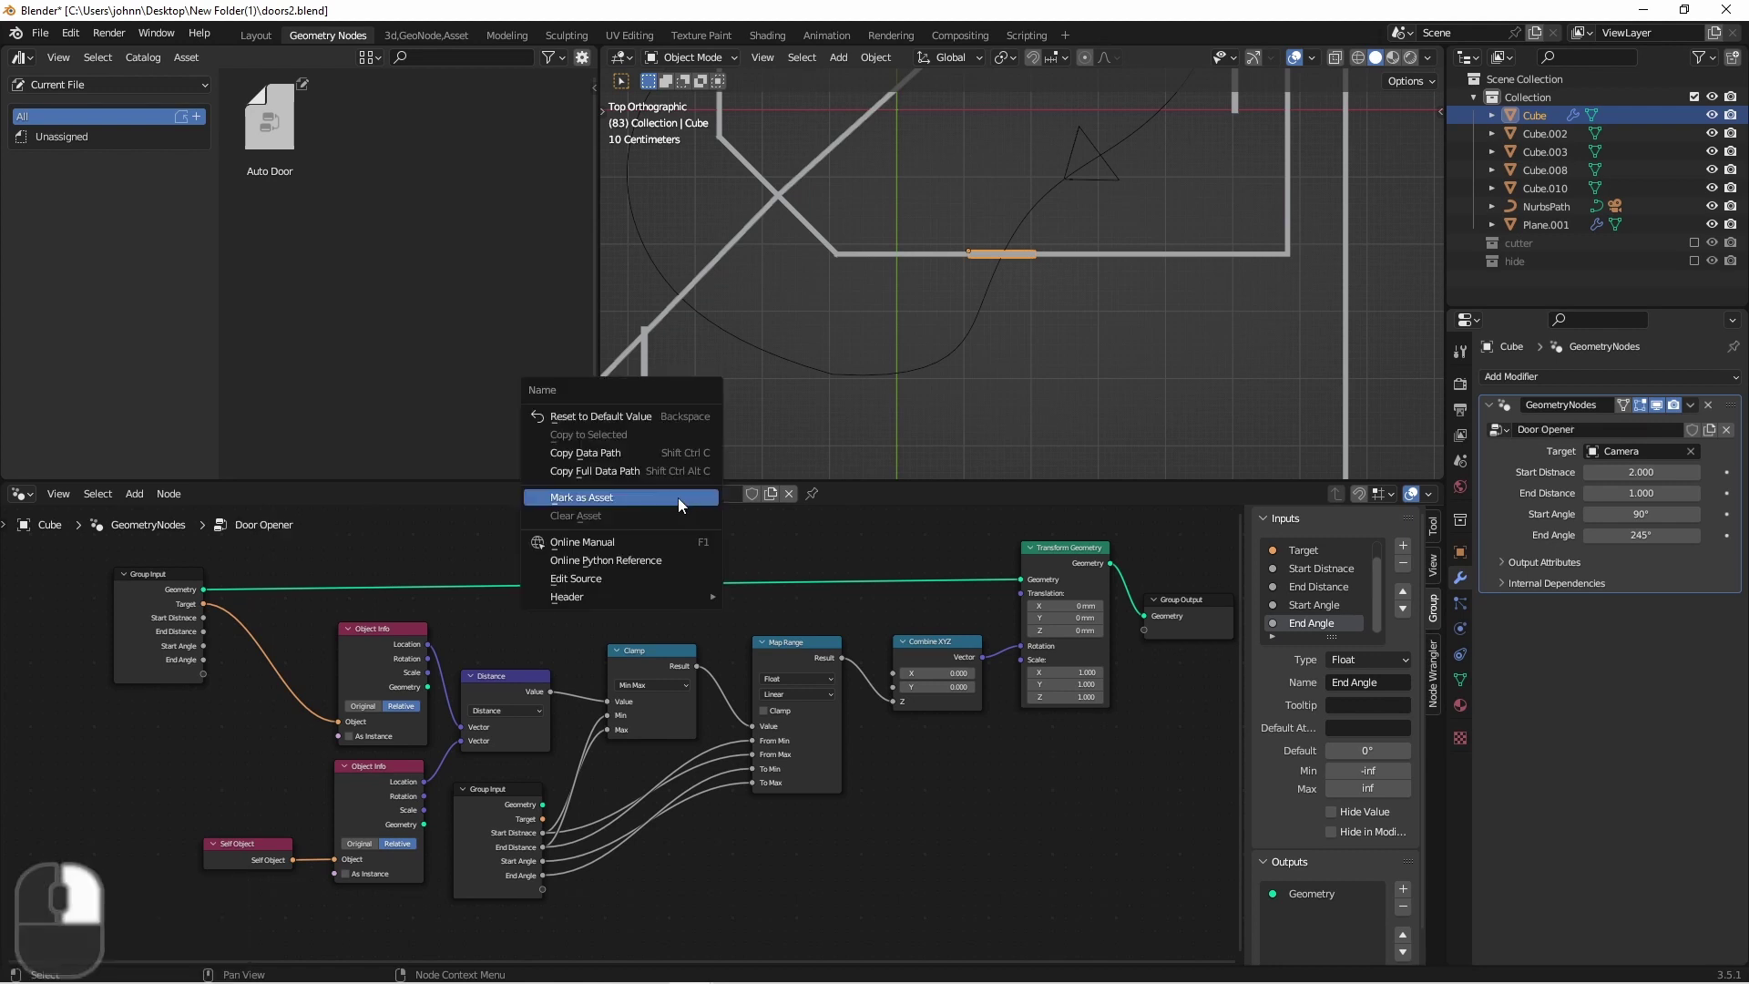
{"action": "left_click", "coordinate": [678, 498]}
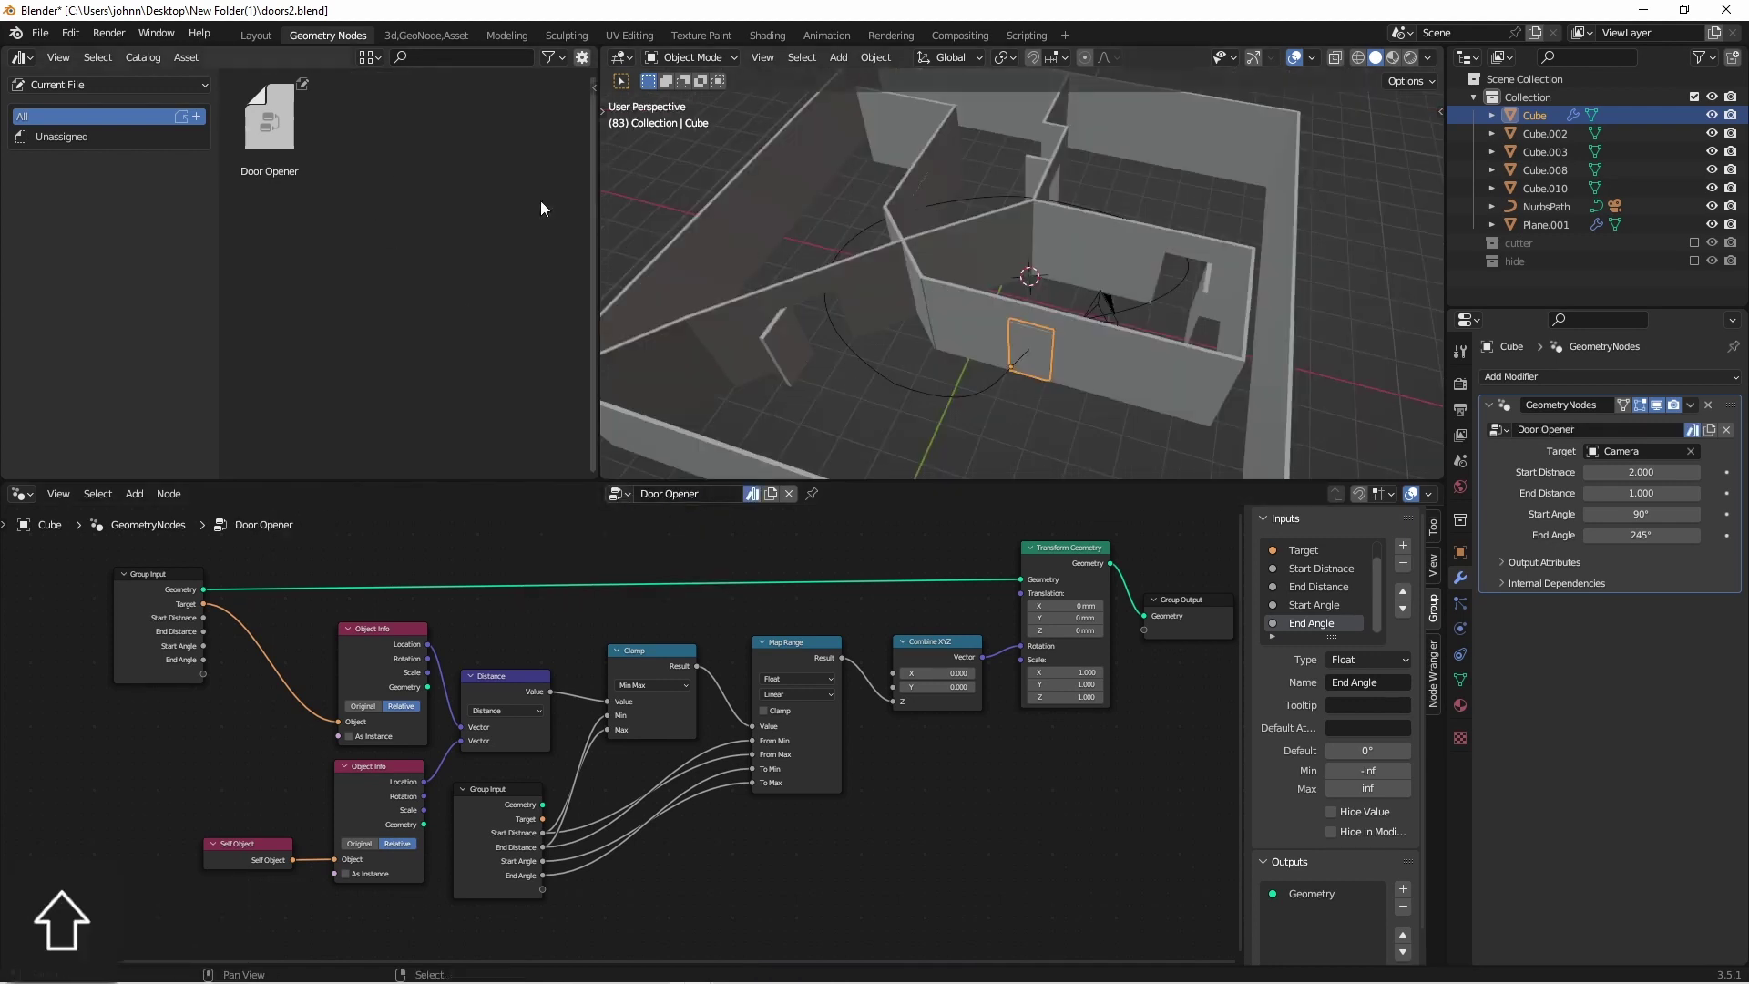
Apply the Door Opener asset to the other four doors and configure each one's Camera target, distances and angles.
{"action": "left_click_drag", "start_coordinate": [270, 118], "coordinate": [800, 364]}
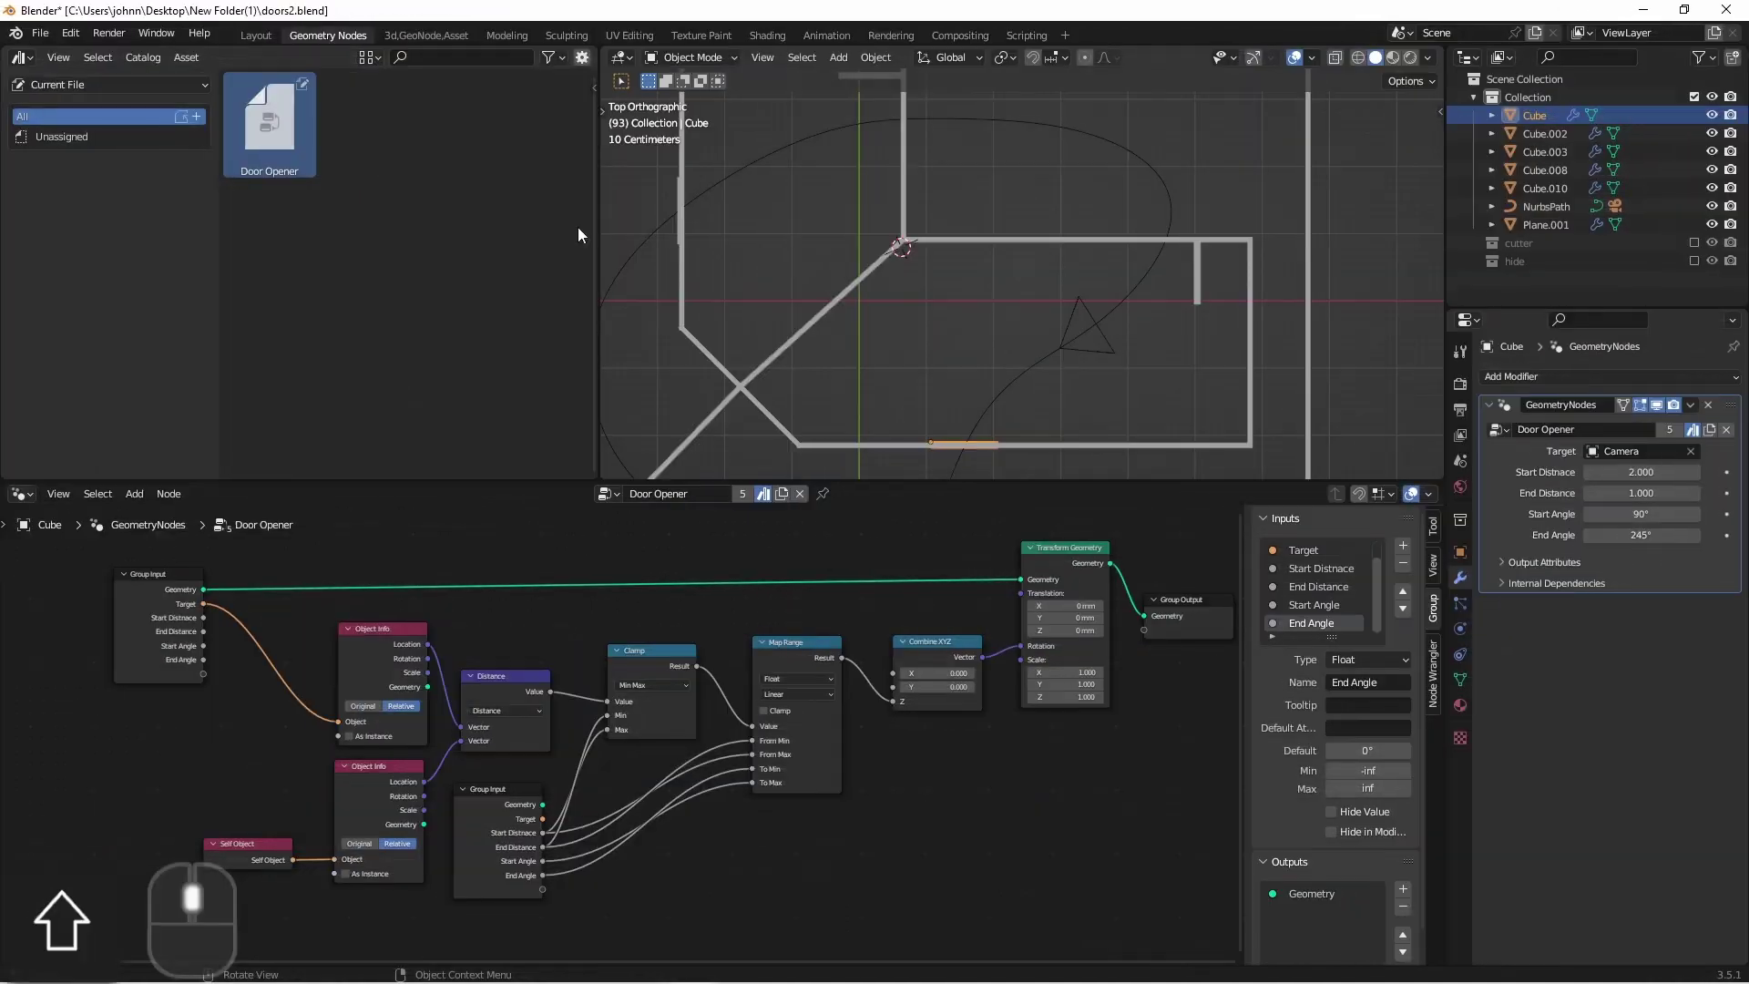
{"action": "left_click", "coordinate": [1188, 274]}
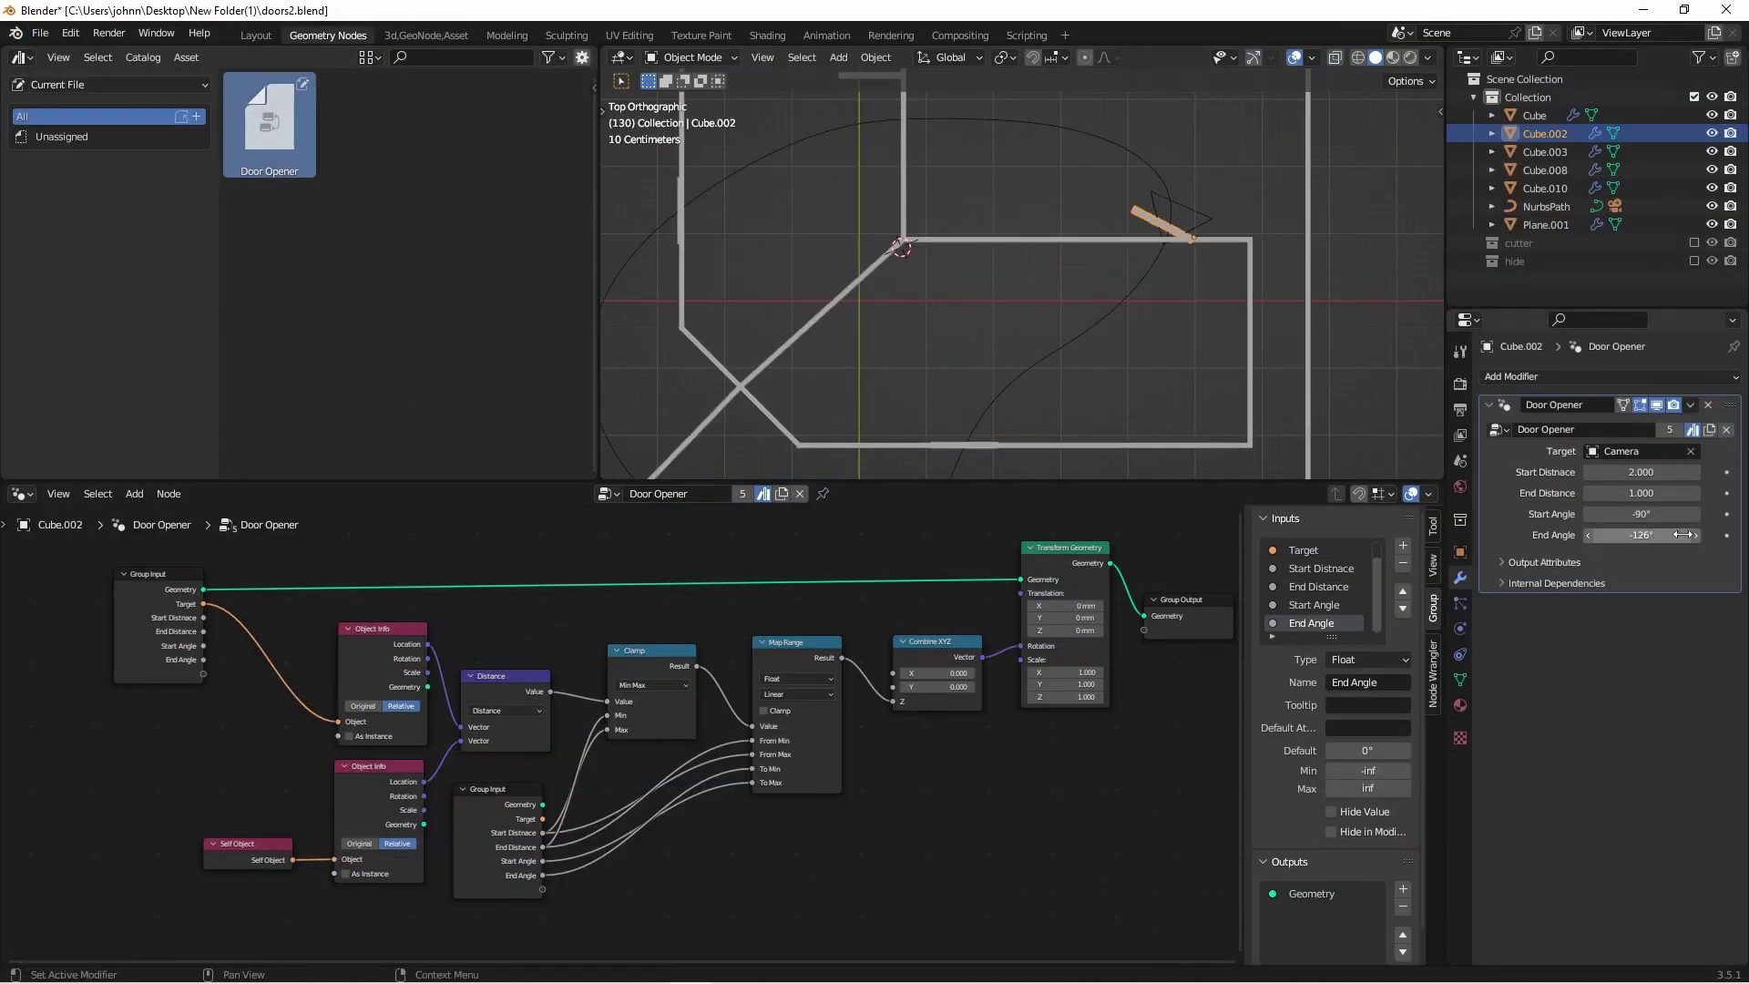
{"action": "middle_click_drag", "start_coordinate": [1047, 273], "coordinate": [992, 309], "text": "shift"}
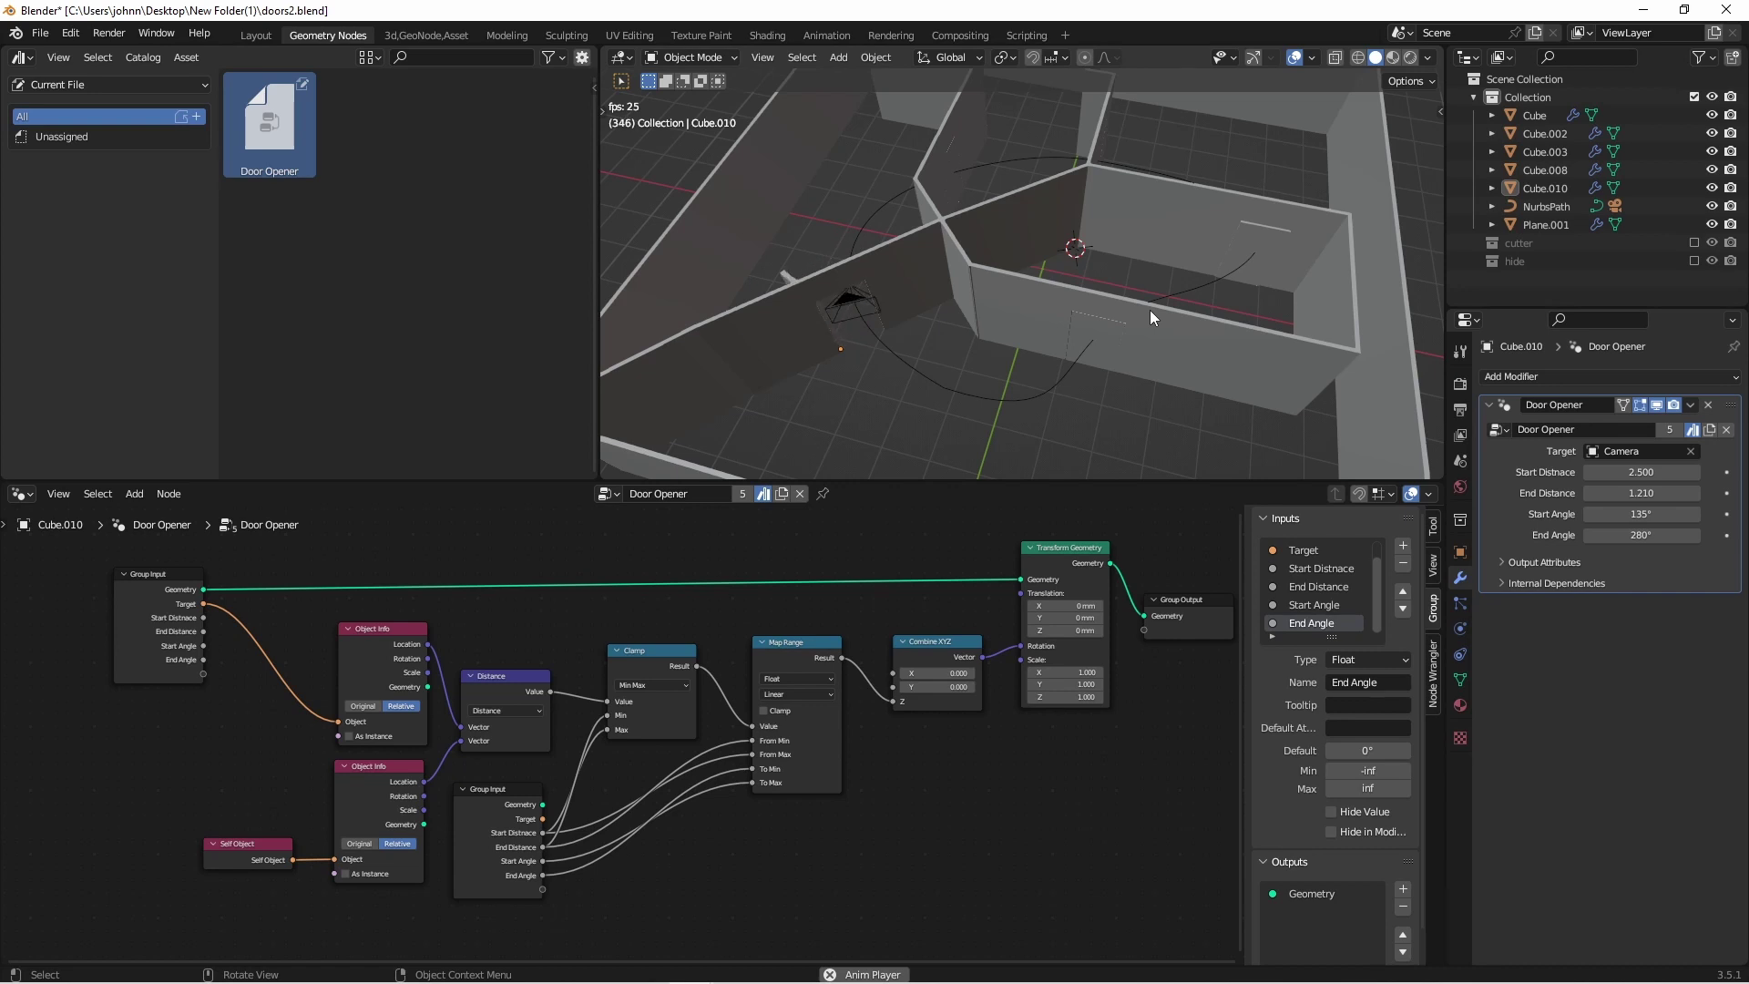
{"action": "key", "text": "Escape"}
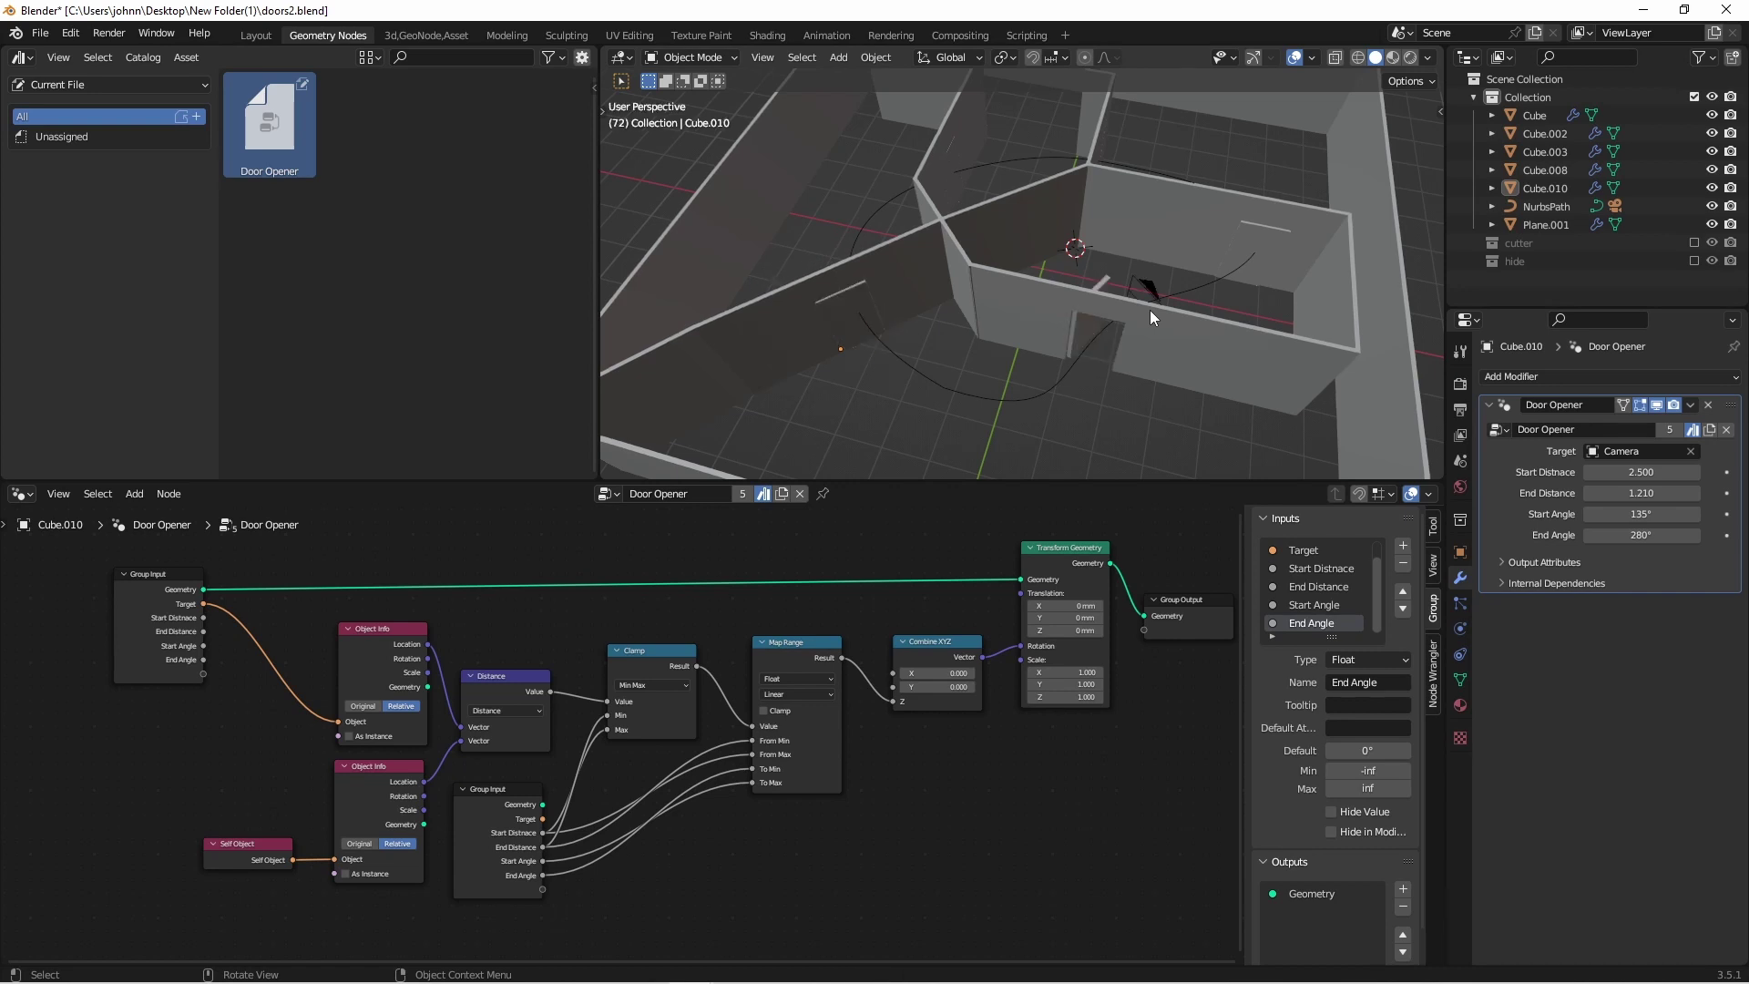